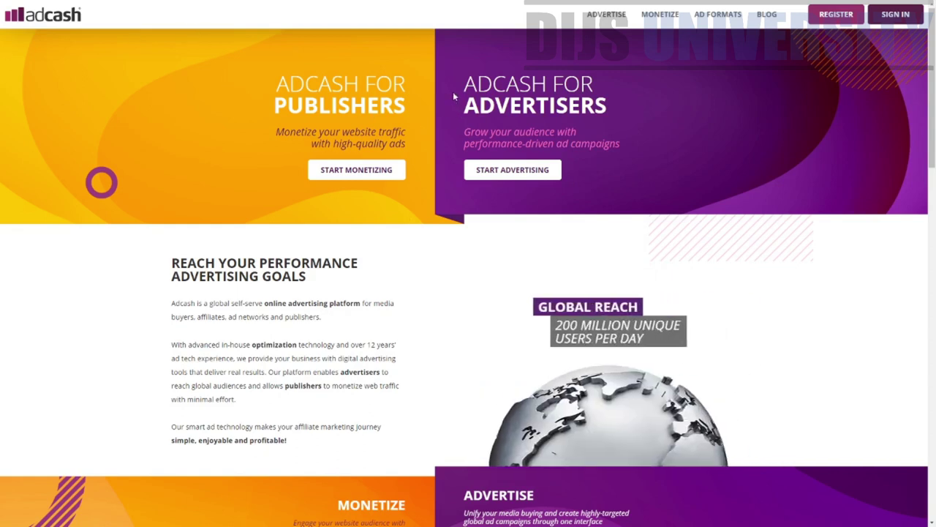
{"action": "left_click_drag", "start_coordinate": [296, 73], "coordinate": [413, 106]}
{"action": "left_click_drag", "start_coordinate": [491, 82], "coordinate": [613, 82]}
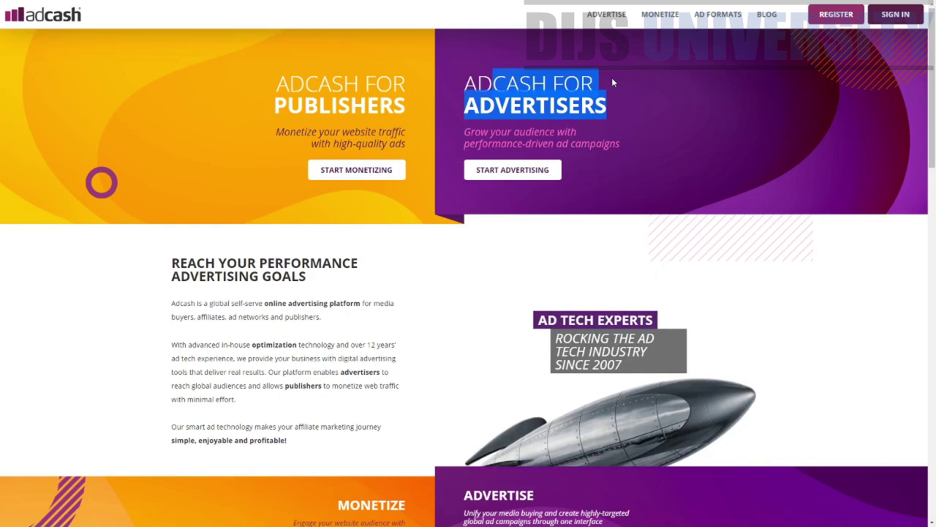
{"action": "left_click_drag", "start_coordinate": [351, 103], "coordinate": [406, 133]}
{"action": "left_click_drag", "start_coordinate": [469, 136], "coordinate": [599, 133]}
{"action": "left_click_drag", "start_coordinate": [476, 145], "coordinate": [608, 145]}
{"action": "left_click", "coordinate": [631, 148]}
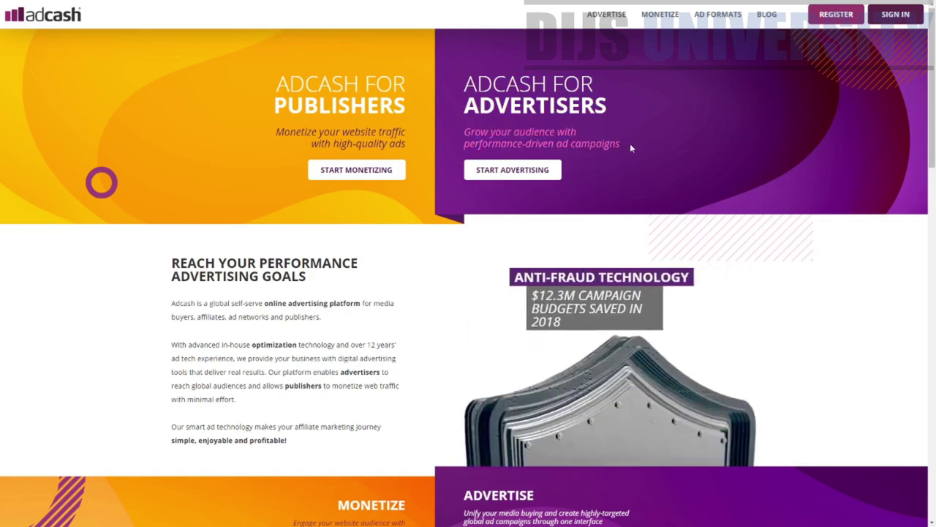
{"action": "left_click_drag", "start_coordinate": [934, 68], "coordinate": [934, 91]}
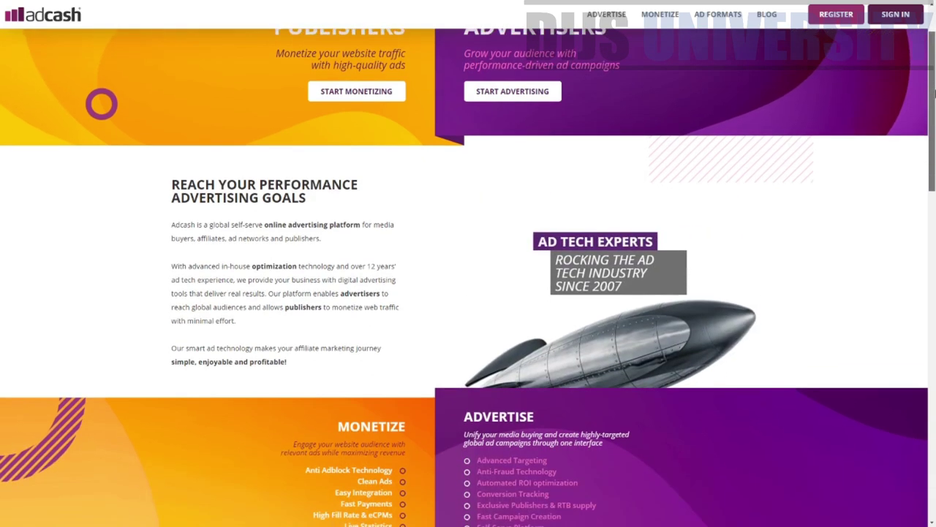
{"action": "left_click_drag", "start_coordinate": [248, 184], "coordinate": [384, 191]}
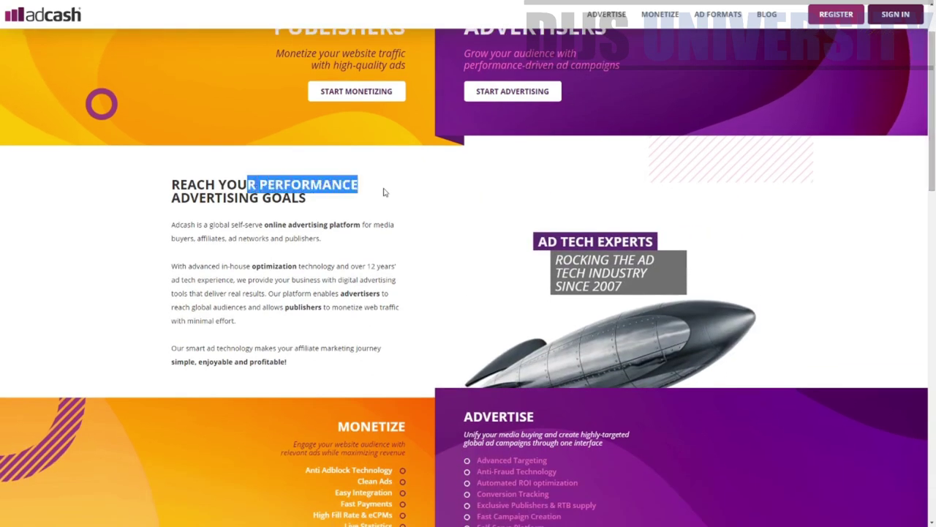
{"action": "left_click_drag", "start_coordinate": [206, 198], "coordinate": [319, 205]}
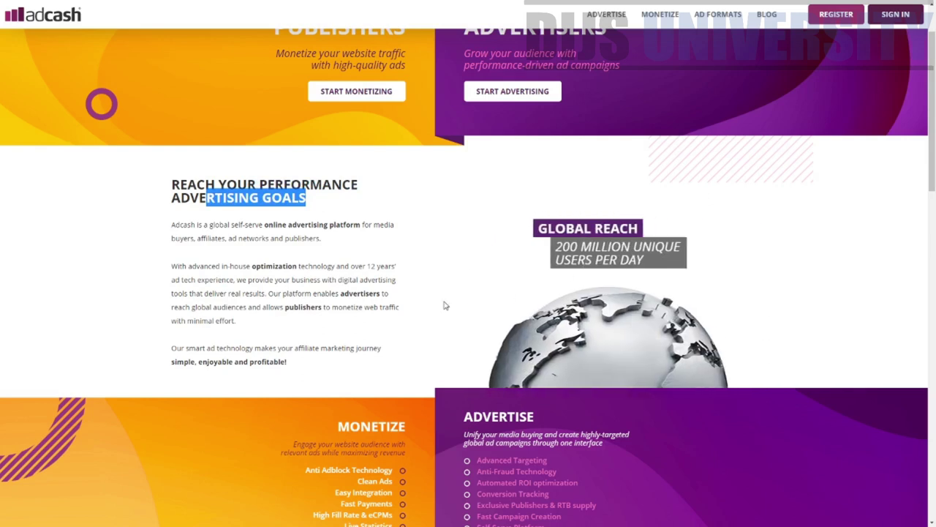
{"action": "scroll", "coordinate": [443, 305], "scroll_direction": "down", "scroll_amount": 1}
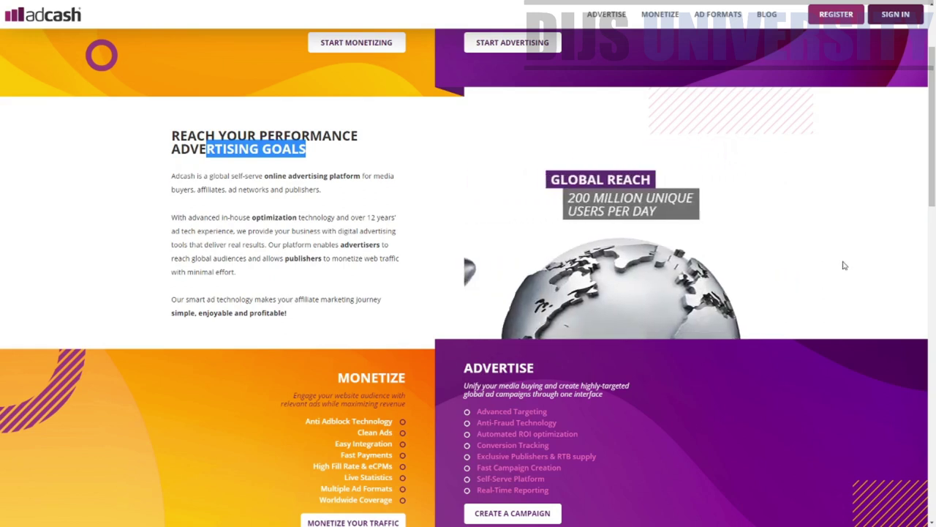
{"action": "scroll", "coordinate": [232, 156], "scroll_direction": "down", "scroll_amount": 3}
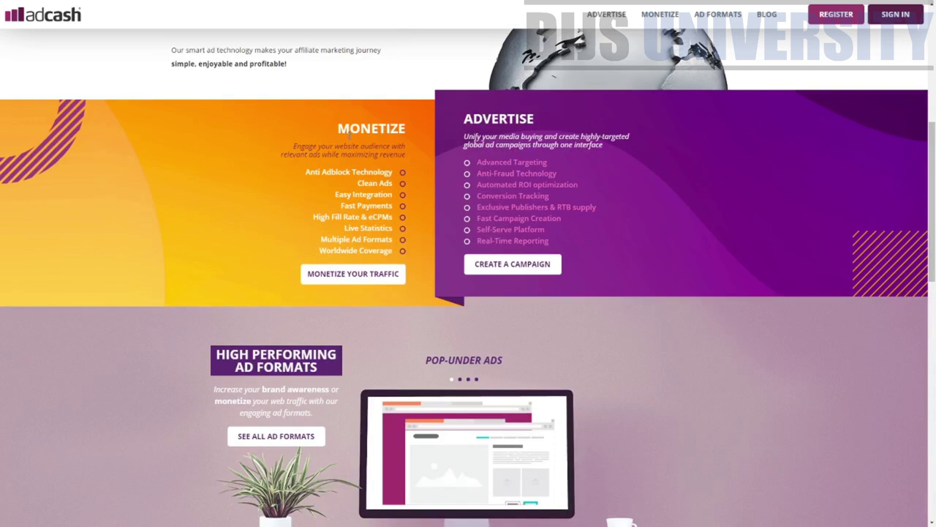
{"action": "left_click_drag", "start_coordinate": [337, 128], "coordinate": [534, 120]}
{"action": "left_click", "coordinate": [534, 120]}
{"action": "left_click_drag", "start_coordinate": [462, 125], "coordinate": [578, 133]}
{"action": "left_click", "coordinate": [541, 123]}
{"action": "left_click_drag", "start_coordinate": [287, 146], "coordinate": [391, 186]}
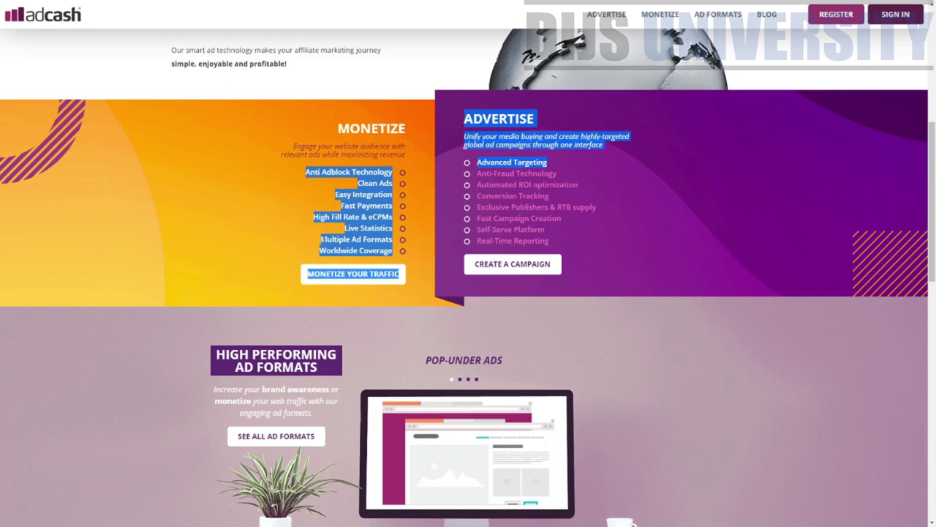
{"action": "left_click", "coordinate": [421, 253]}
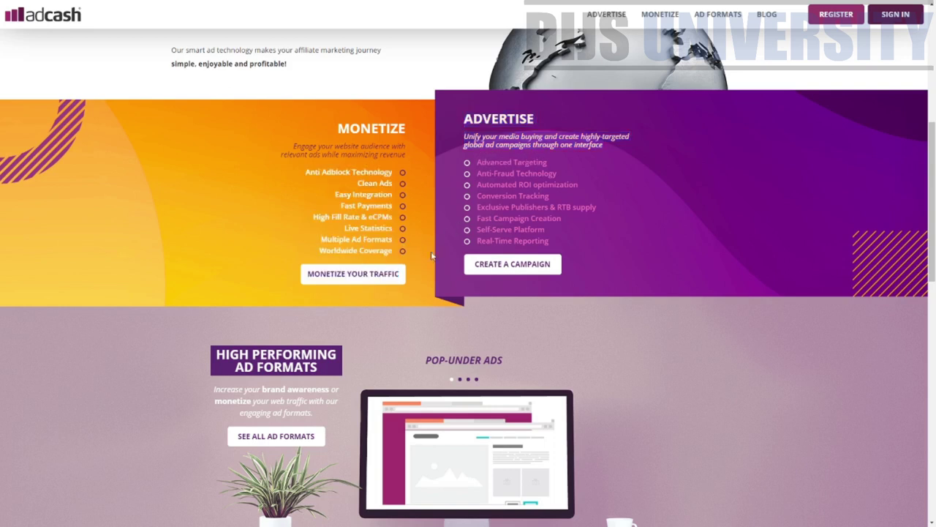
{"action": "left_click_drag", "start_coordinate": [474, 117], "coordinate": [558, 135]}
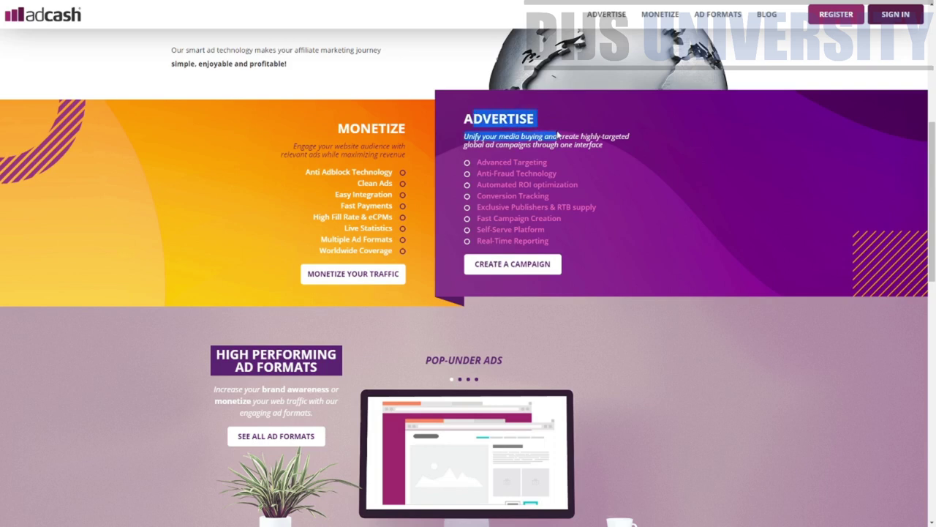
{"action": "left_click_drag", "start_coordinate": [480, 163], "coordinate": [549, 162]}
{"action": "left_click_drag", "start_coordinate": [488, 174], "coordinate": [573, 180]}
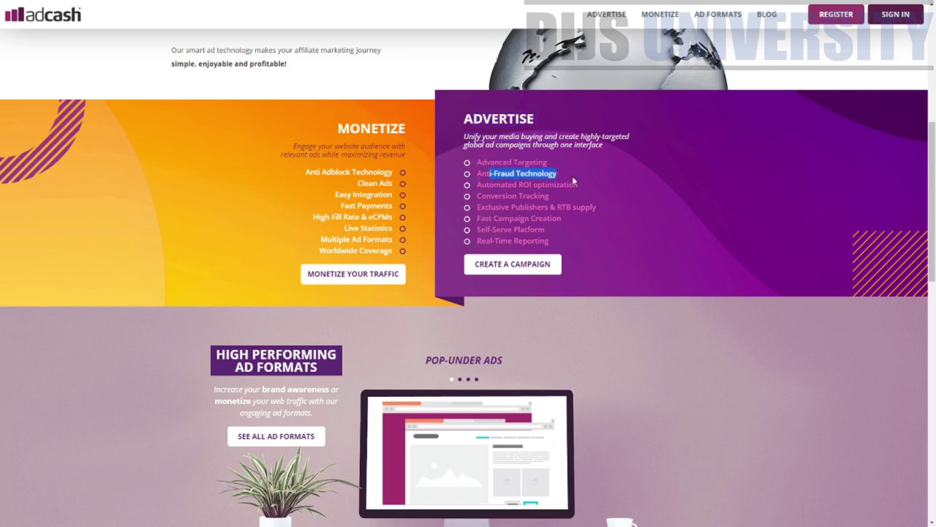
{"action": "left_click_drag", "start_coordinate": [487, 186], "coordinate": [591, 190]}
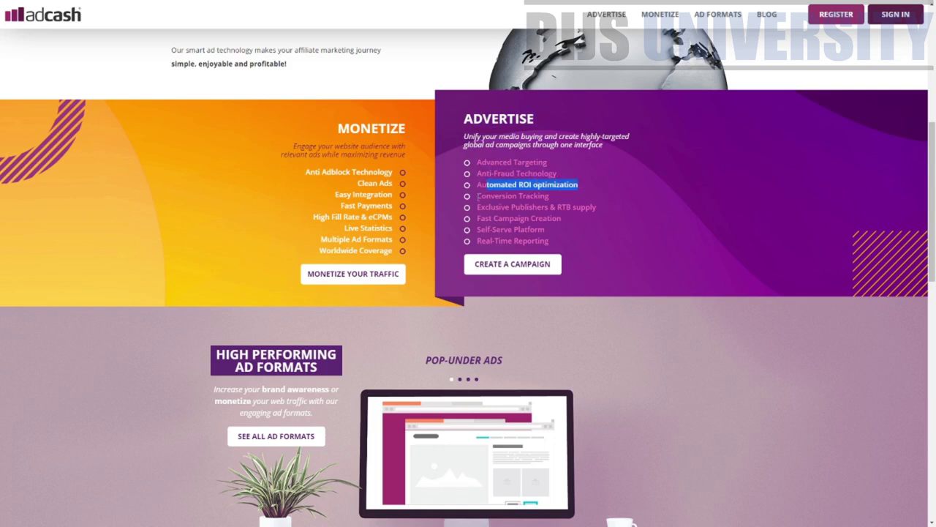
{"action": "left_click_drag", "start_coordinate": [478, 196], "coordinate": [579, 198]}
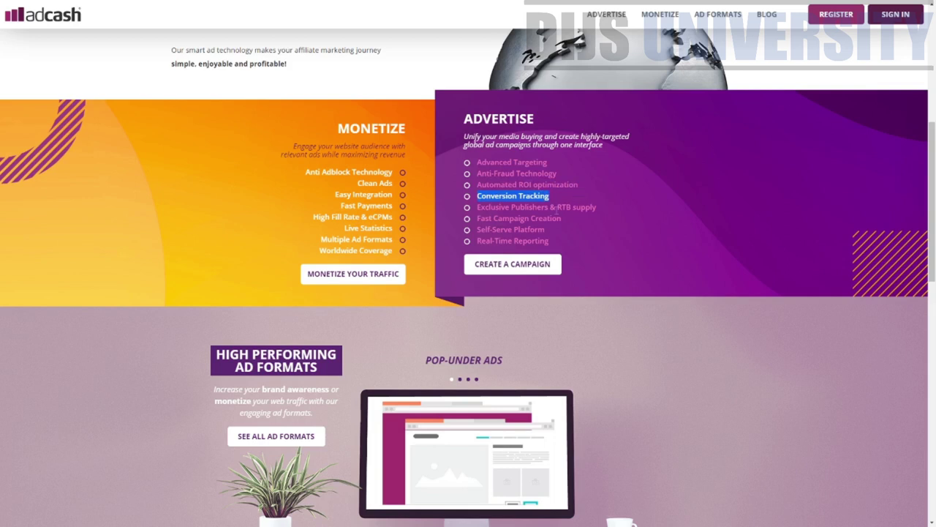
{"action": "left_click_drag", "start_coordinate": [479, 209], "coordinate": [598, 208]}
{"action": "left_click_drag", "start_coordinate": [485, 218], "coordinate": [570, 224]}
{"action": "left_click_drag", "start_coordinate": [485, 229], "coordinate": [546, 230]}
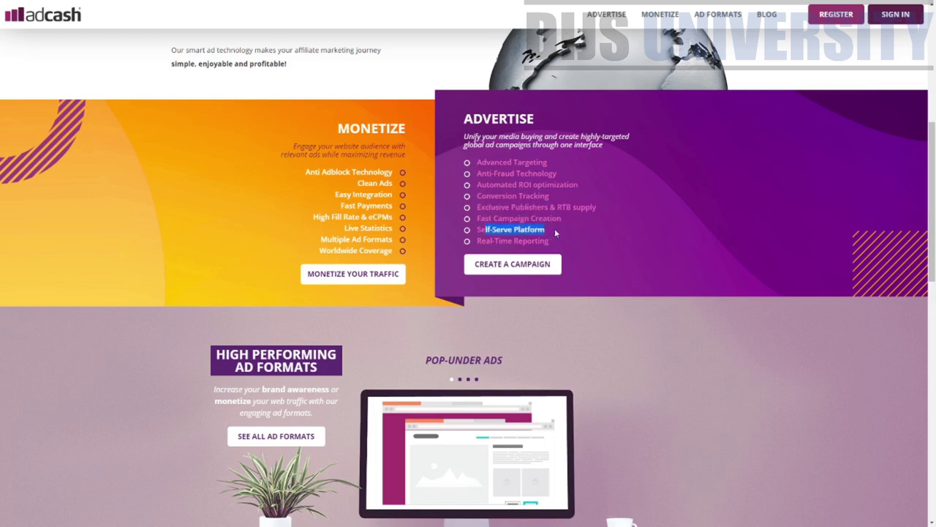
{"action": "mouse_move", "coordinate": [481, 240]}
{"action": "left_mouse_down"}
{"action": "mouse_move", "coordinate": [559, 242]}
{"action": "mouse_move", "coordinate": [477, 240]}
{"action": "left_mouse_up"}
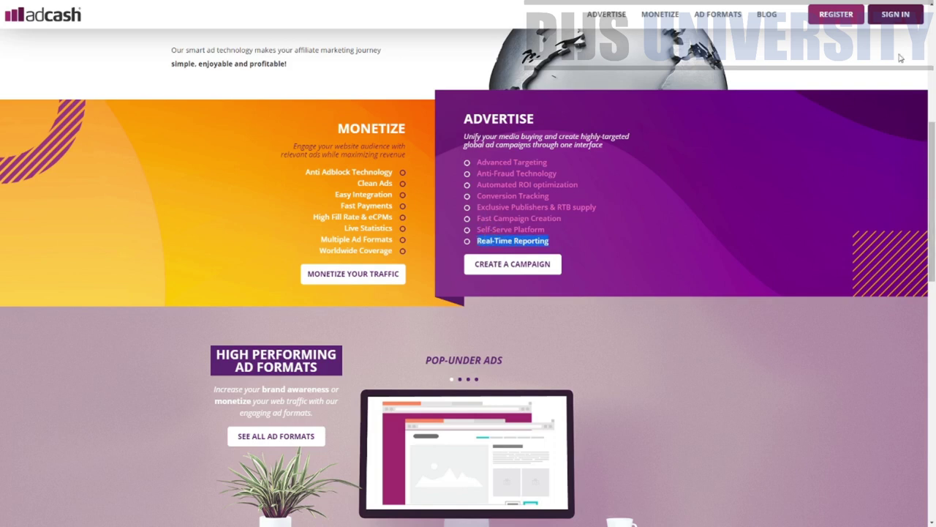
{"action": "scroll", "coordinate": [935, 196], "scroll_direction": "down", "scroll_amount": 3}
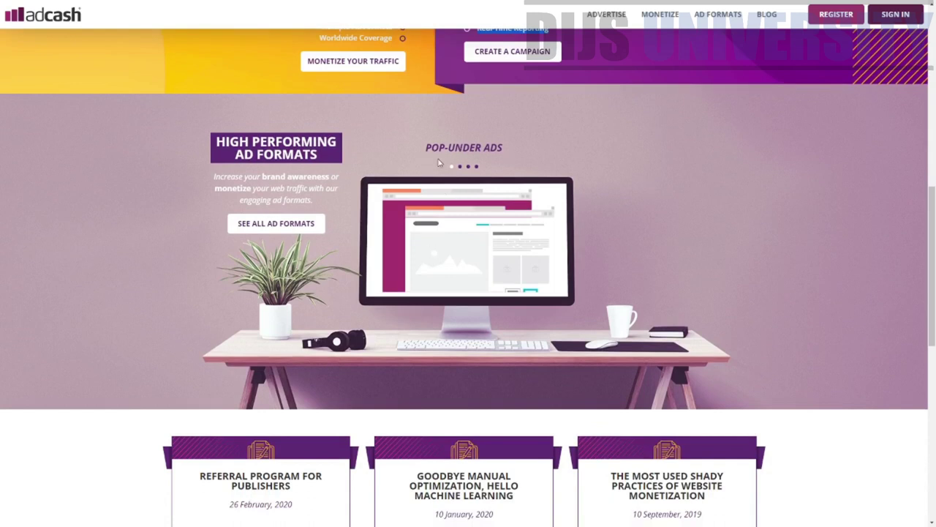
{"action": "left_click", "coordinate": [460, 168]}
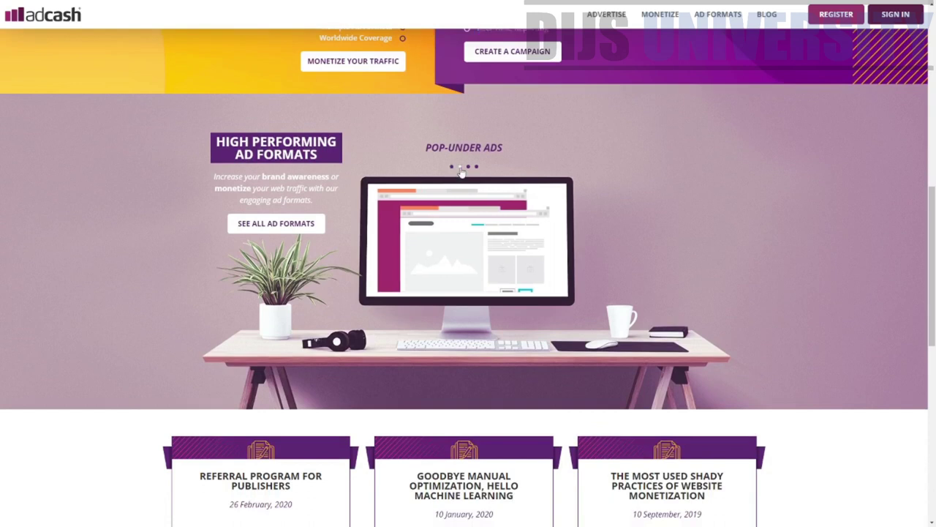
{"action": "left_click", "coordinate": [468, 167]}
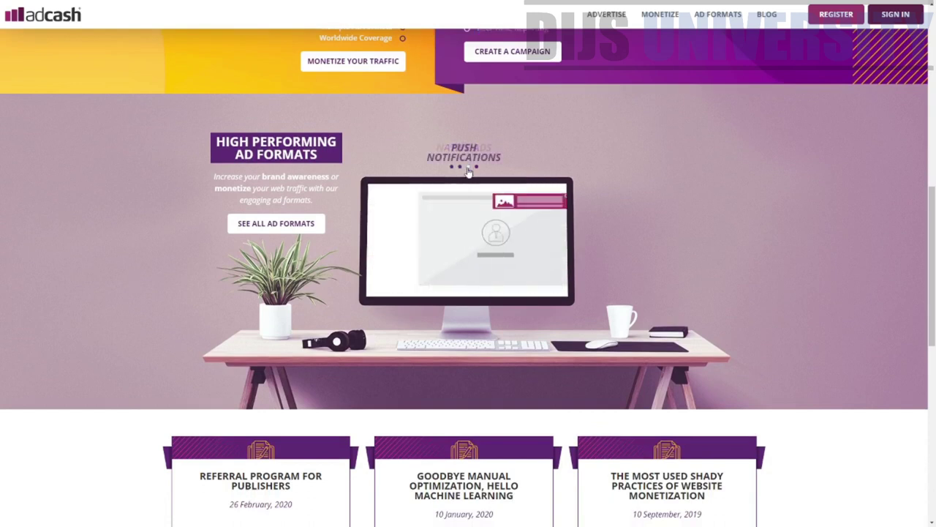
{"action": "left_click", "coordinate": [476, 167]}
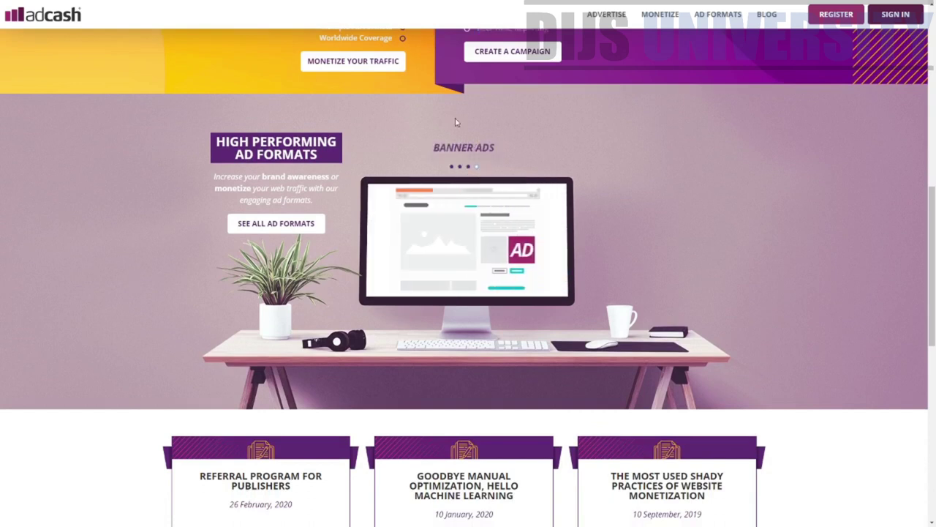
{"action": "left_click", "coordinate": [468, 167]}
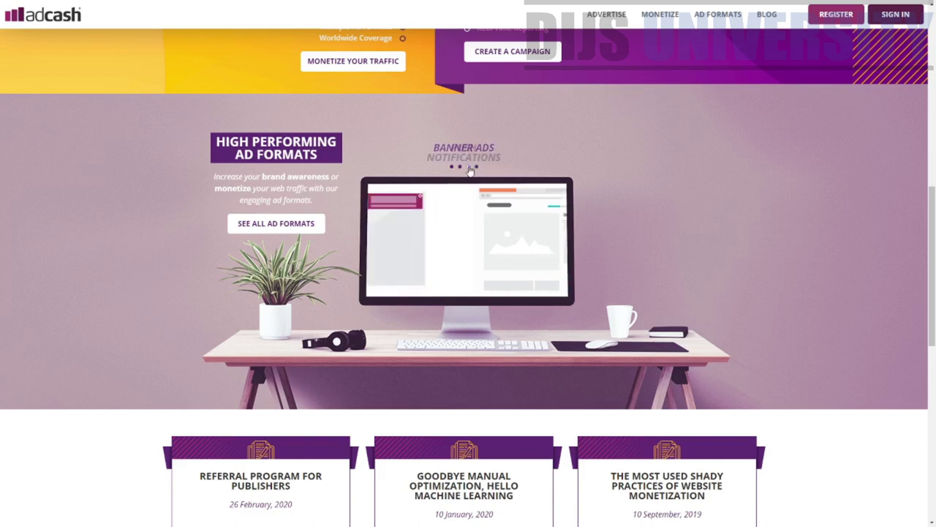
{"action": "scroll", "coordinate": [525, 282], "scroll_direction": "down", "scroll_amount": 3}
{"action": "scroll", "coordinate": [525, 281], "scroll_direction": "down", "scroll_amount": 1}
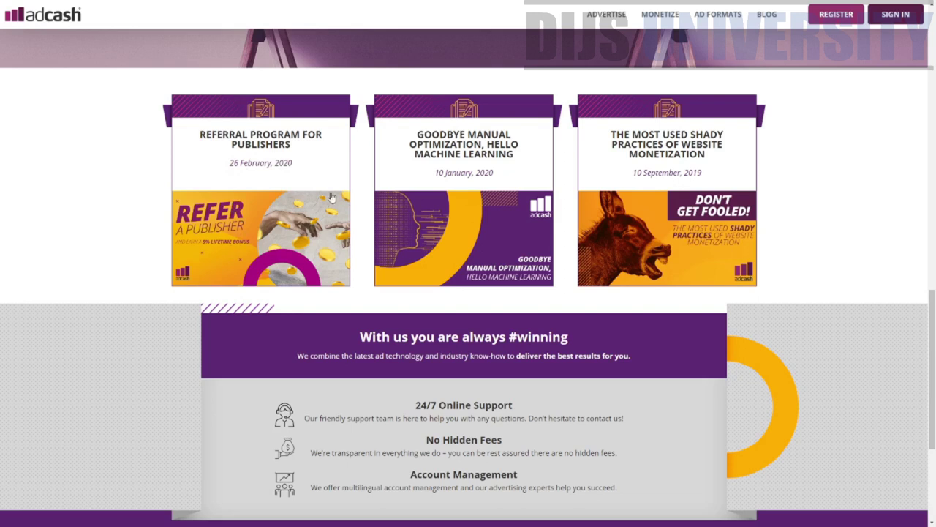
{"action": "scroll", "coordinate": [732, 267], "scroll_direction": "down", "scroll_amount": 3}
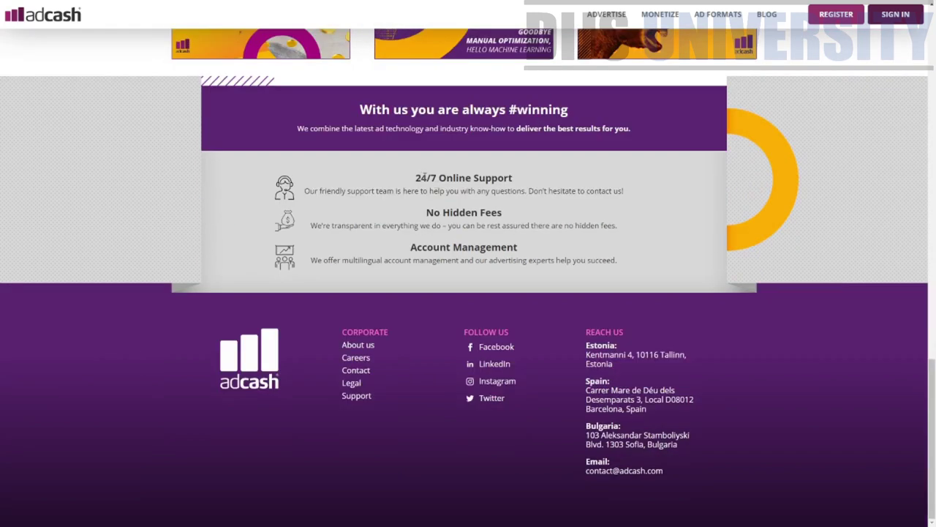
{"action": "left_click_drag", "start_coordinate": [414, 177], "coordinate": [564, 180]}
{"action": "left_click", "coordinate": [490, 217]}
{"action": "left_click_drag", "start_coordinate": [441, 213], "coordinate": [604, 236]}
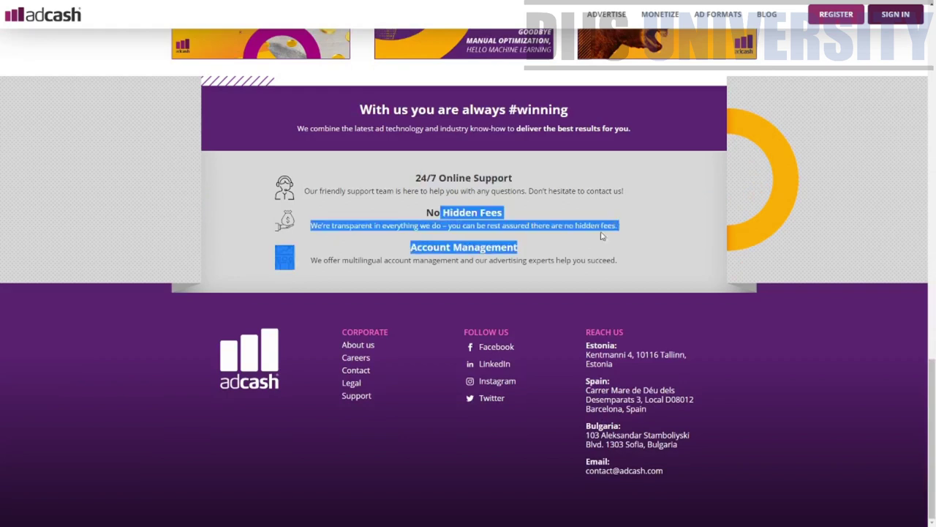
{"action": "left_click", "coordinate": [775, 323]}
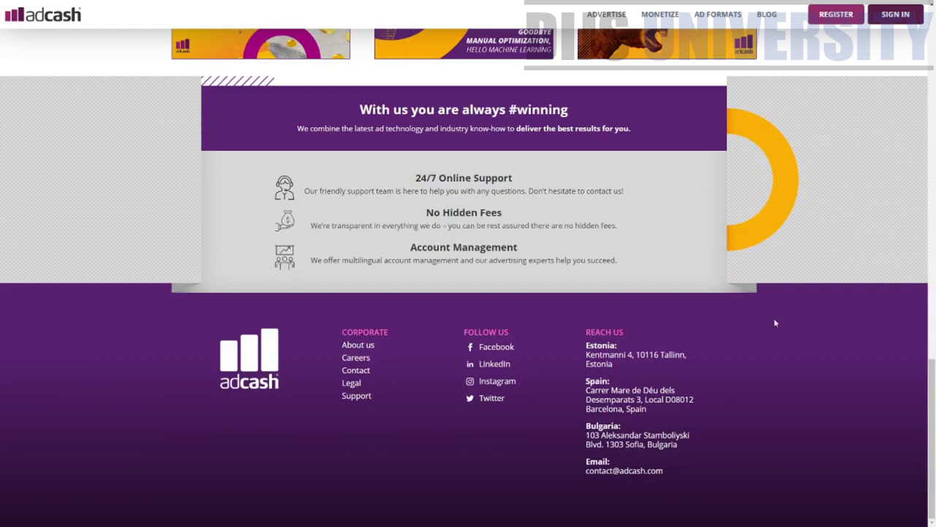
{"action": "left_click_drag", "start_coordinate": [625, 354], "coordinate": [665, 414]}
{"action": "left_click_drag", "start_coordinate": [587, 424], "coordinate": [658, 444]}
{"action": "left_click", "coordinate": [613, 469]}
{"action": "triple_click", "coordinate": [613, 469]}
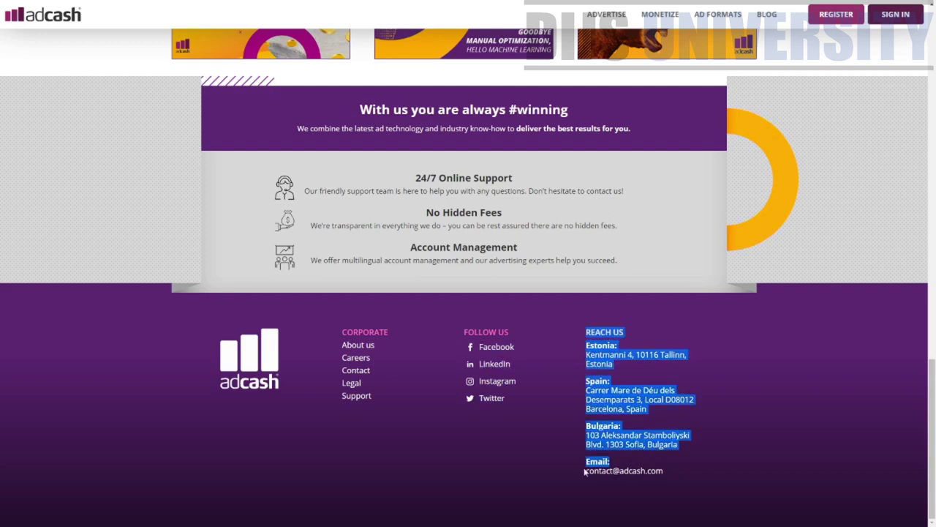
{"action": "left_click_drag", "start_coordinate": [585, 472], "coordinate": [676, 479]}
{"action": "left_click", "coordinate": [700, 468]}
{"action": "scroll", "coordinate": [706, 454], "scroll_direction": "up", "scroll_amount": 15}
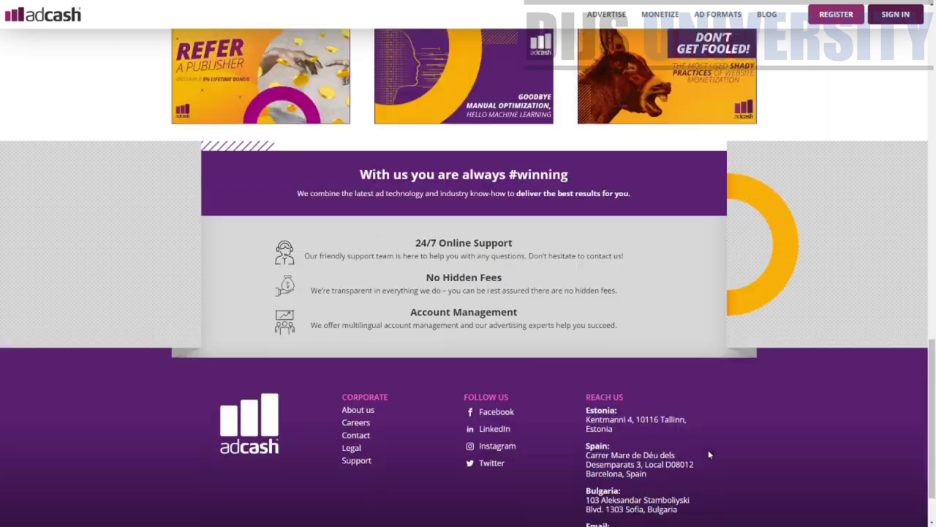
{"action": "scroll", "coordinate": [708, 449], "scroll_direction": "up", "scroll_amount": 1}
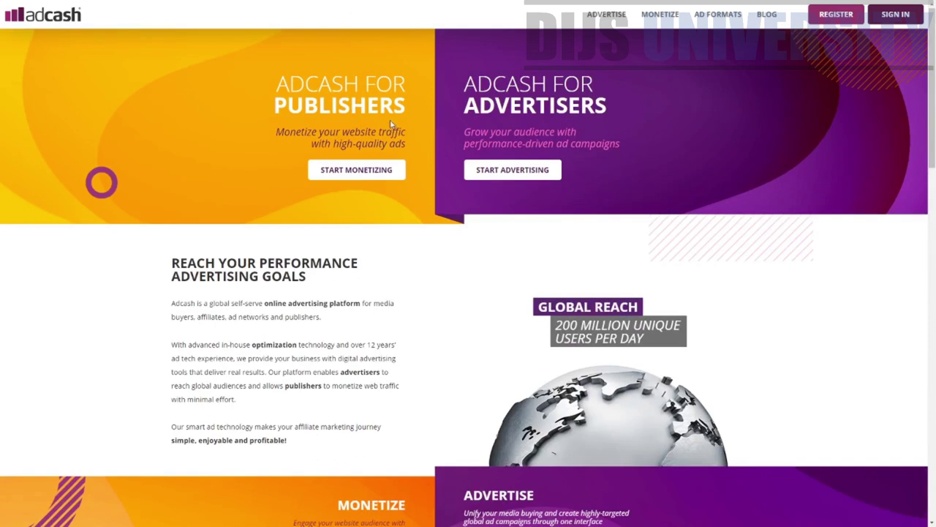
- Sign in to the Adcash advertiser account to reach the Get started dashboard
{"action": "left_click_drag", "start_coordinate": [400, 103], "coordinate": [261, 90]}
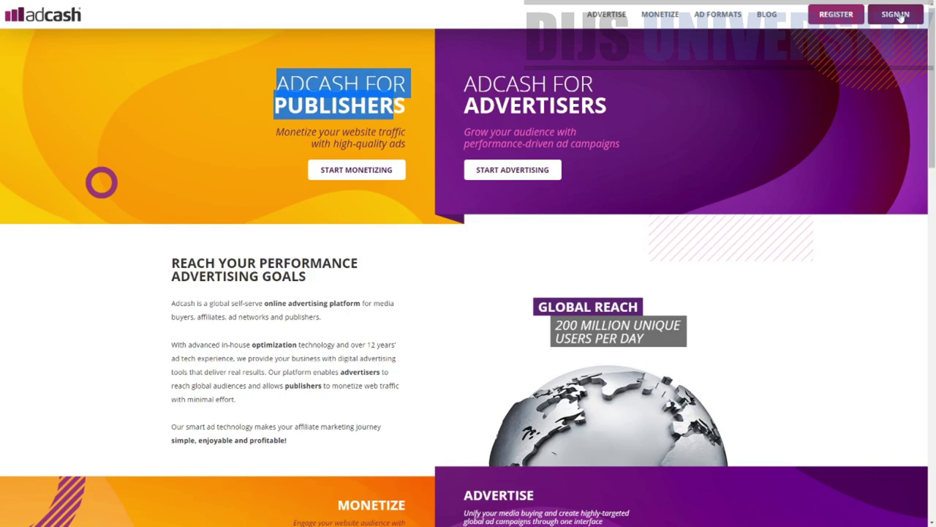
{"action": "left_click", "coordinate": [900, 16]}
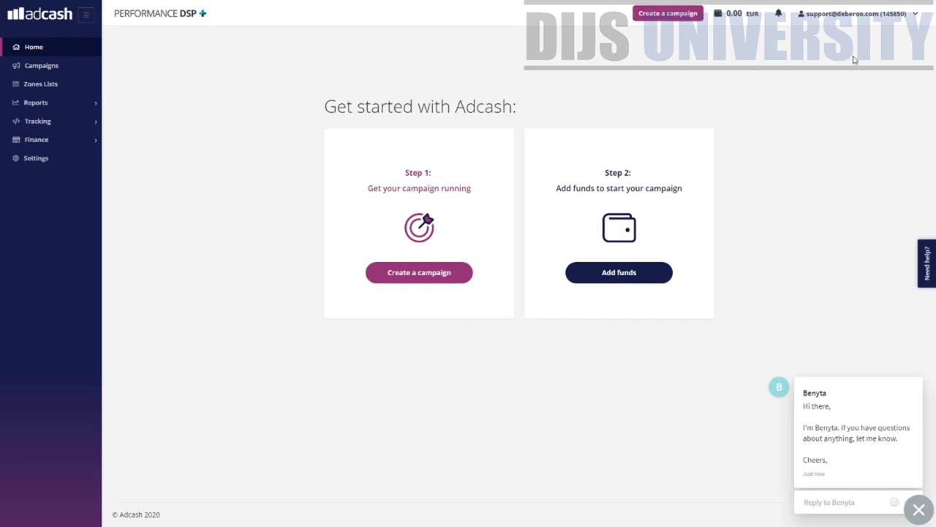
- Open and close the account details menu, then open the full support chat conversation
{"action": "left_click", "coordinate": [903, 17]}
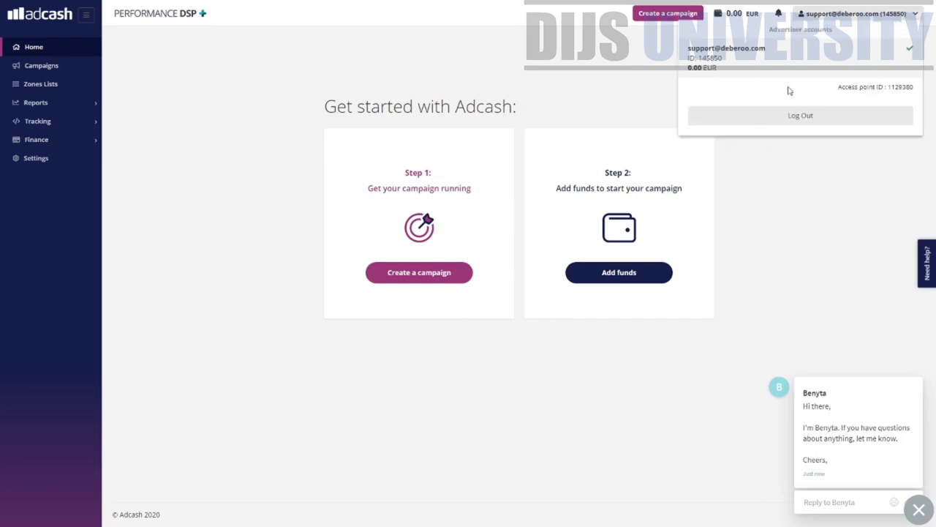
{"action": "left_click", "coordinate": [839, 165]}
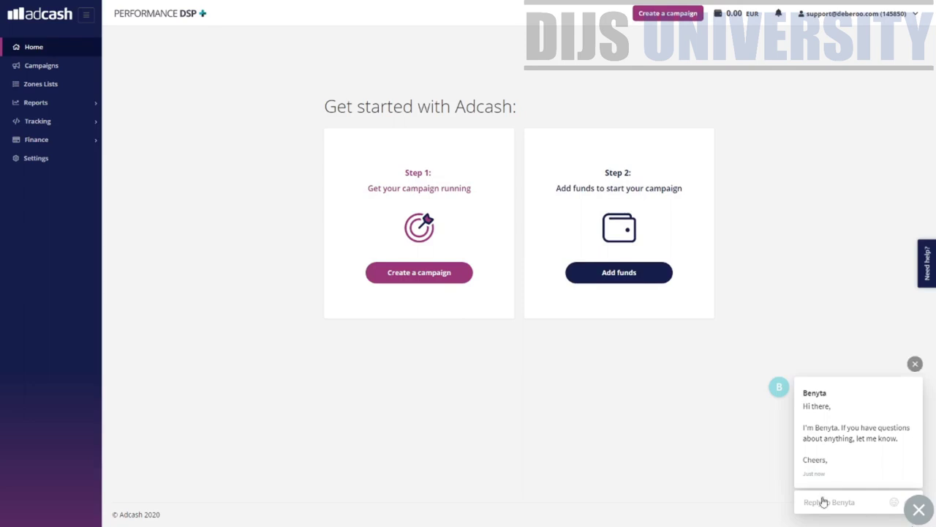
{"action": "mouse_move", "coordinate": [868, 476]}
{"action": "left_click_drag", "start_coordinate": [842, 399], "coordinate": [798, 398]}
{"action": "left_click", "coordinate": [801, 398]}
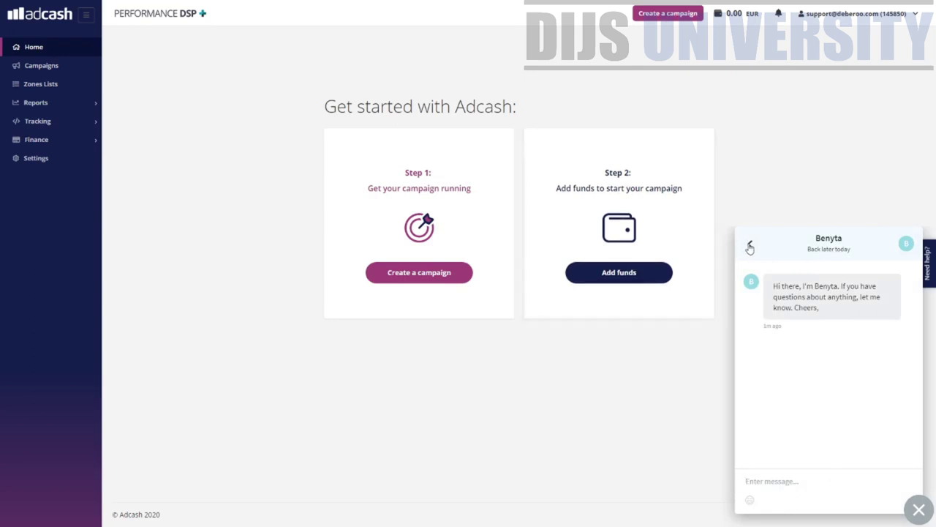
- Close the support chat widget and collapse the side navigation to icons only
{"action": "mouse_move", "coordinate": [852, 248]}
{"action": "left_mouse_down"}
{"action": "mouse_move", "coordinate": [802, 256]}
{"action": "mouse_move", "coordinate": [854, 253]}
{"action": "left_mouse_up"}
{"action": "left_click_drag", "start_coordinate": [811, 248], "coordinate": [876, 252]}
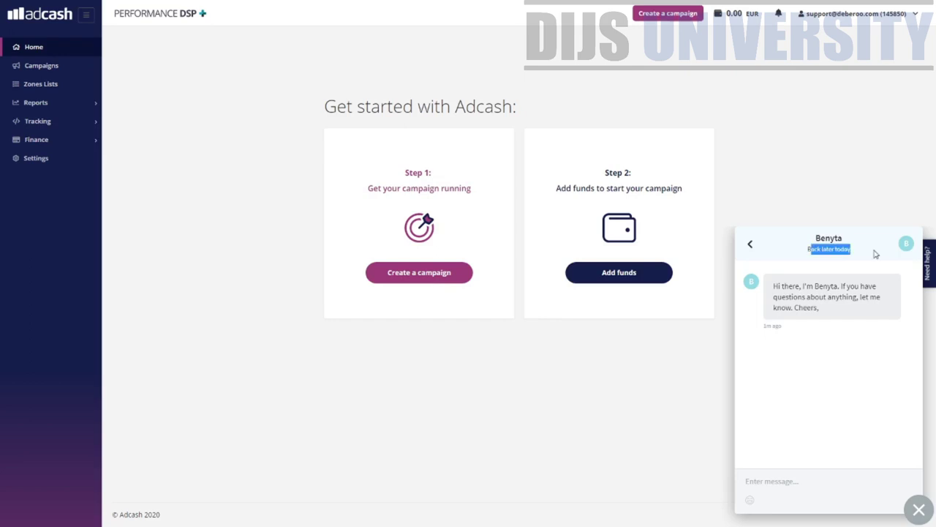
{"action": "left_click", "coordinate": [750, 243]}
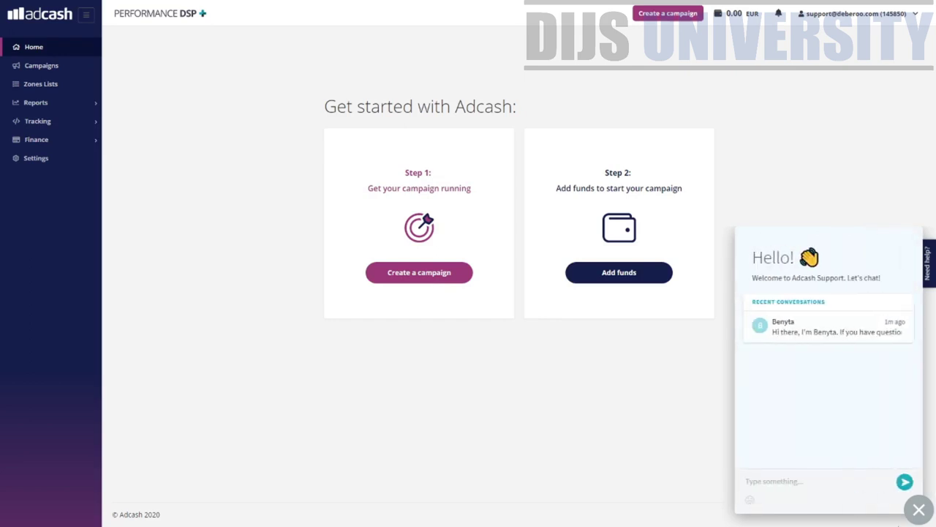
{"action": "left_click", "coordinate": [919, 510]}
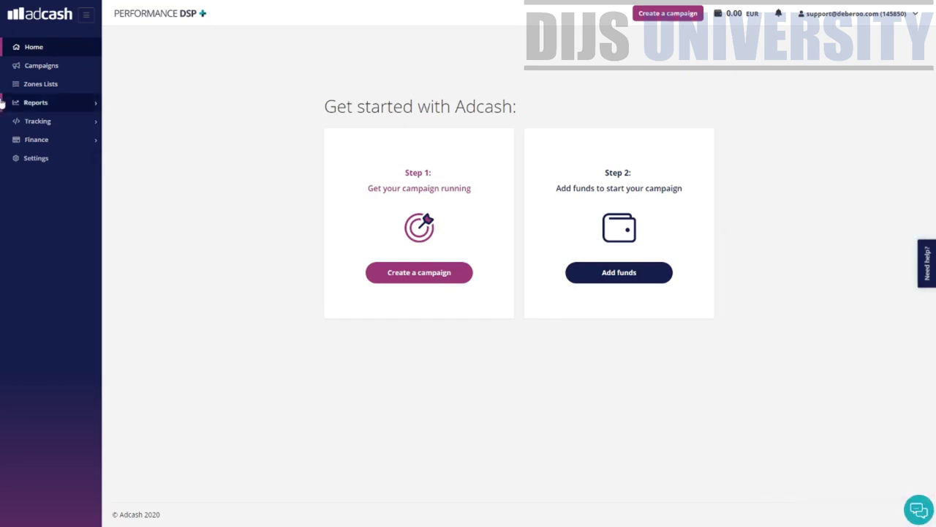
{"action": "left_click", "coordinate": [85, 22]}
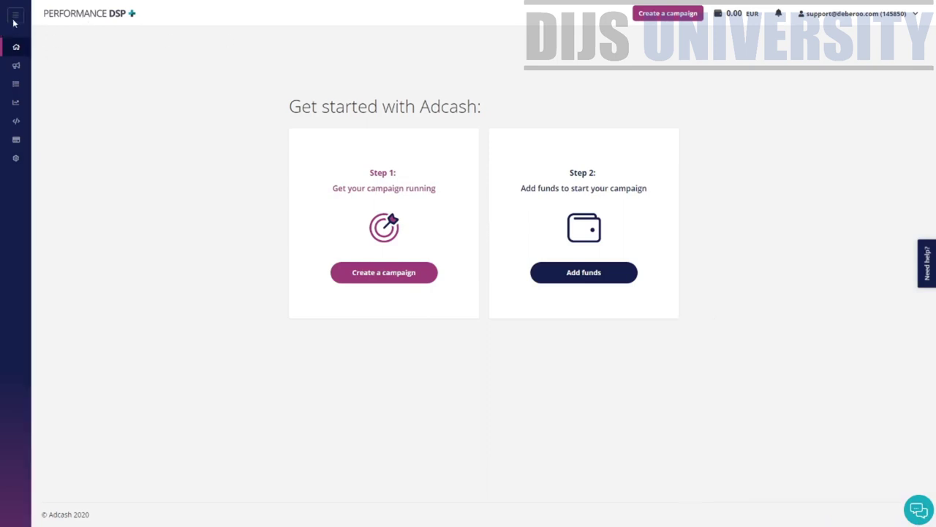
- Expand the collapsed sidebar back to its full labelled menu on the dashboard
{"action": "left_click", "coordinate": [13, 22]}
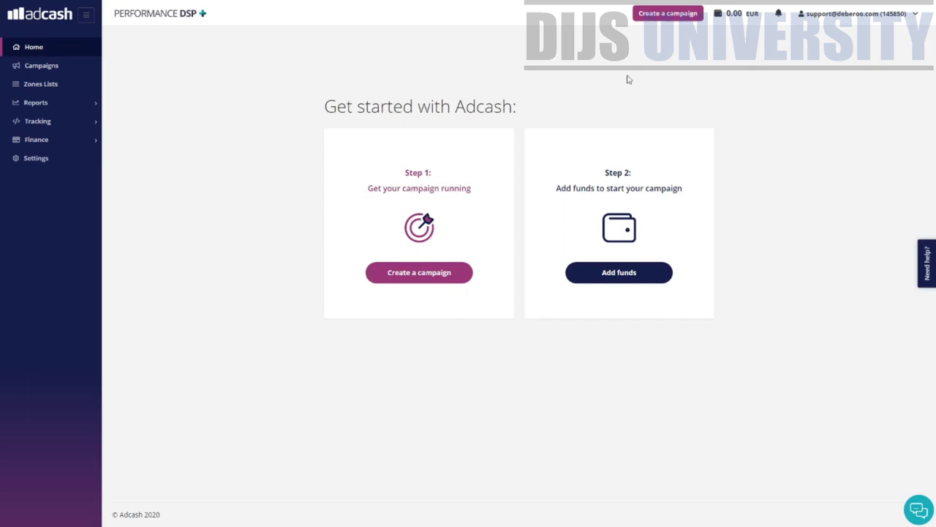
{"action": "left_click_drag", "start_coordinate": [320, 106], "coordinate": [517, 106]}
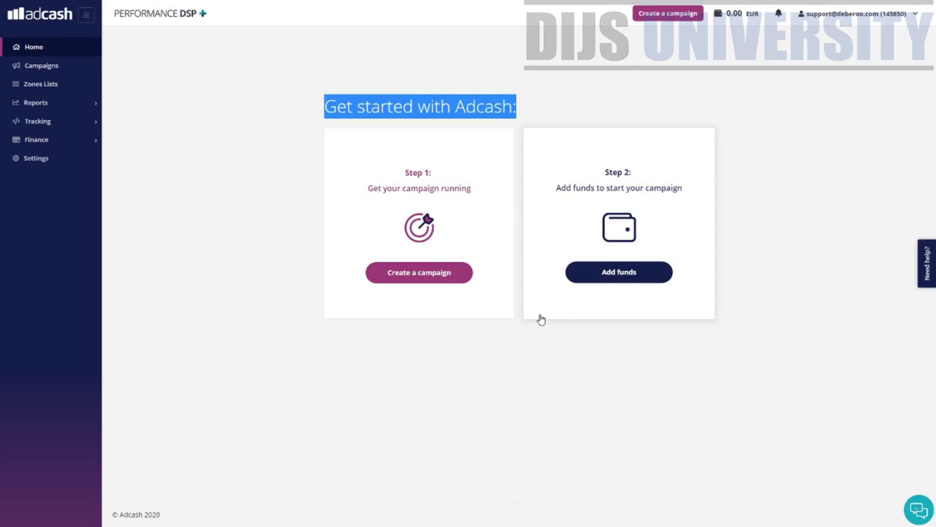
- Open the Zones Lists creation form and look over its name field and description
{"action": "left_click", "coordinate": [56, 86]}
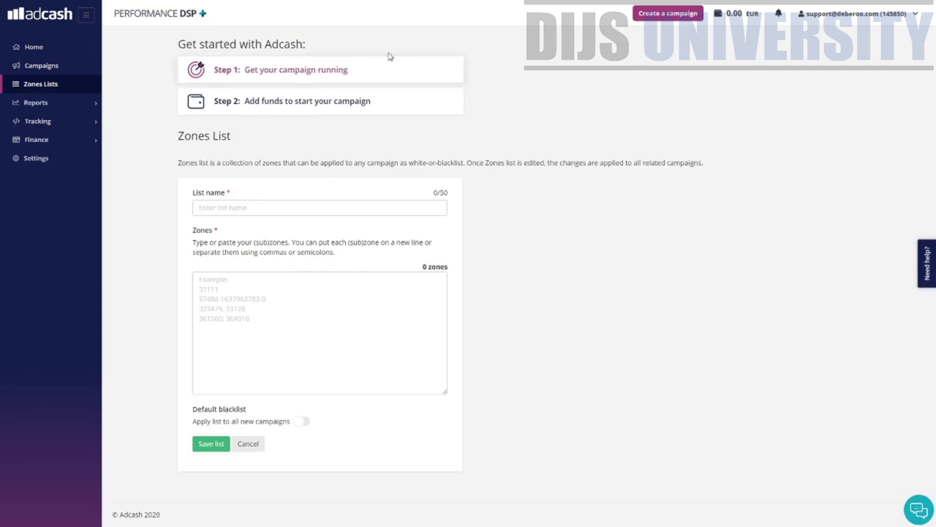
{"action": "left_click_drag", "start_coordinate": [387, 57], "coordinate": [177, 45]}
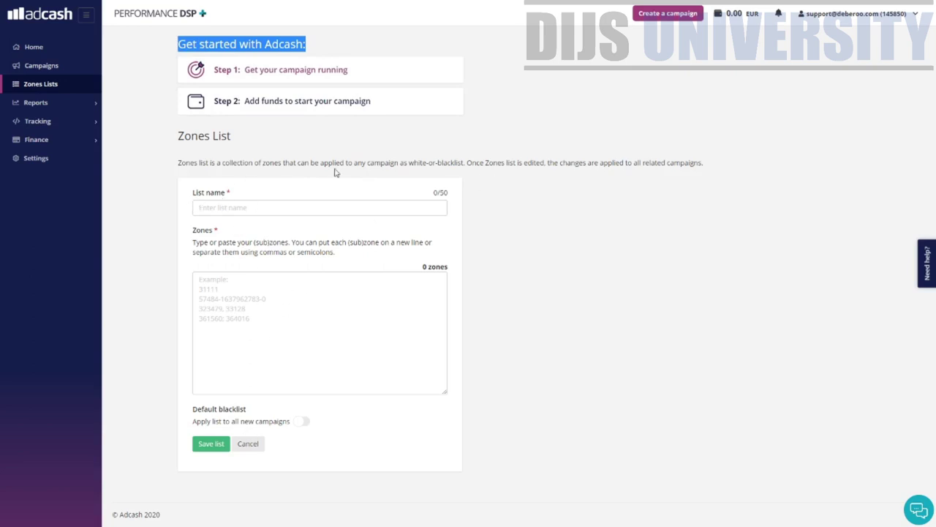
{"action": "left_click_drag", "start_coordinate": [328, 164], "coordinate": [401, 174]}
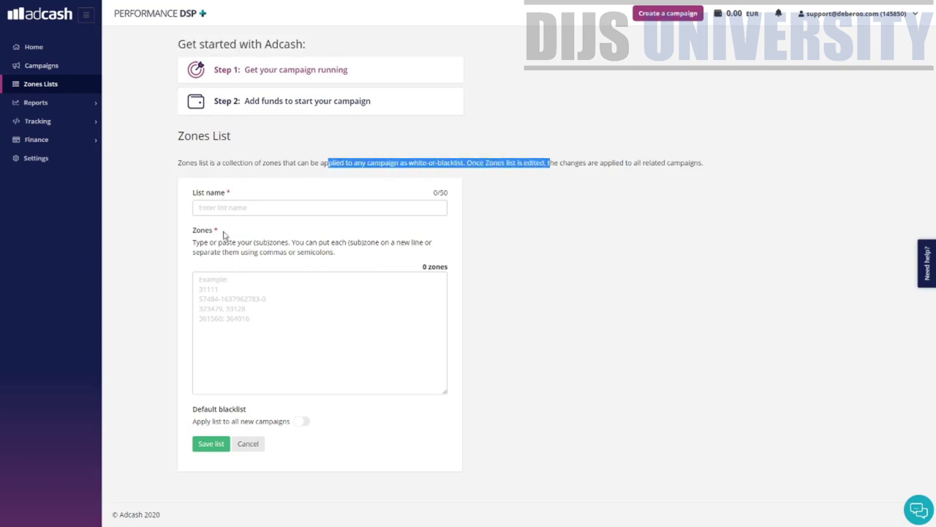
{"action": "left_click", "coordinate": [228, 208]}
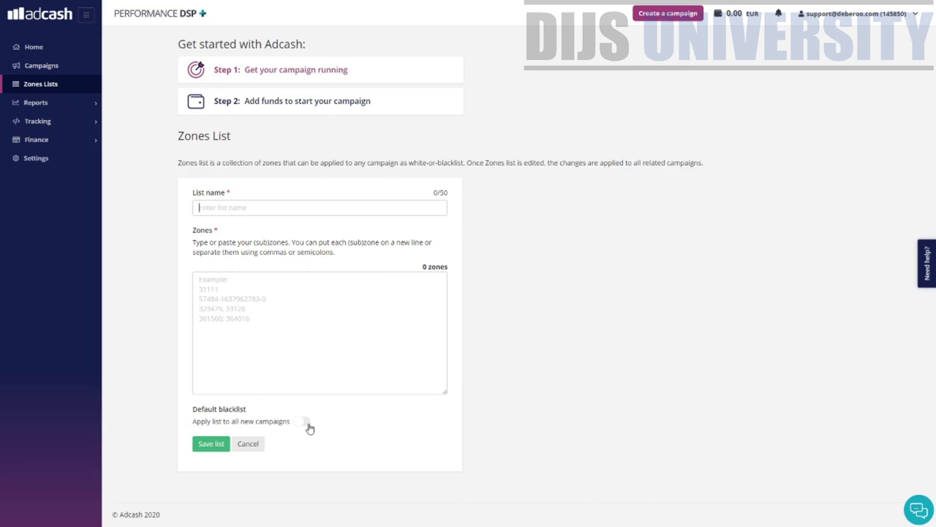
- Expand Reports and open the Daily spending report
{"action": "left_click", "coordinate": [80, 104]}
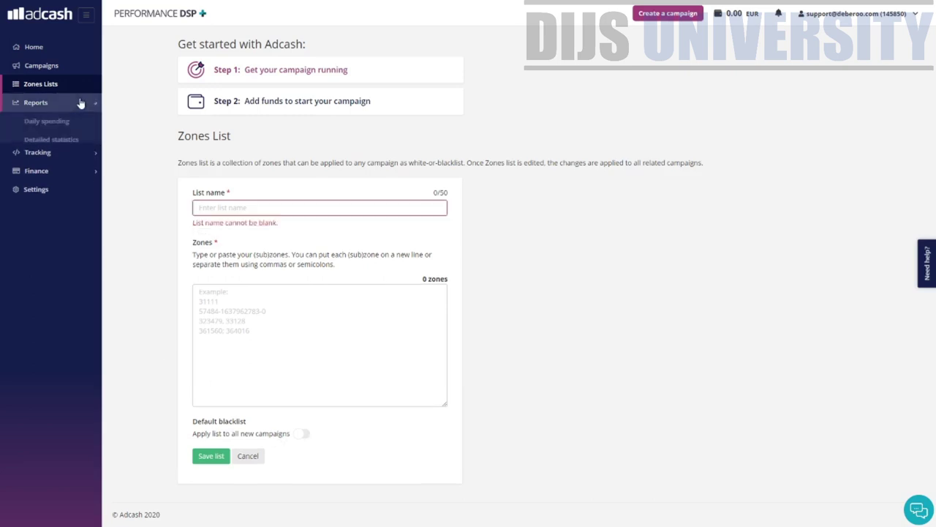
{"action": "left_click", "coordinate": [31, 104]}
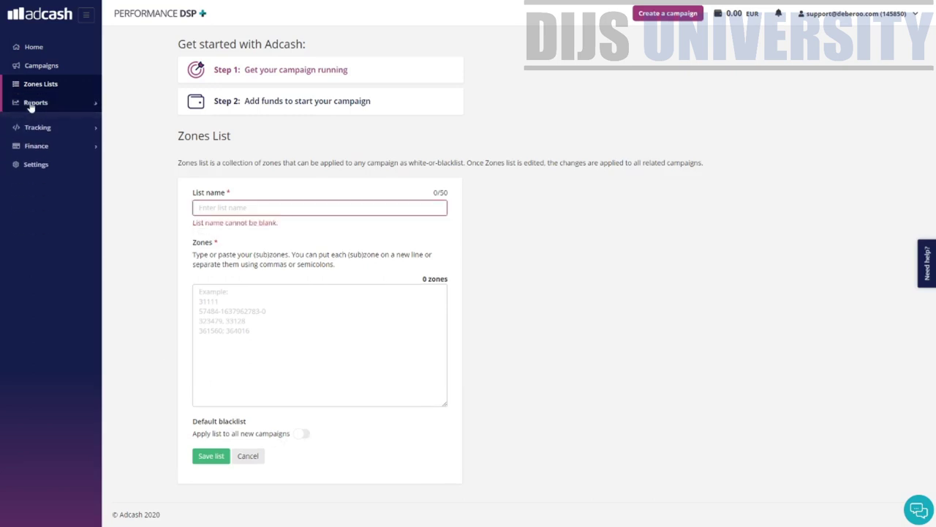
{"action": "left_click", "coordinate": [36, 104]}
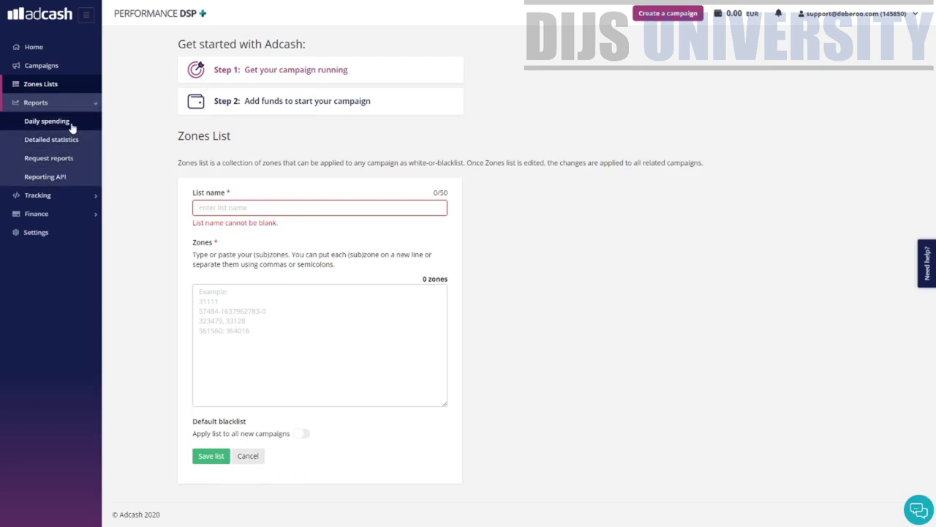
{"action": "left_click", "coordinate": [47, 122]}
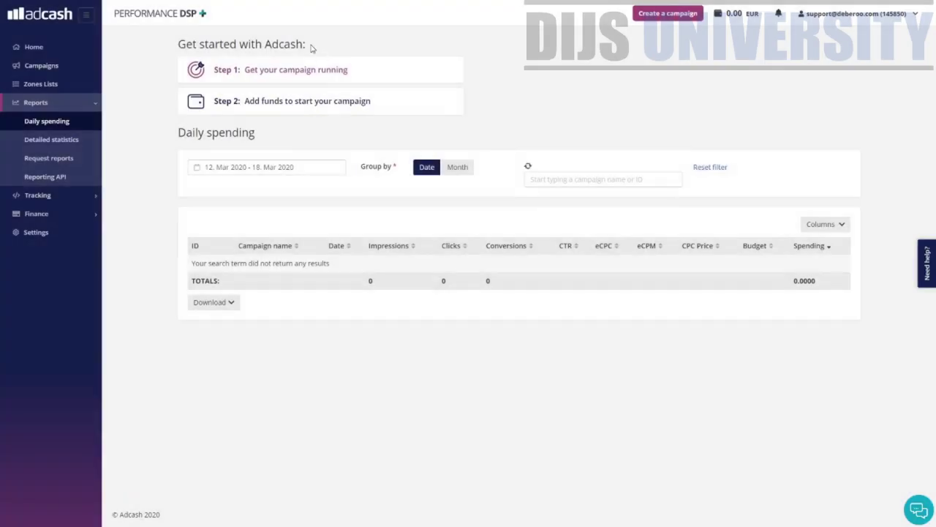
- Open Reports > Detailed statistics, grouped by Campaigns for 17–18 Mar 2020
{"action": "left_click_drag", "start_coordinate": [308, 45], "coordinate": [192, 44]}
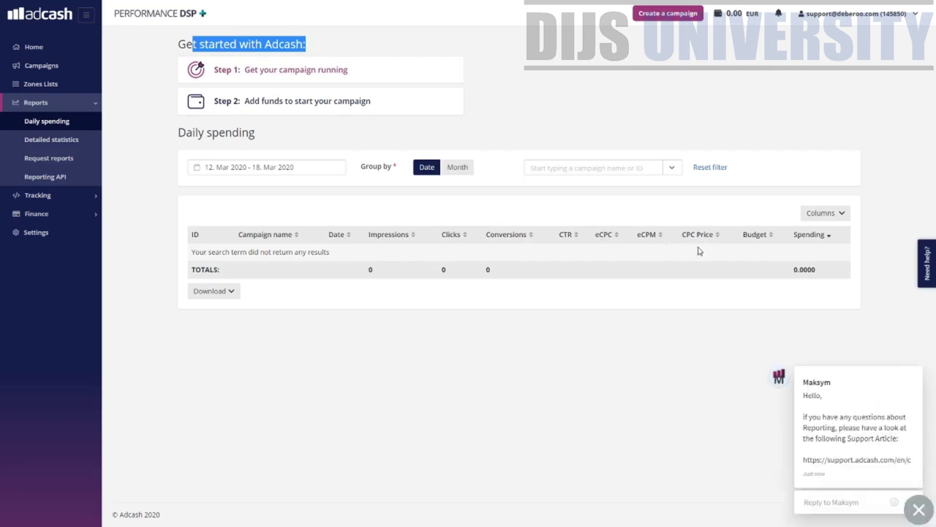
{"action": "left_click", "coordinate": [71, 145]}
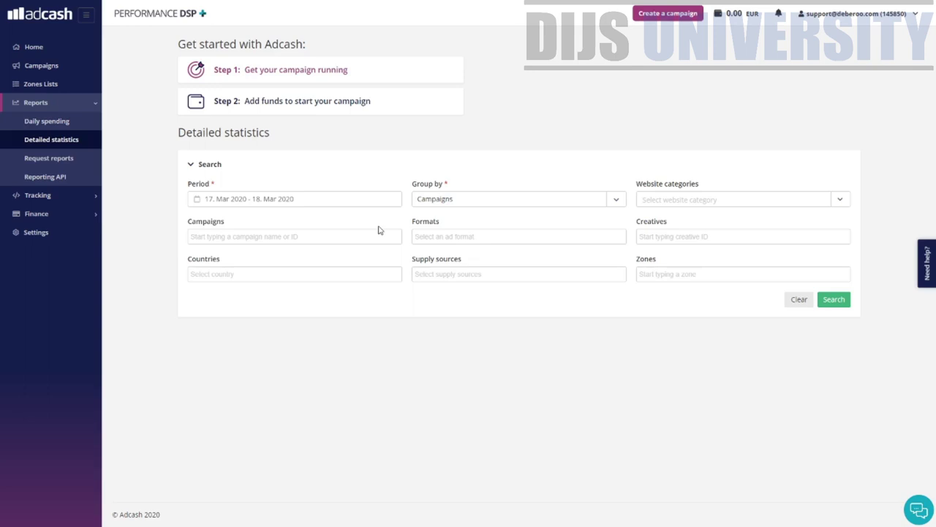
- On Request reports, try Weekly and One time frequencies, leaving it on Daily
{"action": "left_click", "coordinate": [49, 166]}
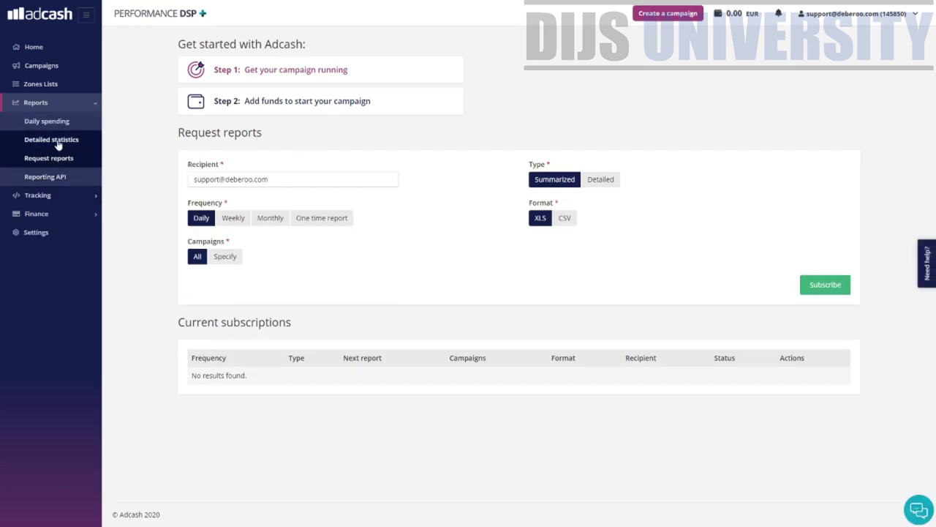
{"action": "left_click", "coordinate": [60, 140]}
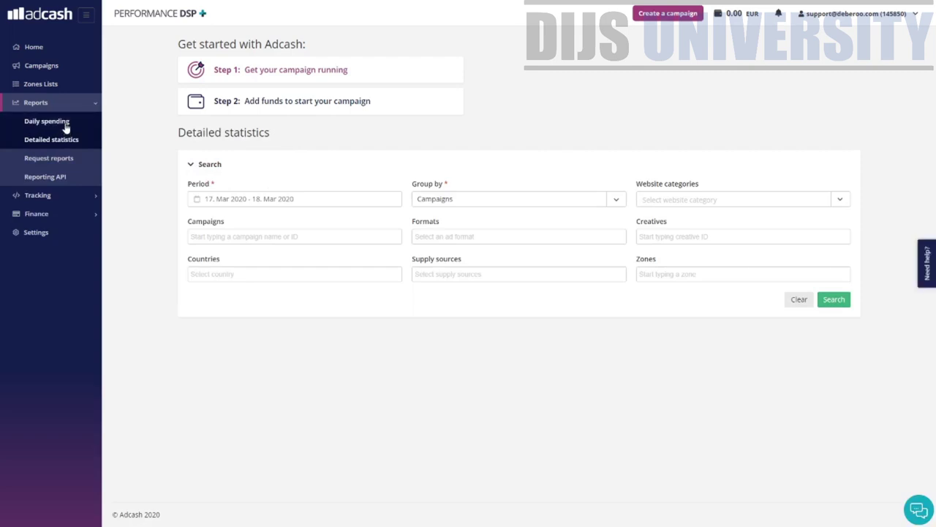
{"action": "left_click", "coordinate": [70, 160]}
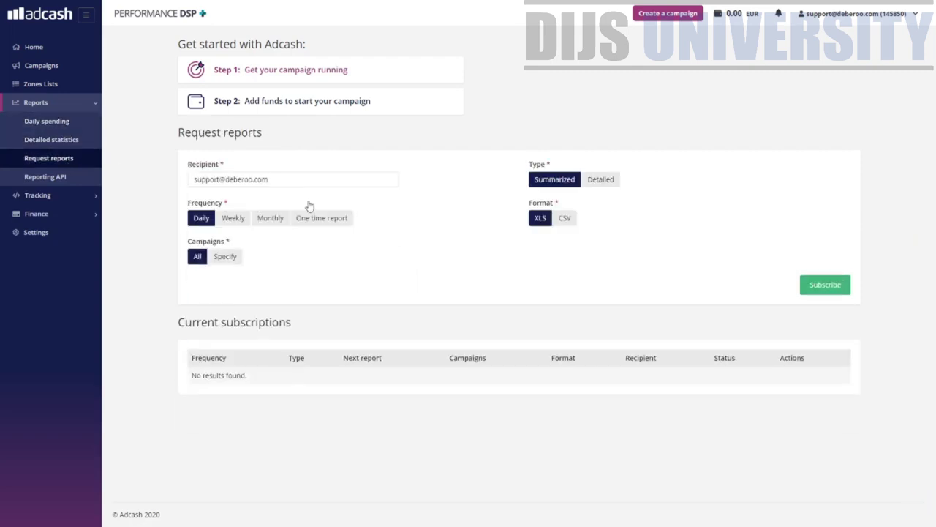
{"action": "left_click_drag", "start_coordinate": [260, 130], "coordinate": [167, 144]}
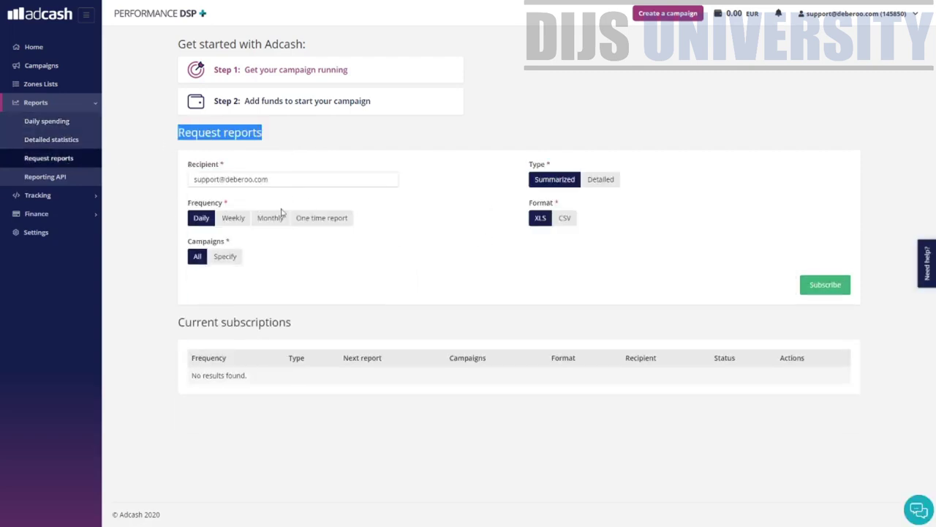
{"action": "left_click", "coordinate": [231, 221]}
{"action": "left_click", "coordinate": [316, 226]}
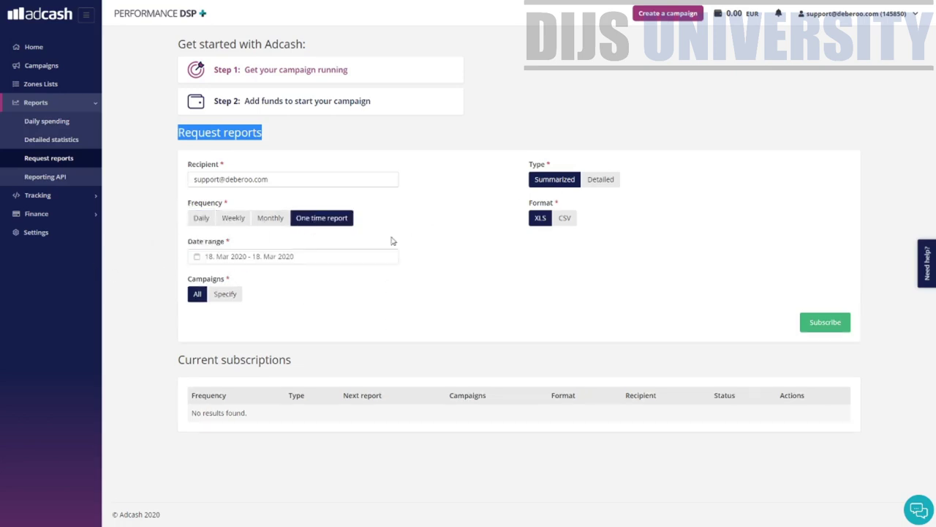
{"action": "left_click", "coordinate": [200, 220]}
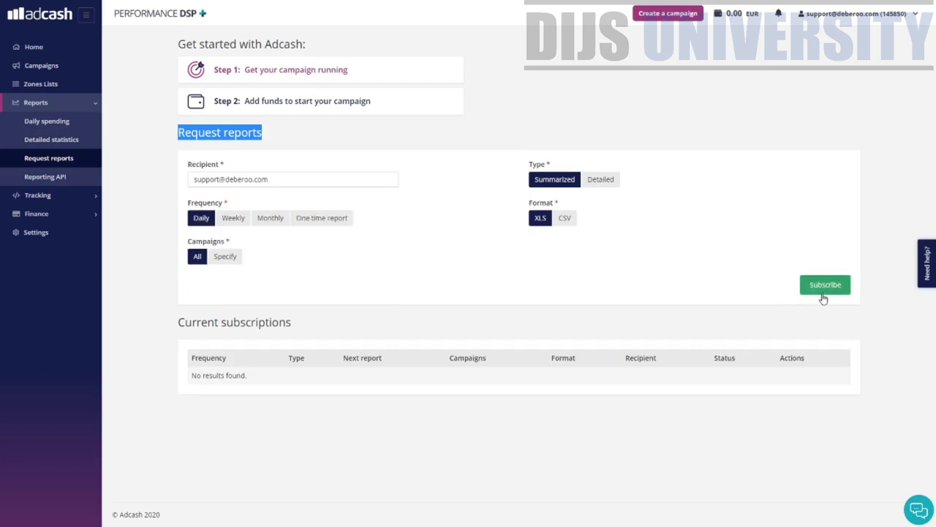
- Visit the Reporting API page, then open Tracking's Create a new goal form
{"action": "left_click", "coordinate": [49, 182]}
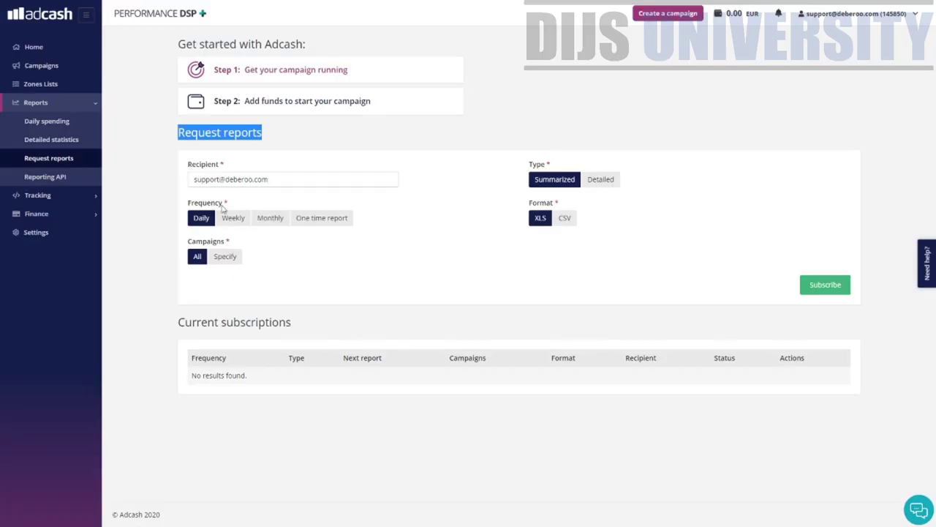
{"action": "left_click", "coordinate": [65, 199]}
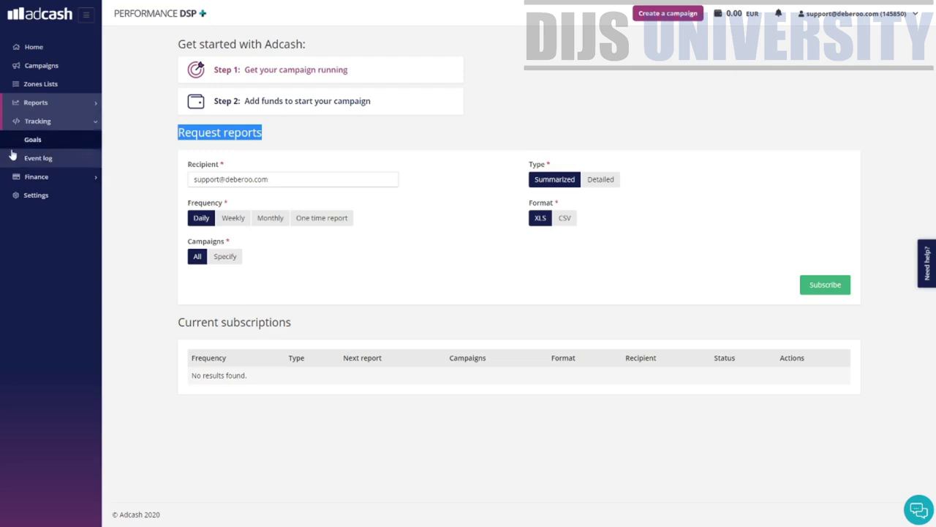
{"action": "left_click", "coordinate": [48, 143]}
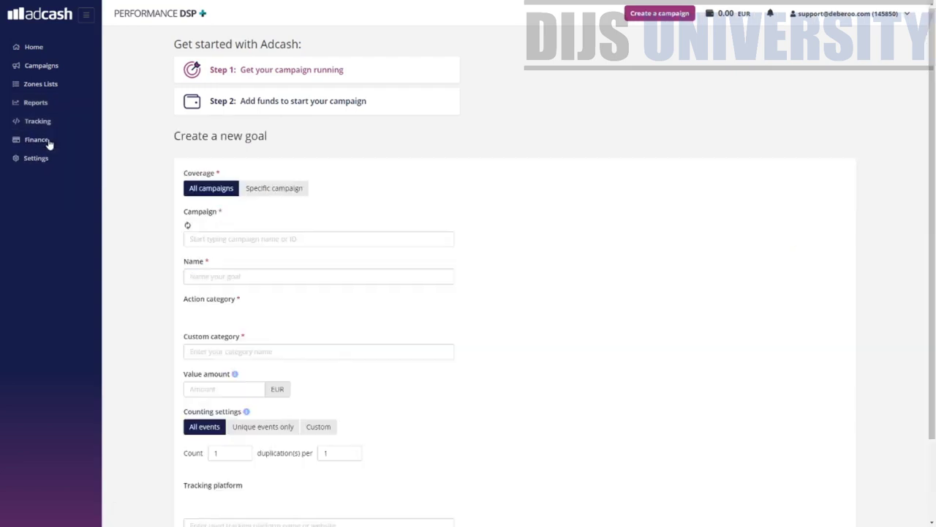
- Open the new goal form and enter 'Test Goal' as the goal name
{"action": "left_click", "coordinate": [62, 146]}
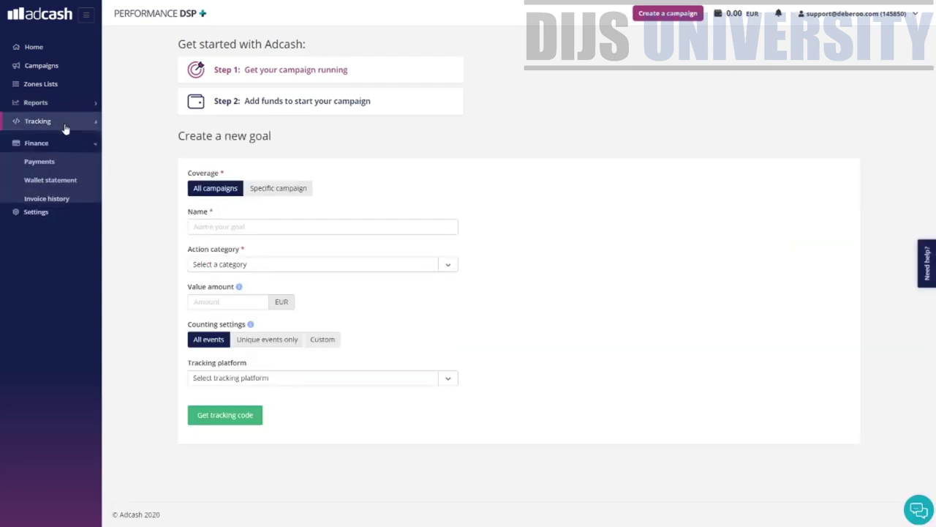
{"action": "left_click", "coordinate": [62, 122]}
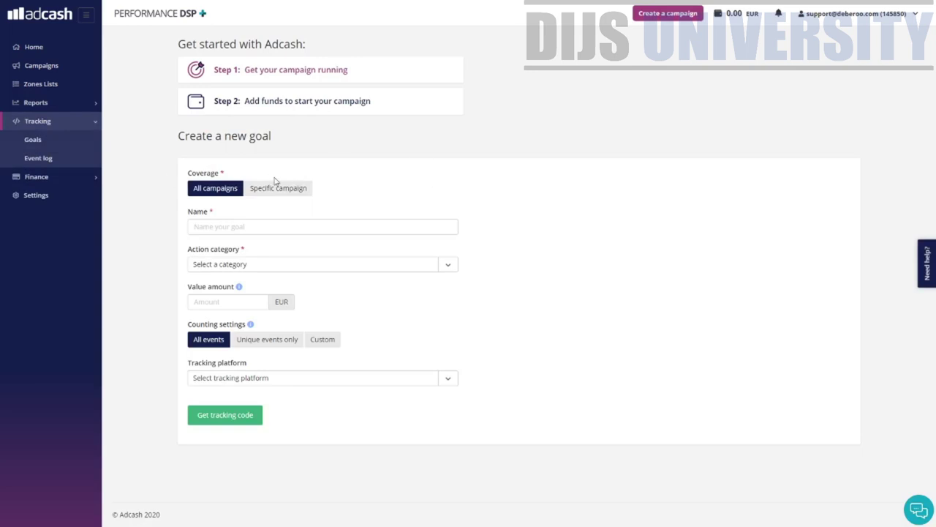
{"action": "left_click_drag", "start_coordinate": [260, 134], "coordinate": [304, 156]}
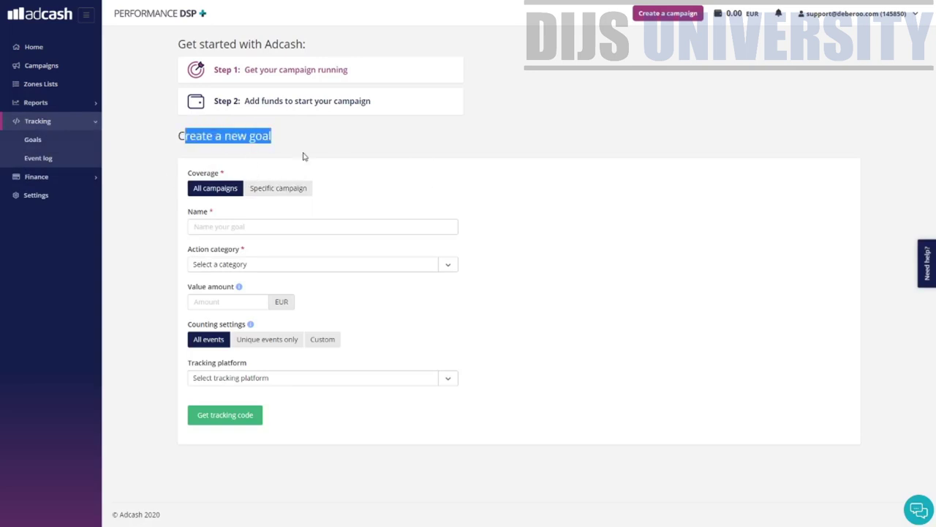
{"action": "triple_click", "coordinate": [298, 147]}
{"action": "left_click", "coordinate": [258, 227]}
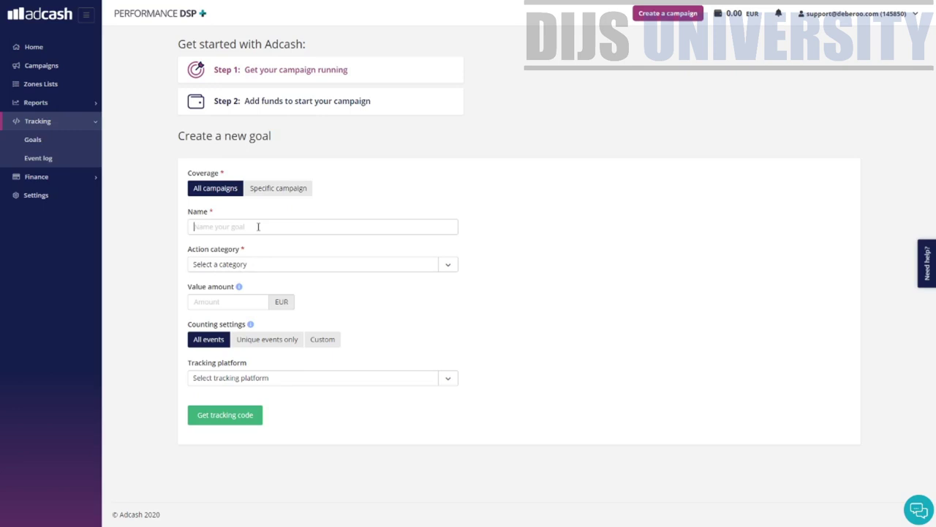
{"action": "type", "text": "Test Goal"}
- Set the action category to CPAtarget and the value amount to 1000 EUR
{"action": "left_click", "coordinate": [296, 263]}
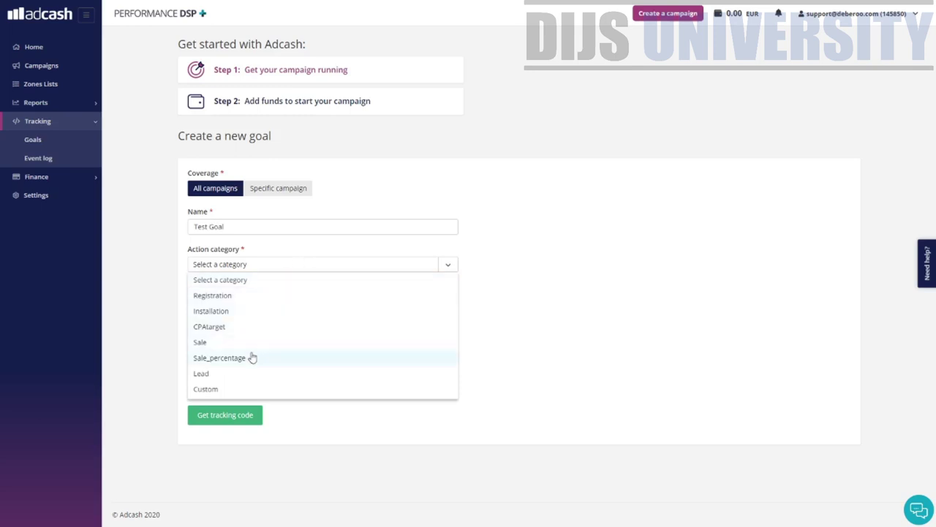
{"action": "left_click", "coordinate": [253, 374]}
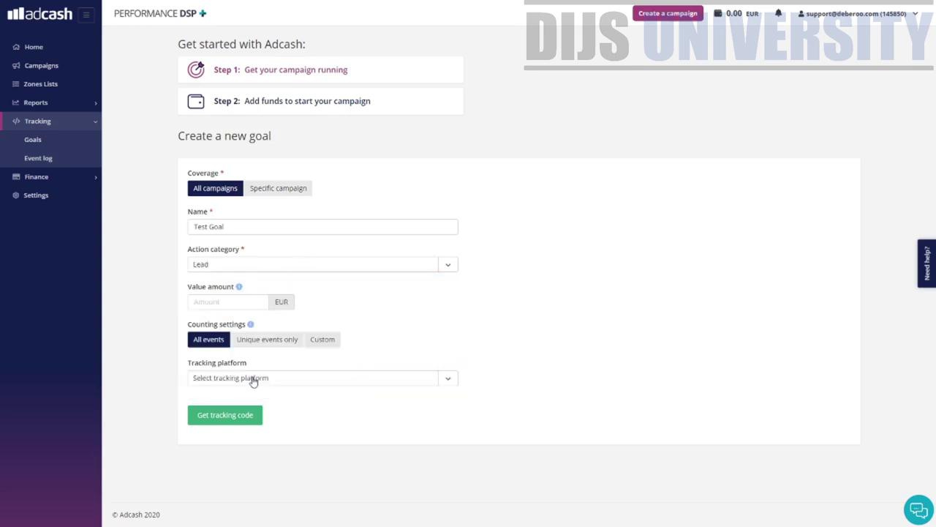
{"action": "left_click", "coordinate": [255, 267]}
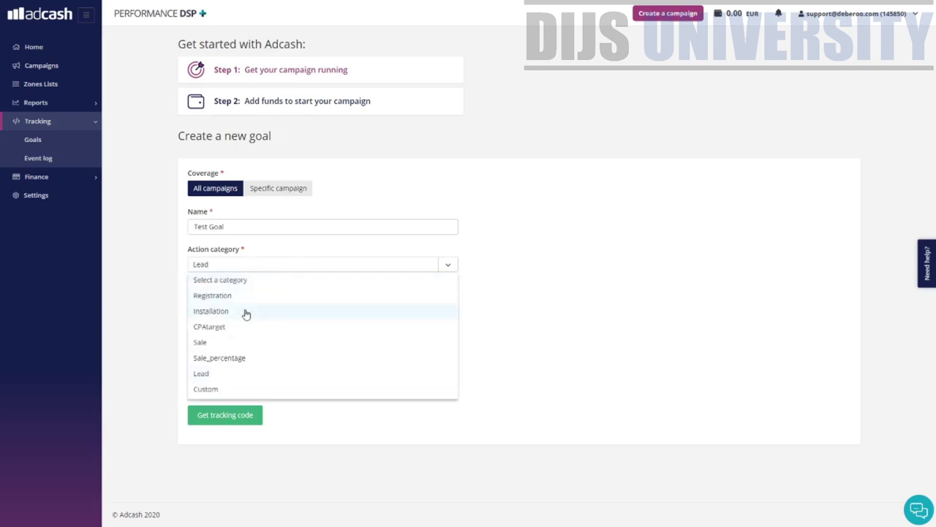
{"action": "left_click", "coordinate": [238, 326]}
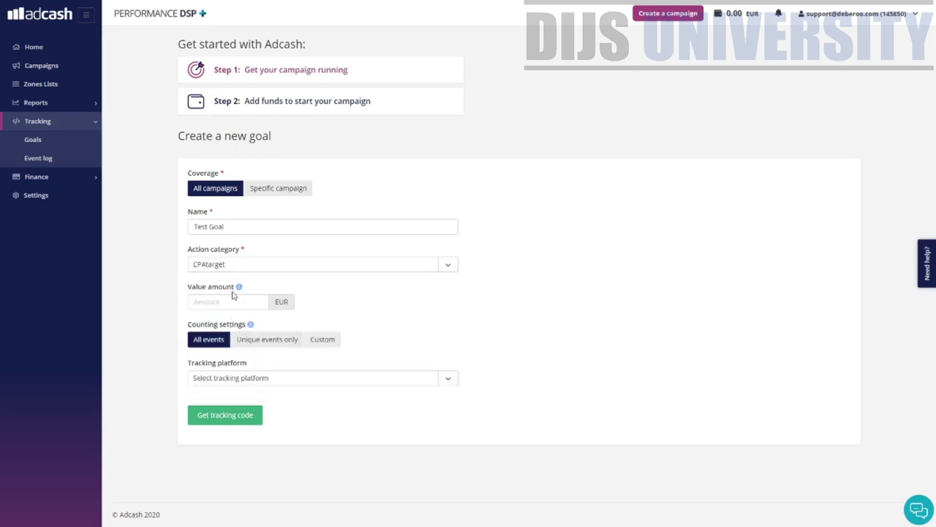
{"action": "left_click", "coordinate": [227, 301]}
{"action": "type", "text": "1000"}
{"action": "left_click", "coordinate": [292, 378]}
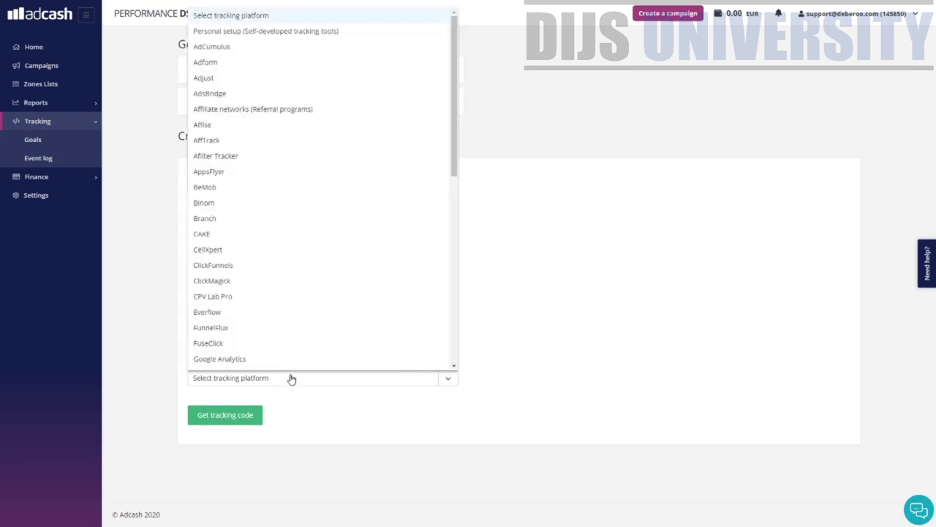
- Toggle goal coverage to Specific campaign and back to All campaigns
{"action": "left_click", "coordinate": [461, 100]}
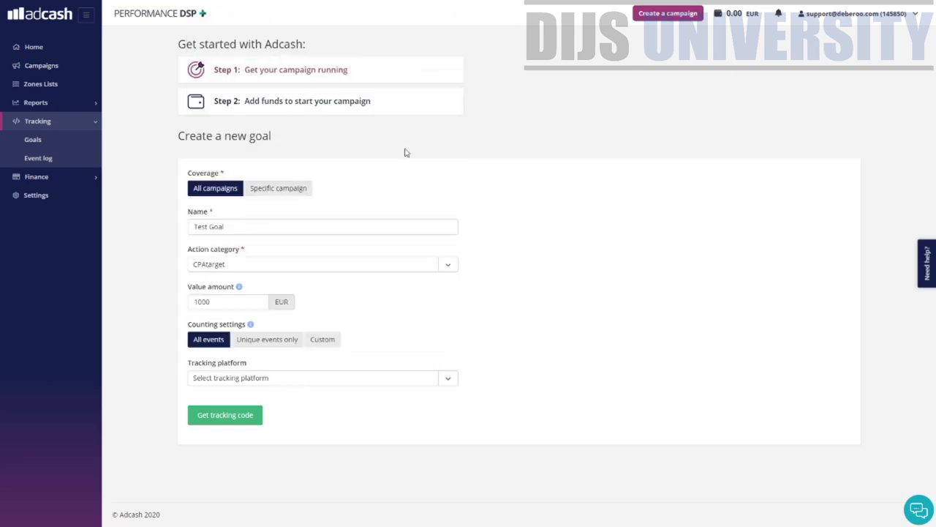
{"action": "left_click", "coordinate": [269, 188]}
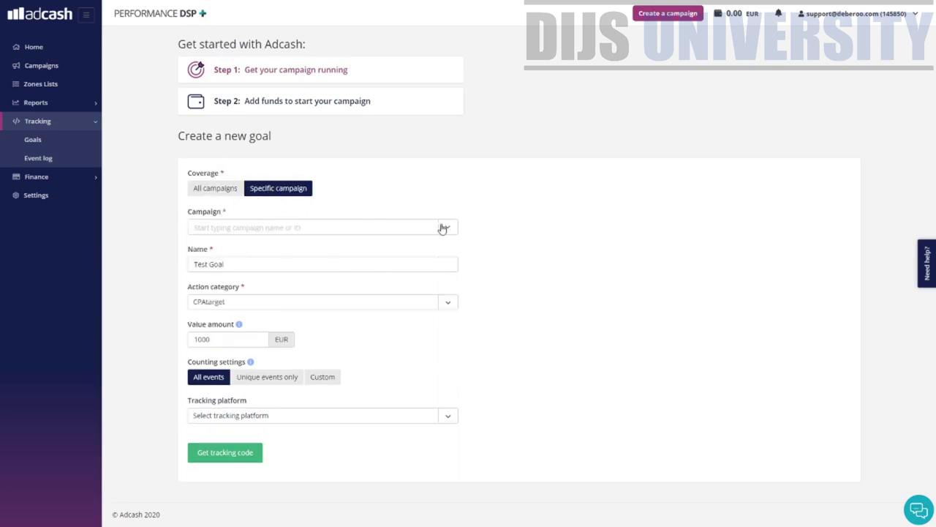
{"action": "left_click", "coordinate": [210, 188]}
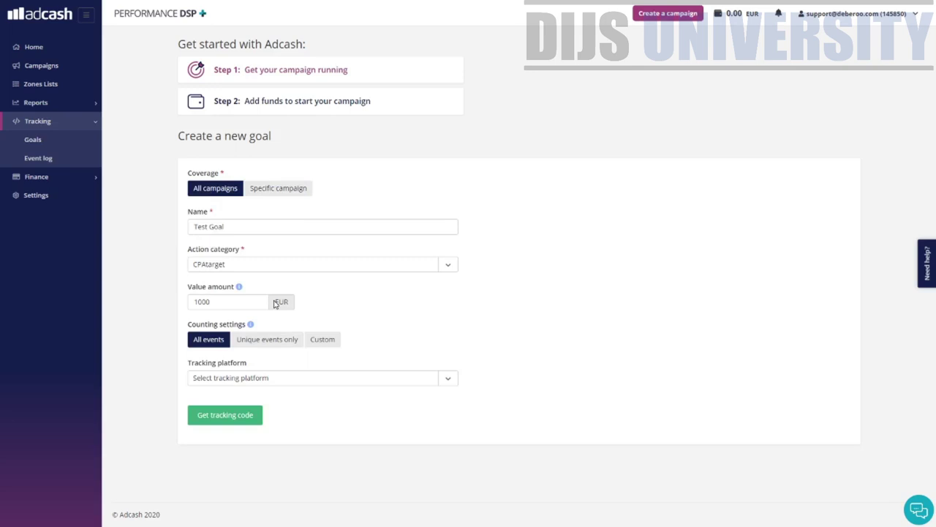
- Choose Voluum as the tracking platform, then open the empty Event log page
{"action": "left_click", "coordinate": [445, 379]}
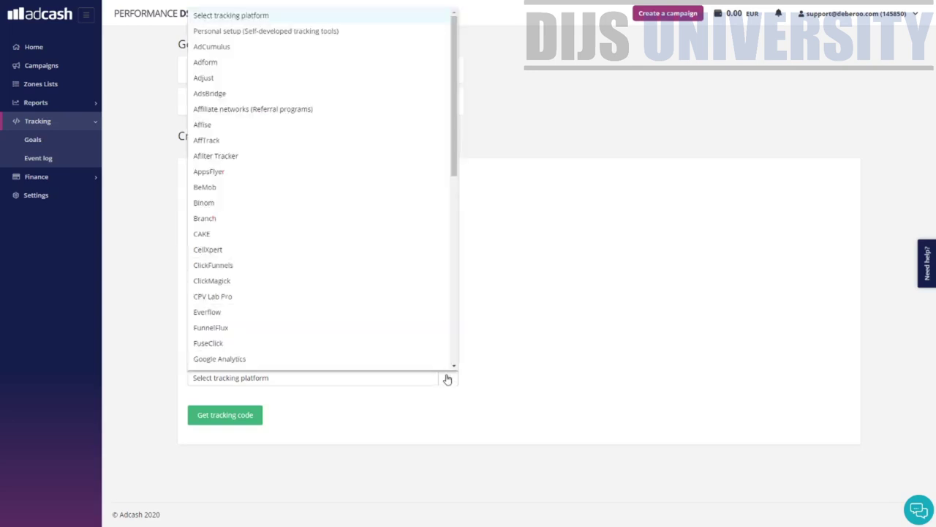
{"action": "left_click_drag", "start_coordinate": [454, 158], "coordinate": [441, 136]}
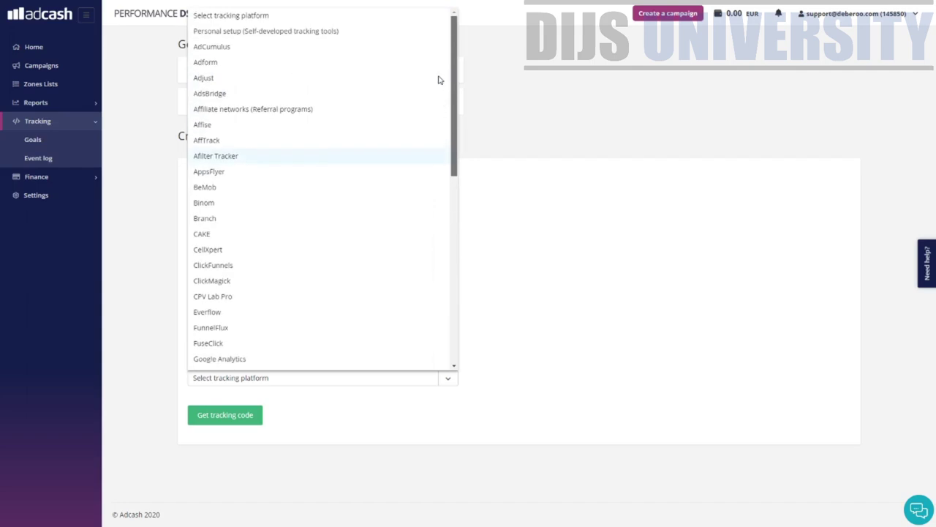
{"action": "left_click_drag", "start_coordinate": [454, 174], "coordinate": [461, 359]}
{"action": "left_click", "coordinate": [251, 327]}
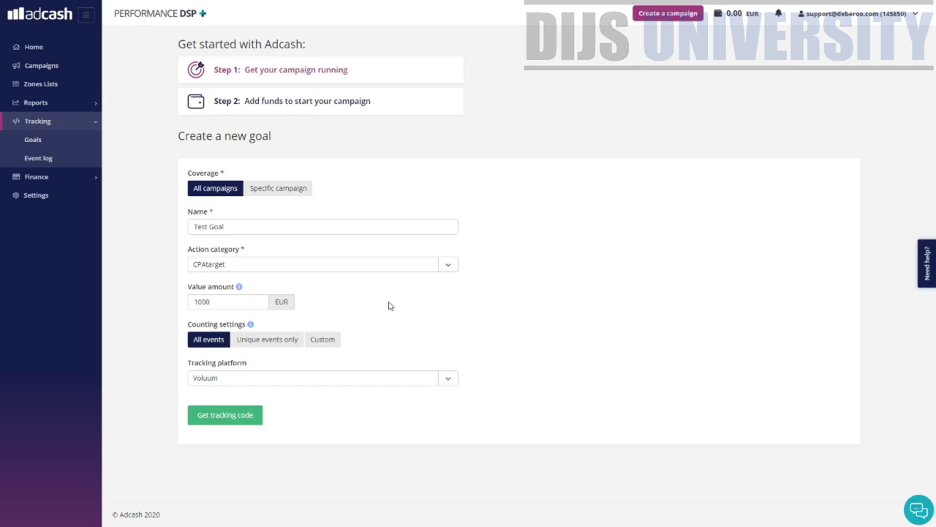
{"action": "left_click", "coordinate": [33, 157]}
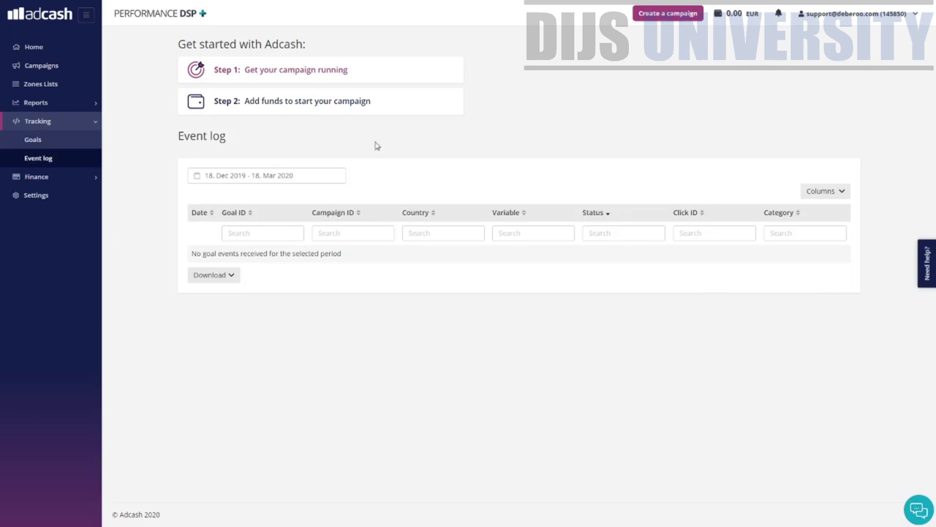
- Open Finance > Payments and check the 0.00 EUR wallet balance
{"action": "left_click", "coordinate": [96, 123]}
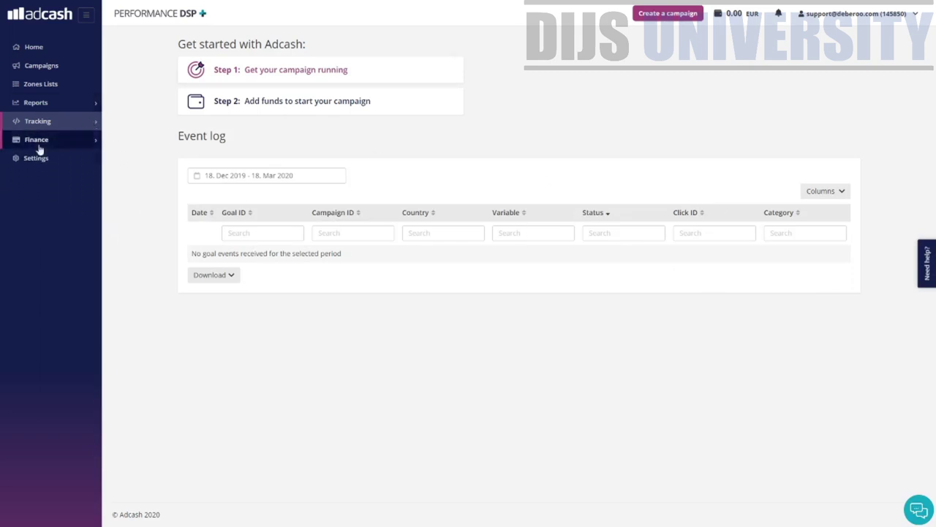
{"action": "left_click", "coordinate": [70, 148]}
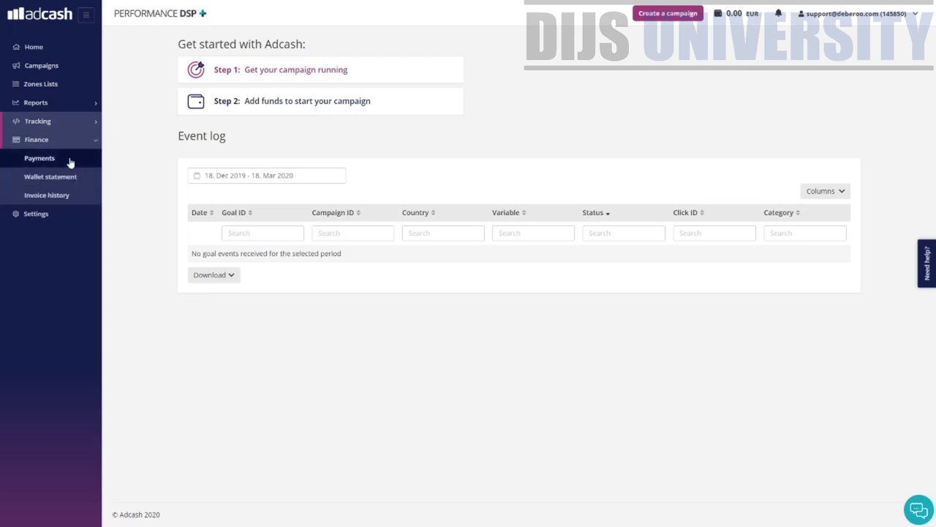
{"action": "left_click", "coordinate": [69, 160]}
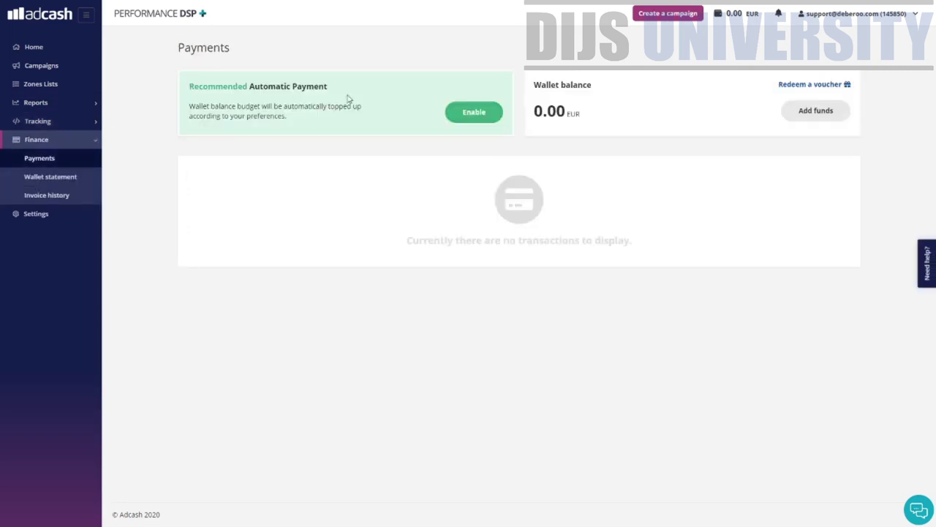
{"action": "left_click_drag", "start_coordinate": [671, 104], "coordinate": [520, 96]}
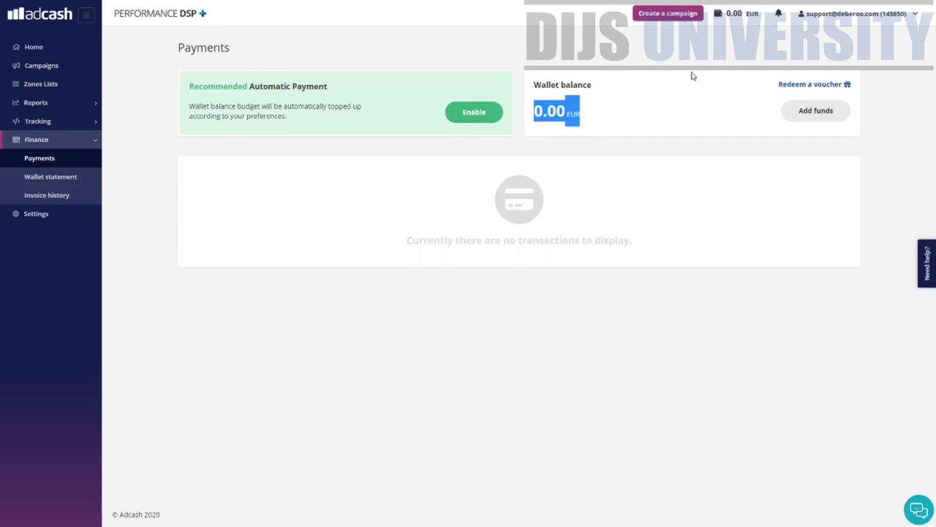
- Return to Payments, review the automatic payment and wallet balance cards, and open Add funds
{"action": "left_click", "coordinate": [53, 71]}
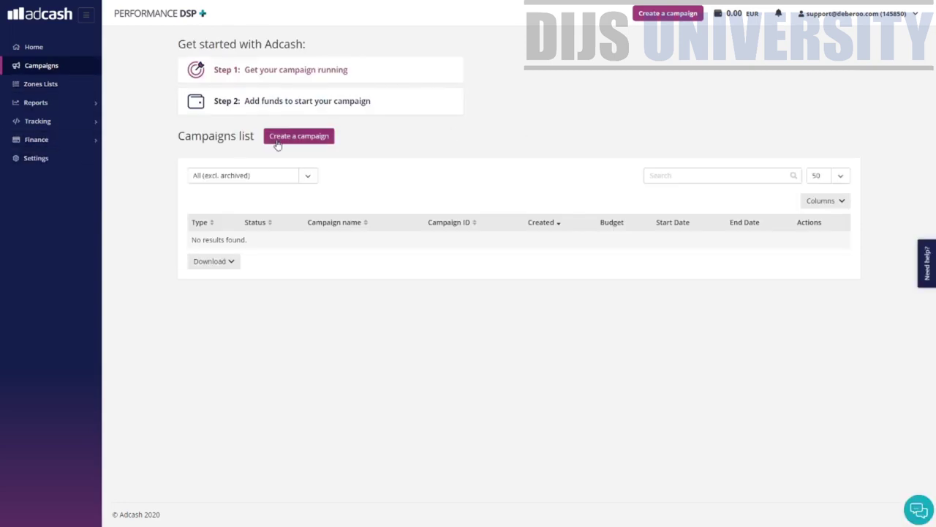
{"action": "left_click", "coordinate": [52, 142]}
{"action": "left_click", "coordinate": [51, 160]}
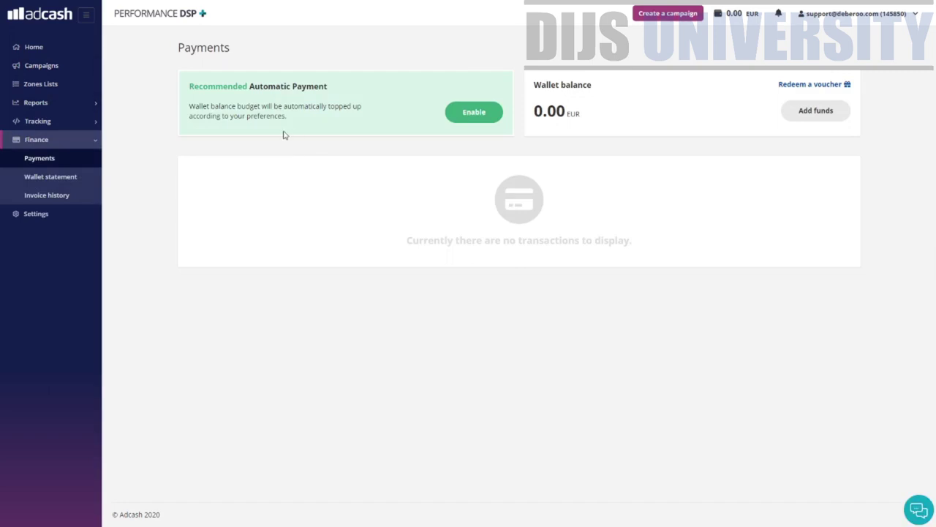
{"action": "left_click_drag", "start_coordinate": [204, 87], "coordinate": [411, 100]}
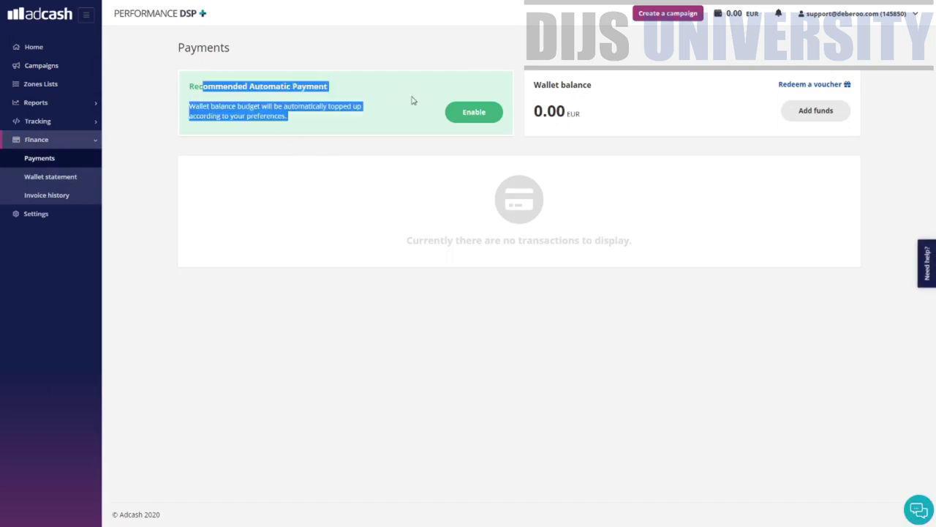
{"action": "left_click", "coordinate": [317, 136]}
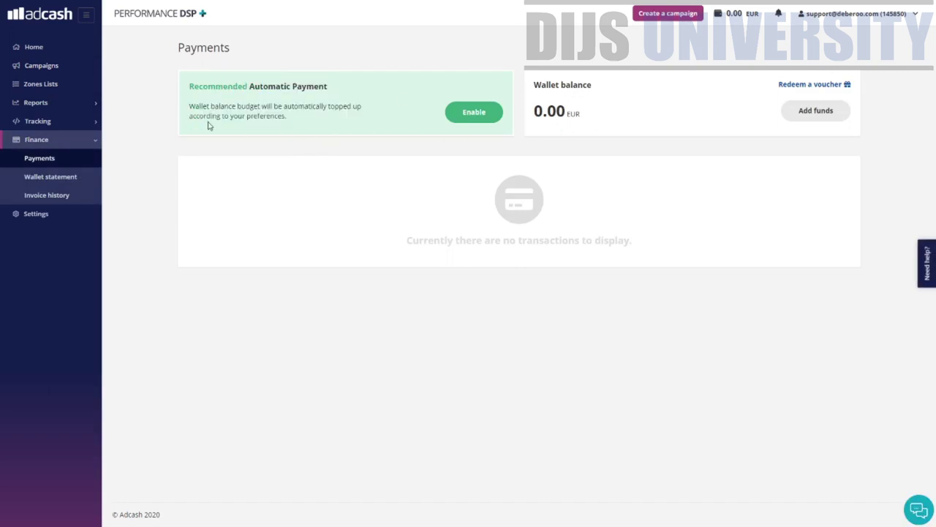
{"action": "left_click_drag", "start_coordinate": [195, 106], "coordinate": [339, 108]}
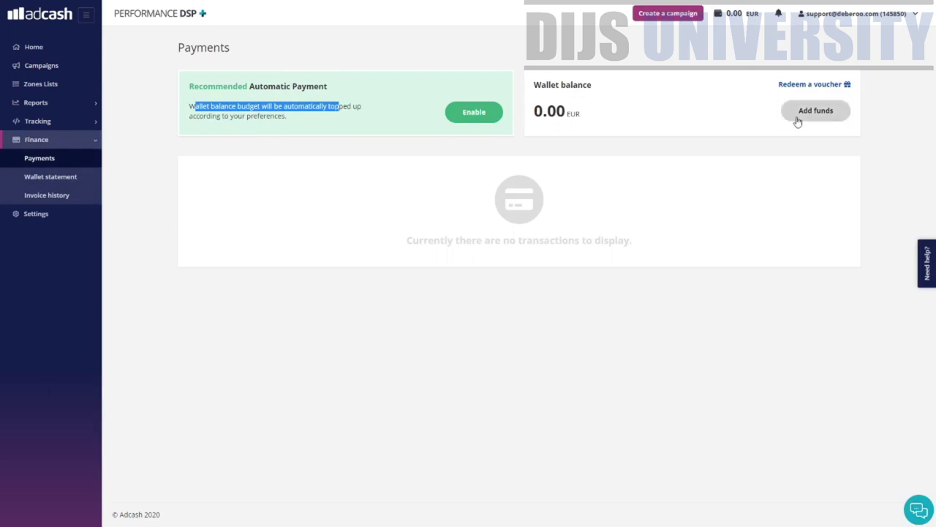
{"action": "left_click_drag", "start_coordinate": [600, 87], "coordinate": [557, 84]}
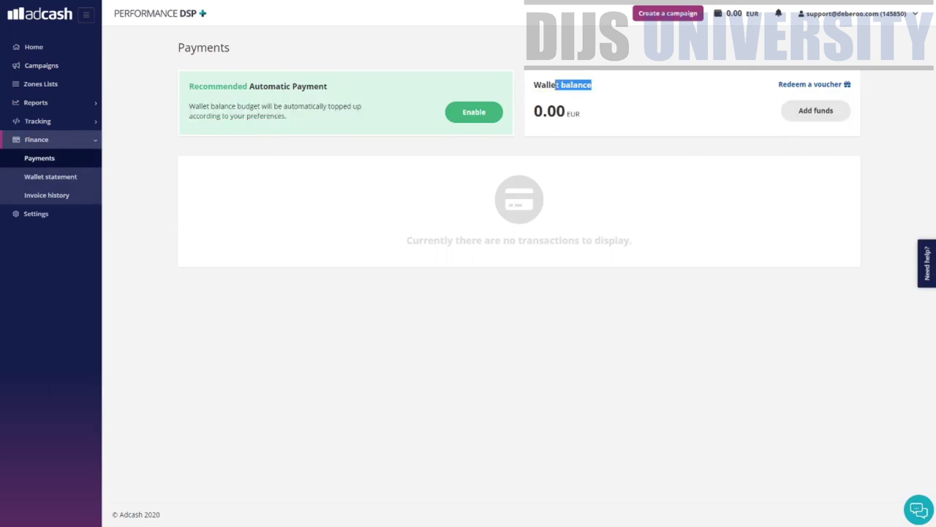
{"action": "left_click", "coordinate": [662, 126]}
{"action": "left_click", "coordinate": [847, 107]}
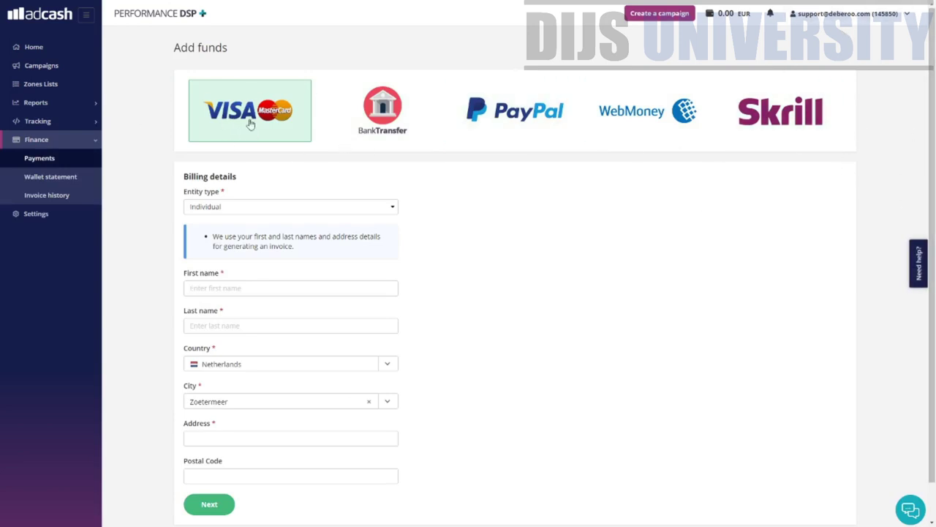
- Try the Bank Transfer, PayPal and VISA card funding methods on Add funds
{"action": "left_click", "coordinate": [381, 113]}
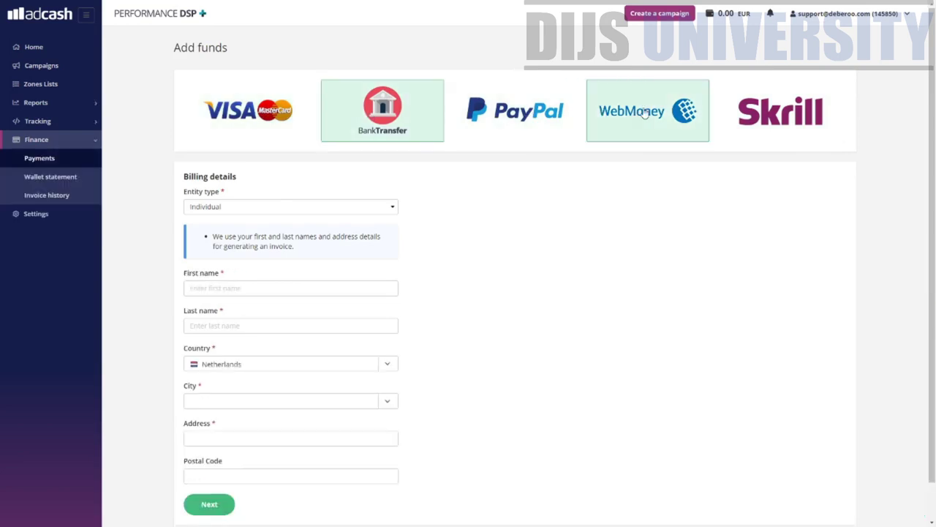
{"action": "left_click", "coordinate": [515, 111]}
{"action": "left_click", "coordinate": [792, 130]}
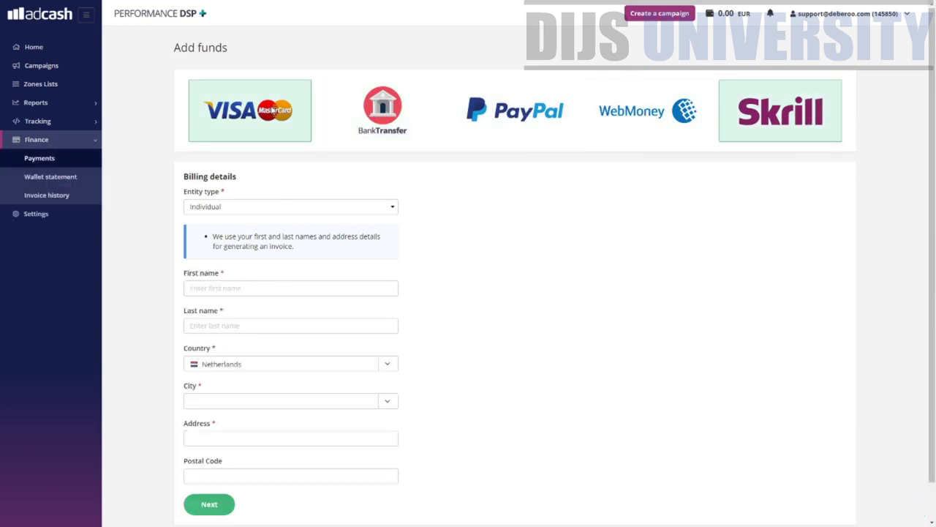
{"action": "left_click", "coordinate": [248, 111]}
{"action": "scroll", "coordinate": [337, 229], "scroll_direction": "down", "scroll_amount": 1}
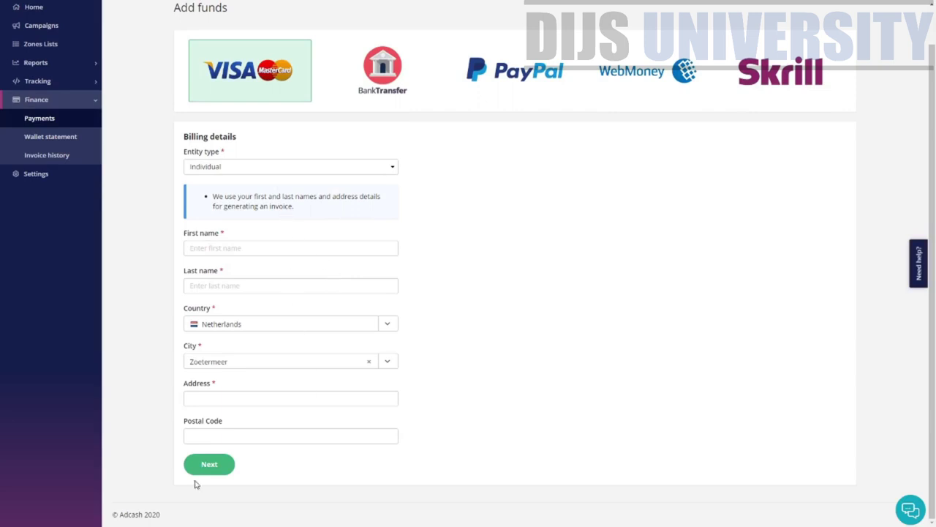
{"action": "scroll", "coordinate": [223, 428], "scroll_direction": "up", "scroll_amount": 1}
- Switch through Bank Transfer, PayPal and Skrill, then open the Wallet statement
{"action": "left_click", "coordinate": [370, 126]}
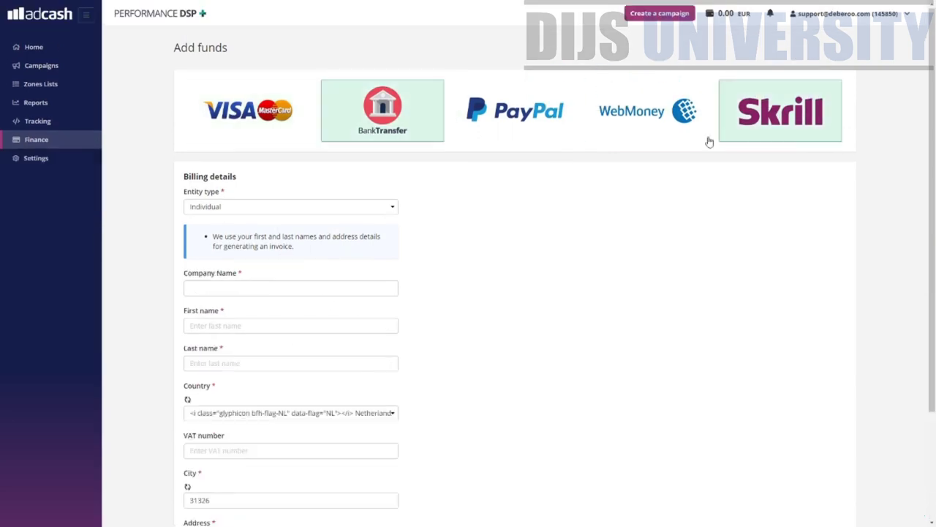
{"action": "scroll", "coordinate": [307, 254], "scroll_direction": "down", "scroll_amount": 1}
{"action": "left_click", "coordinate": [512, 77]}
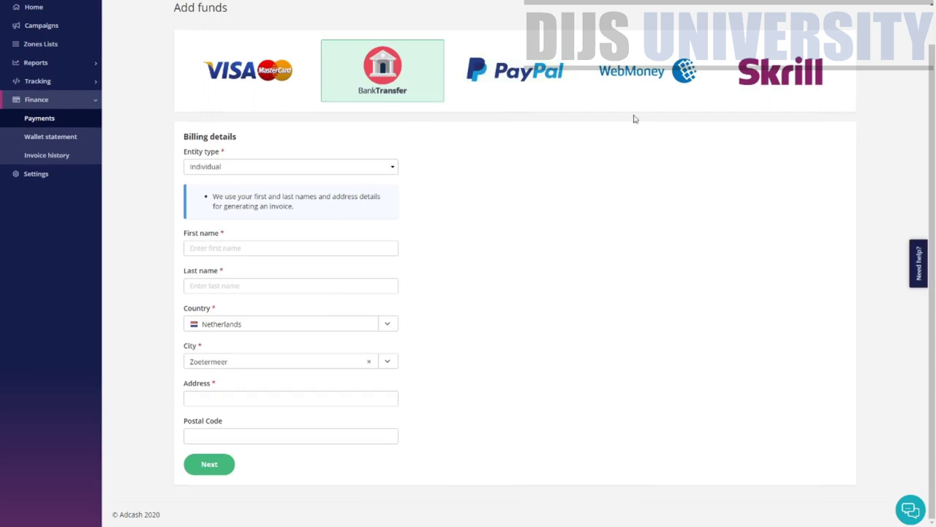
{"action": "left_click", "coordinate": [834, 121]}
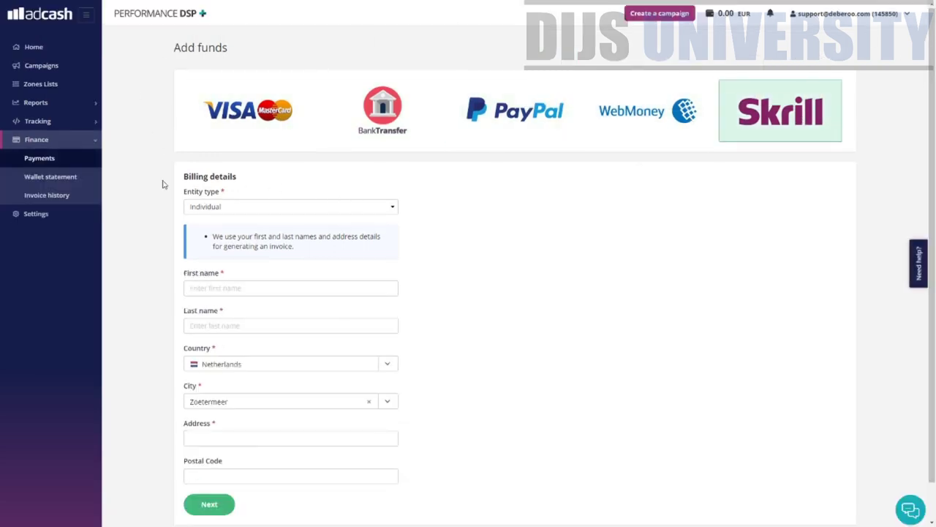
{"action": "left_click", "coordinate": [83, 183]}
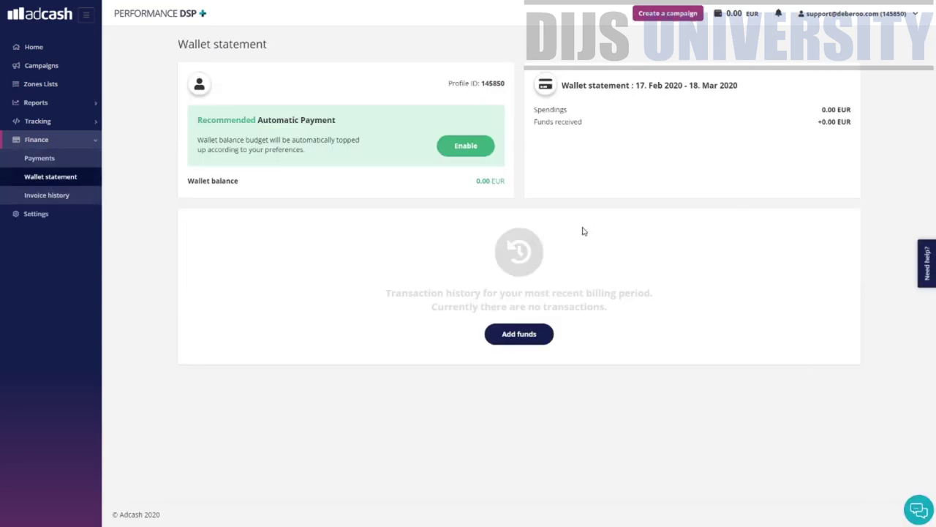
- Check the empty Invoice history under Finance, then go to the advertiser profile Settings
{"action": "left_click", "coordinate": [66, 196]}
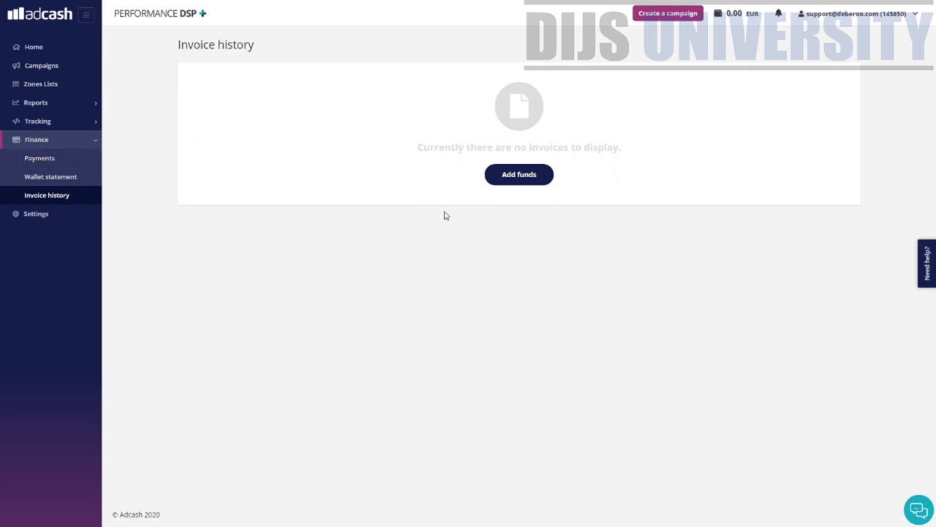
{"action": "left_click", "coordinate": [78, 215]}
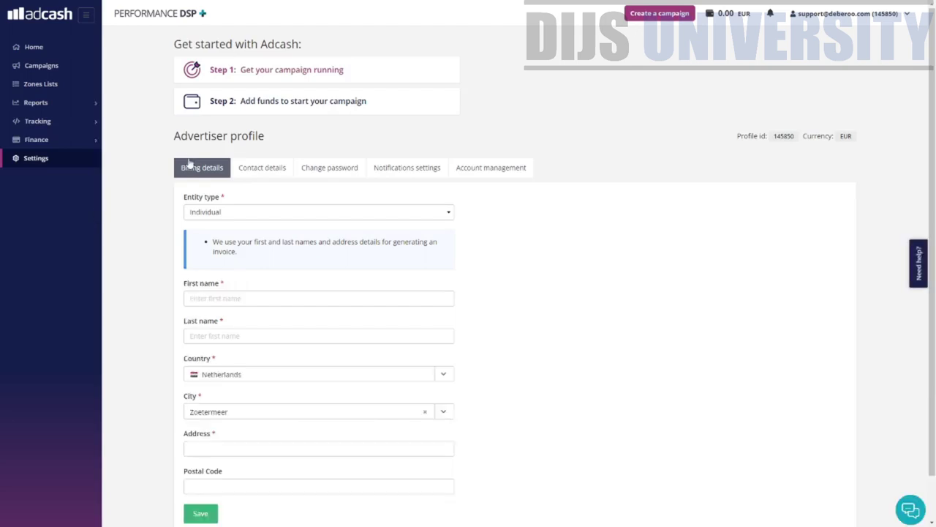
- Browse the Contact details, Notifications settings and Account management profile tabs
{"action": "left_click", "coordinate": [282, 170]}
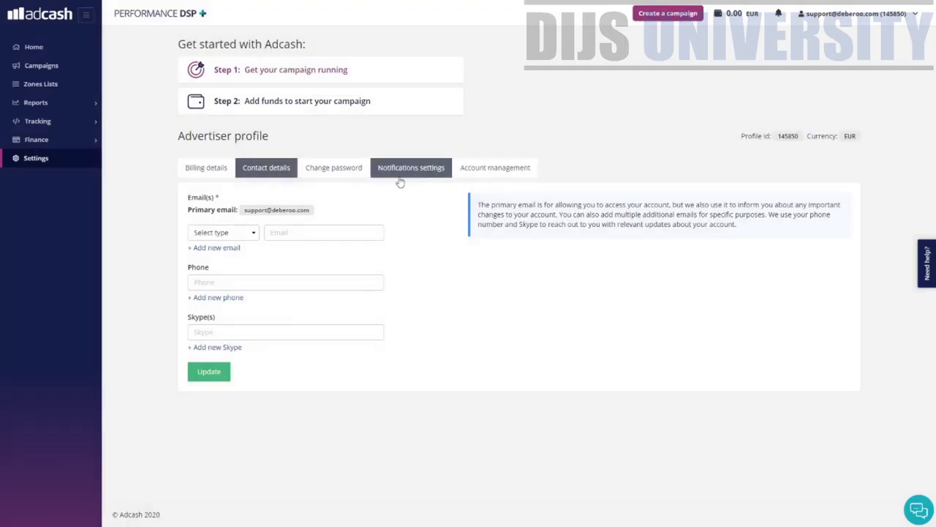
{"action": "left_click", "coordinate": [399, 171]}
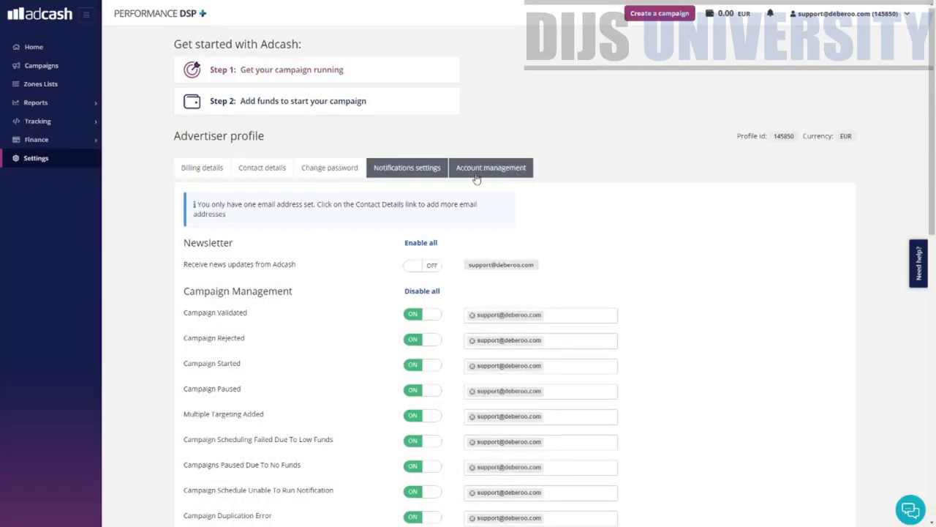
{"action": "left_click", "coordinate": [477, 174]}
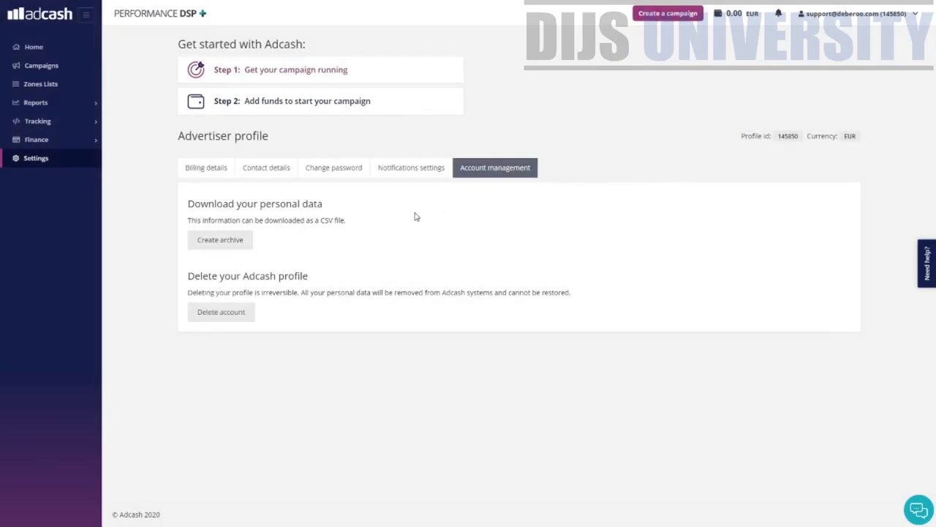
- Highlight the CSV personal data download and irreversible profile deletion descriptions
{"action": "left_click_drag", "start_coordinate": [363, 207], "coordinate": [247, 205]}
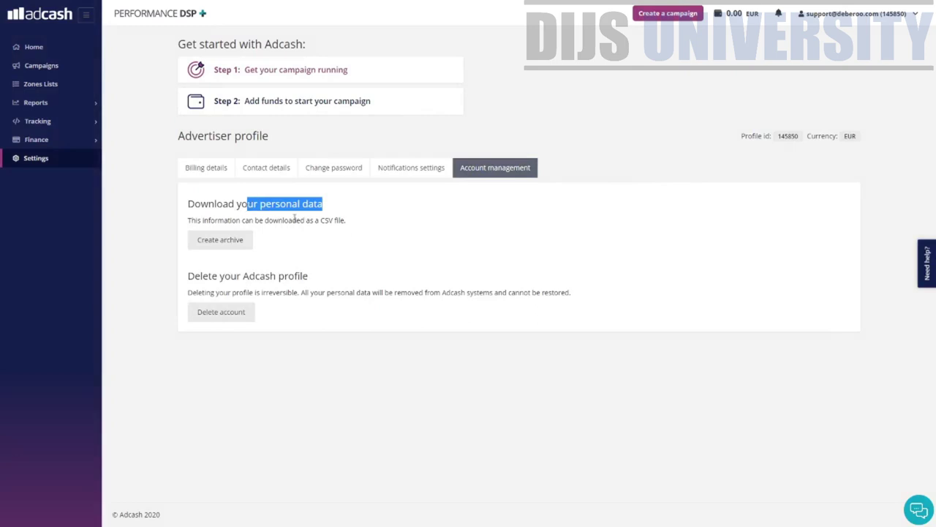
{"action": "left_click_drag", "start_coordinate": [346, 219], "coordinate": [309, 224]}
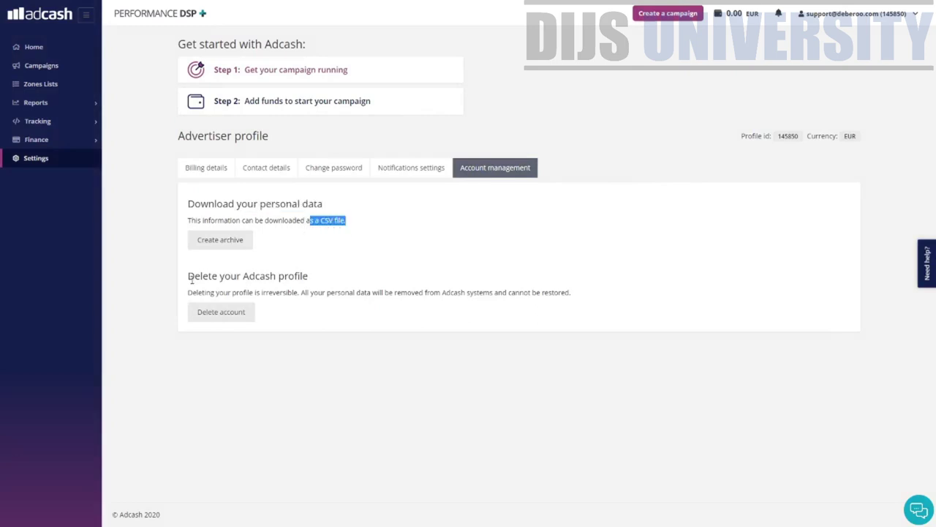
{"action": "left_click_drag", "start_coordinate": [191, 279], "coordinate": [577, 309]}
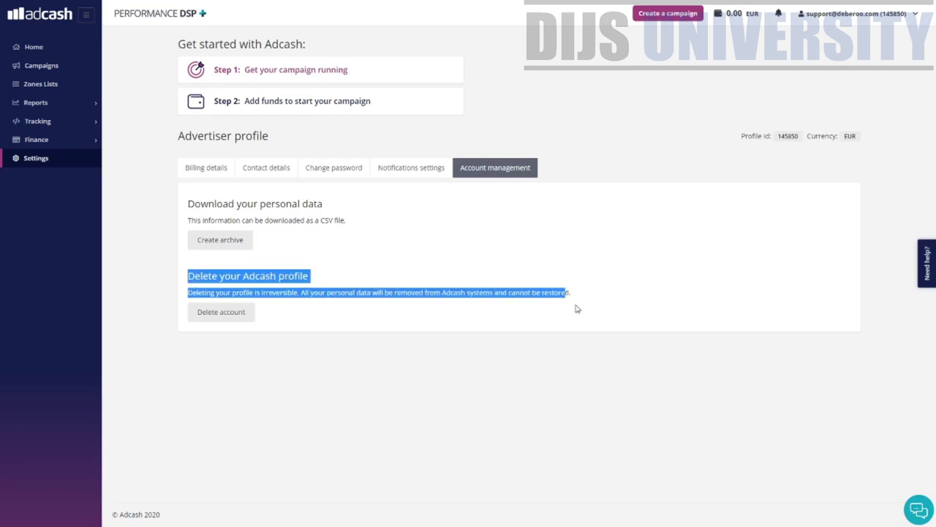
{"action": "left_click", "coordinate": [577, 308]}
{"action": "left_click_drag", "start_coordinate": [191, 276], "coordinate": [318, 282]}
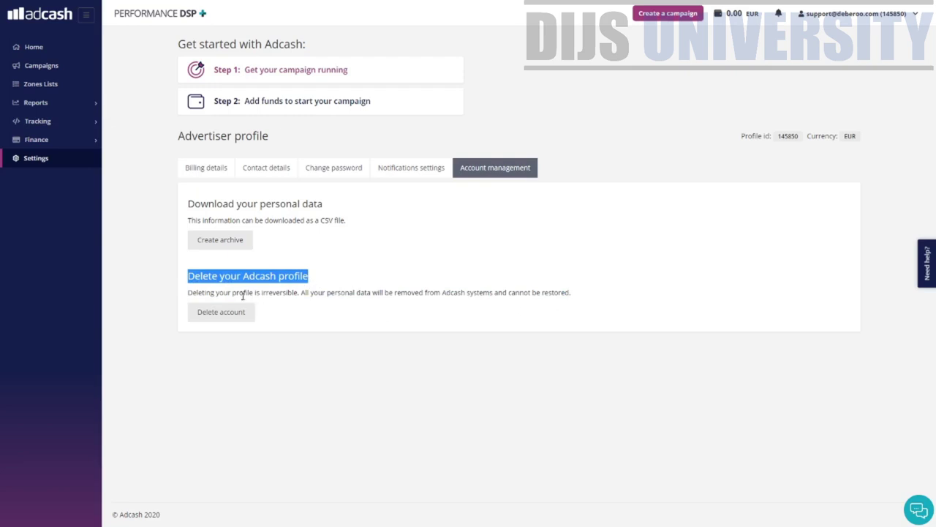
{"action": "left_click_drag", "start_coordinate": [233, 293], "coordinate": [360, 293]}
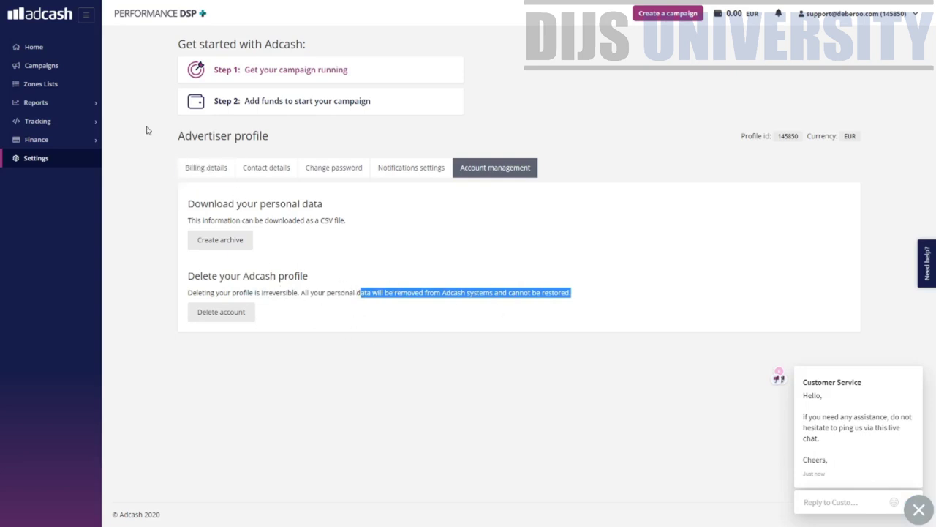
- Create an Express campaign from the Campaigns list using the Push Notification format
{"action": "left_click", "coordinate": [65, 69]}
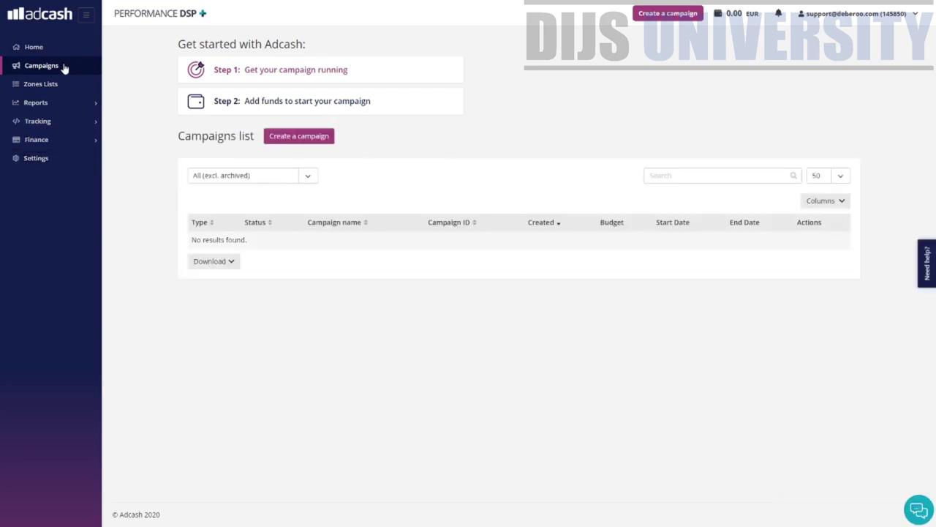
{"action": "left_click", "coordinate": [303, 136]}
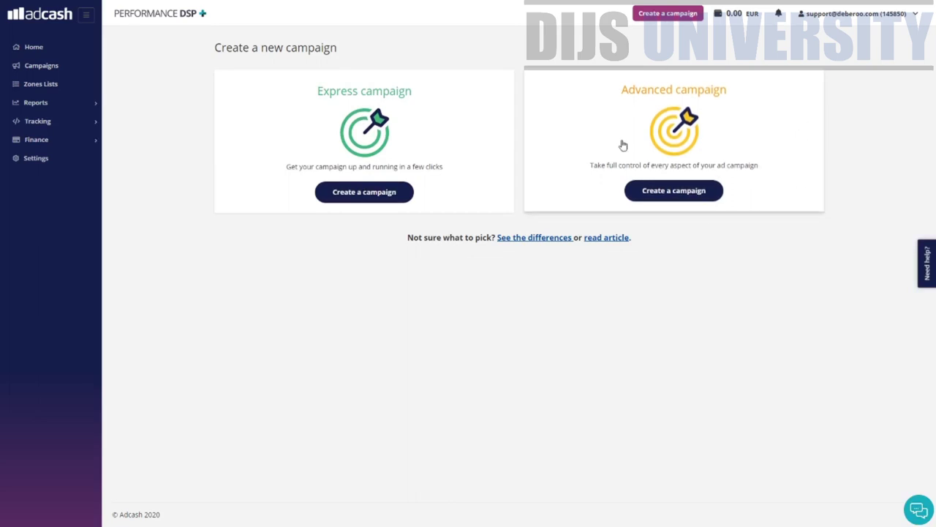
{"action": "left_click", "coordinate": [338, 190]}
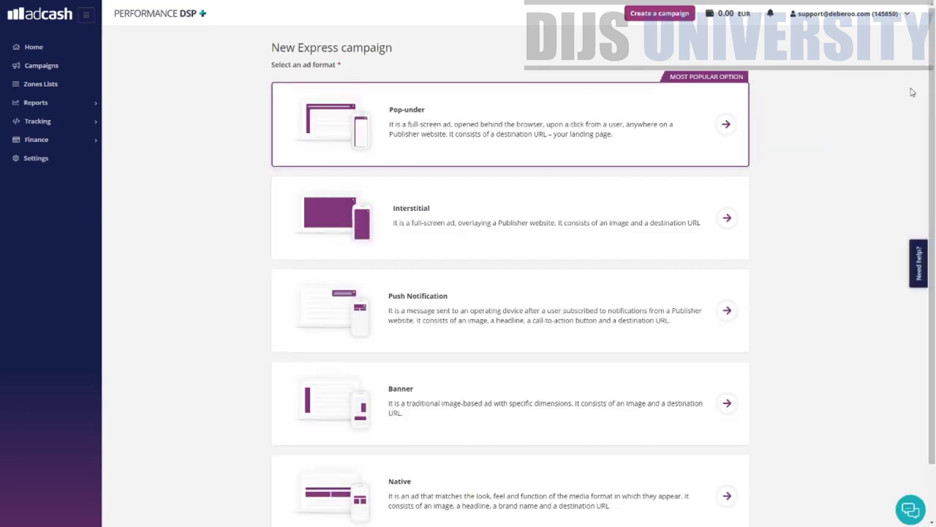
{"action": "scroll", "coordinate": [935, 87], "scroll_direction": "down", "scroll_amount": 1}
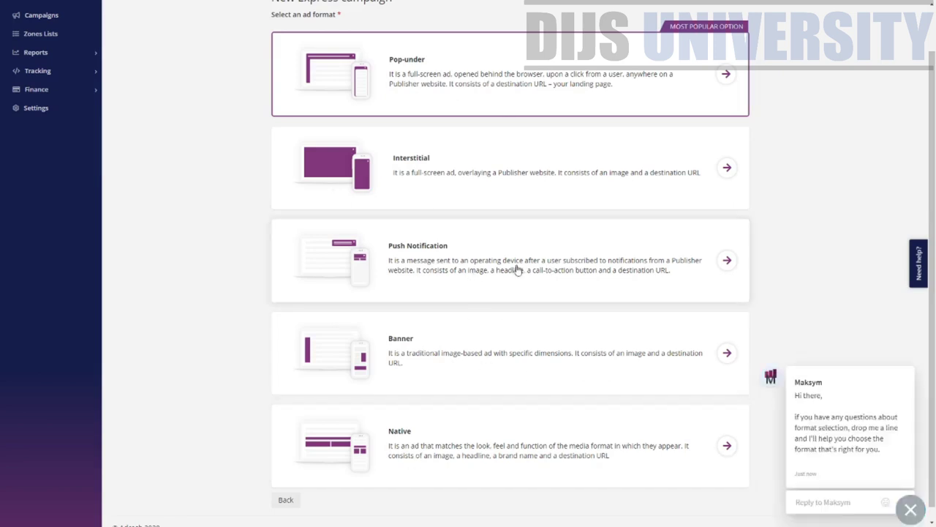
{"action": "left_click", "coordinate": [726, 260]}
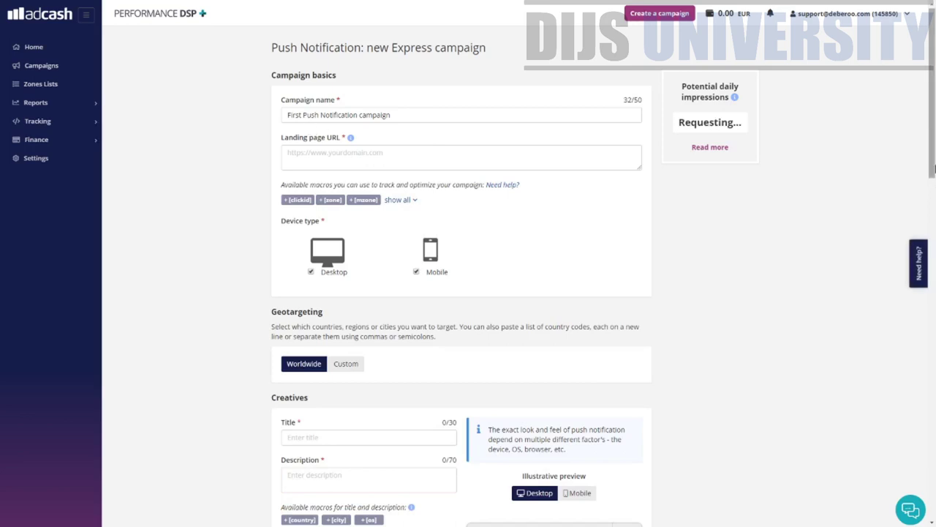
- Rename the campaign to 'Test Express 1' and paste the ClickBank landing page URL
{"action": "left_click_drag", "start_coordinate": [442, 114], "coordinate": [3, 114]}
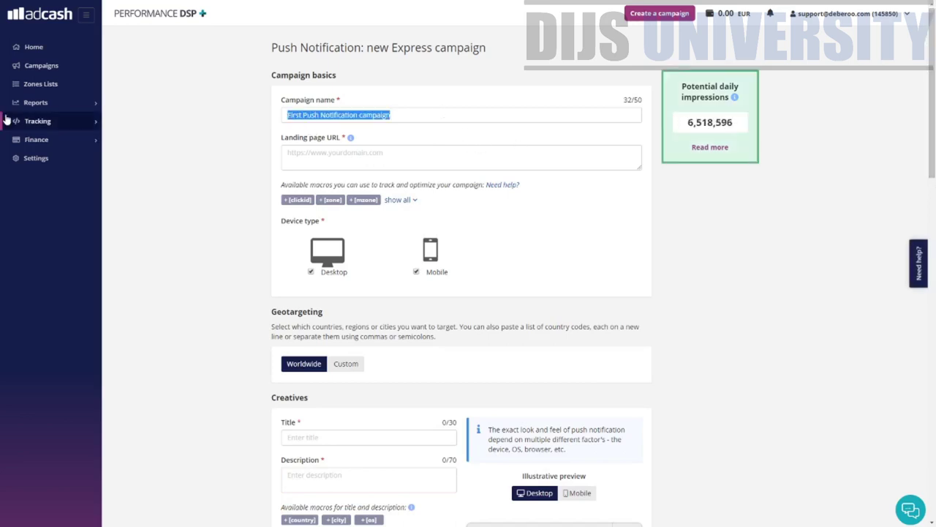
{"action": "type", "text": "Test E"}
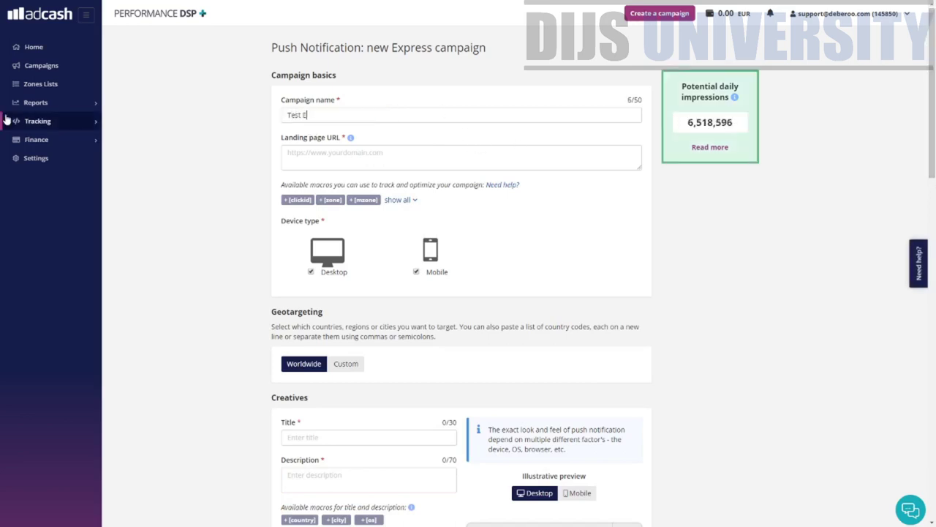
{"action": "type", "text": "xpress 1"}
{"action": "left_click_drag", "start_coordinate": [381, 140], "coordinate": [277, 143]}
{"action": "left_click", "coordinate": [389, 141]}
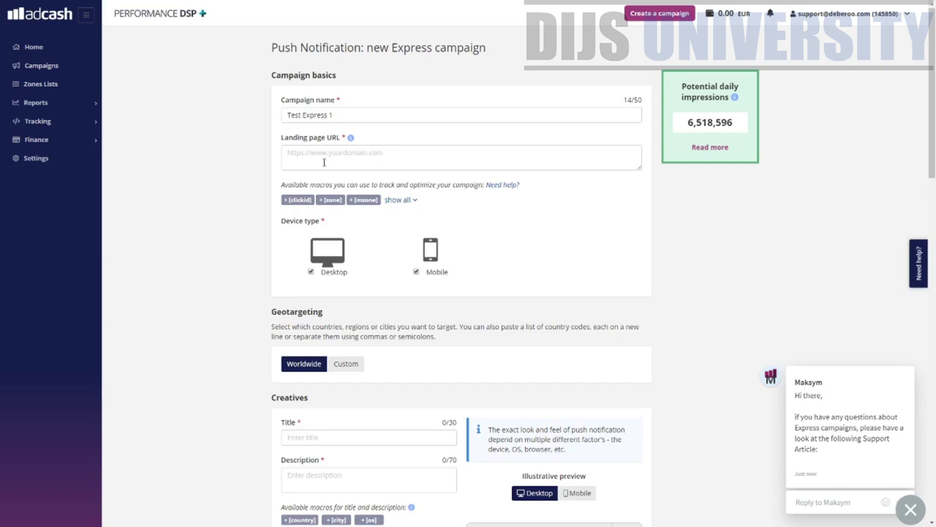
{"action": "type", "text": "https://46919-k-ge-l7rdmzkrj5eu9ze.hop.clickbank.net/"}
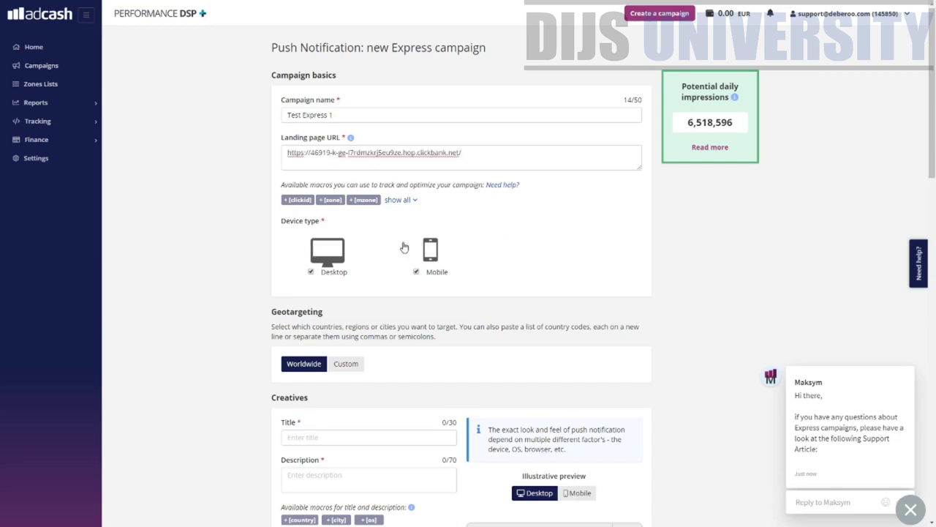
- Uncheck and recheck Desktop so both Desktop and Mobile stay targeted
{"action": "left_click", "coordinate": [310, 272]}
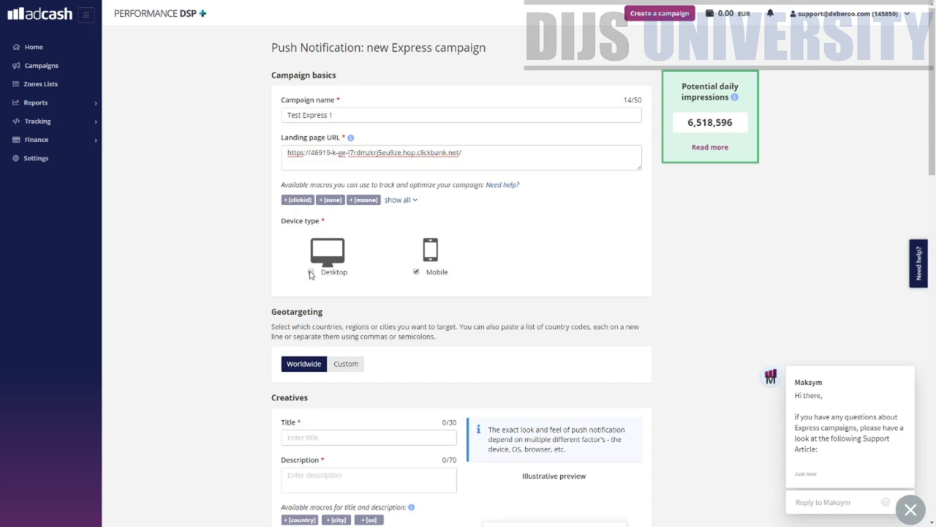
{"action": "scroll", "coordinate": [391, 291], "scroll_direction": "down", "scroll_amount": 2}
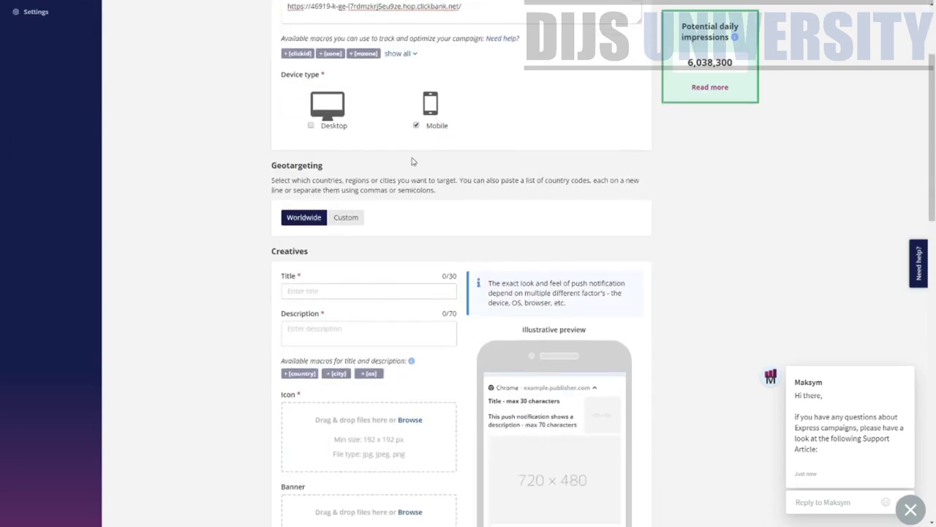
{"action": "scroll", "coordinate": [570, 330], "scroll_direction": "down", "scroll_amount": 2}
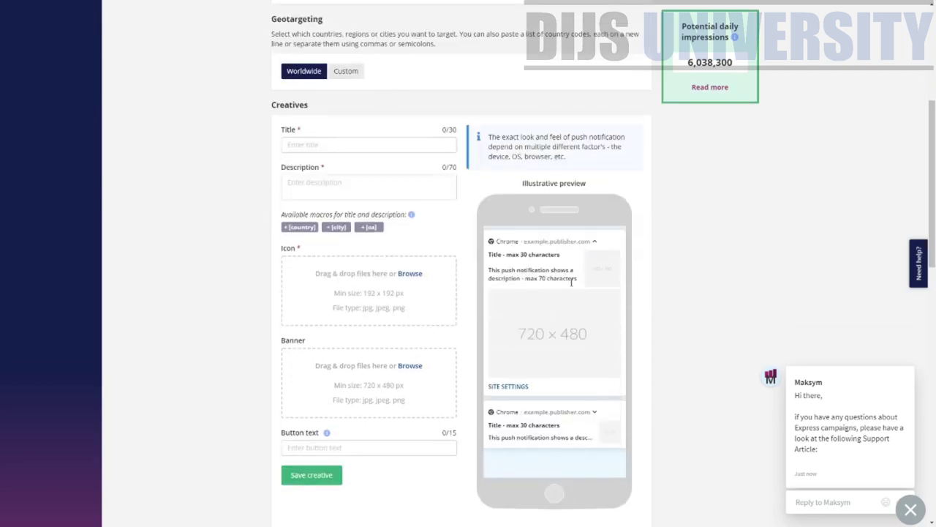
{"action": "scroll", "coordinate": [569, 215], "scroll_direction": "up", "scroll_amount": 1}
{"action": "left_click", "coordinate": [310, 77]}
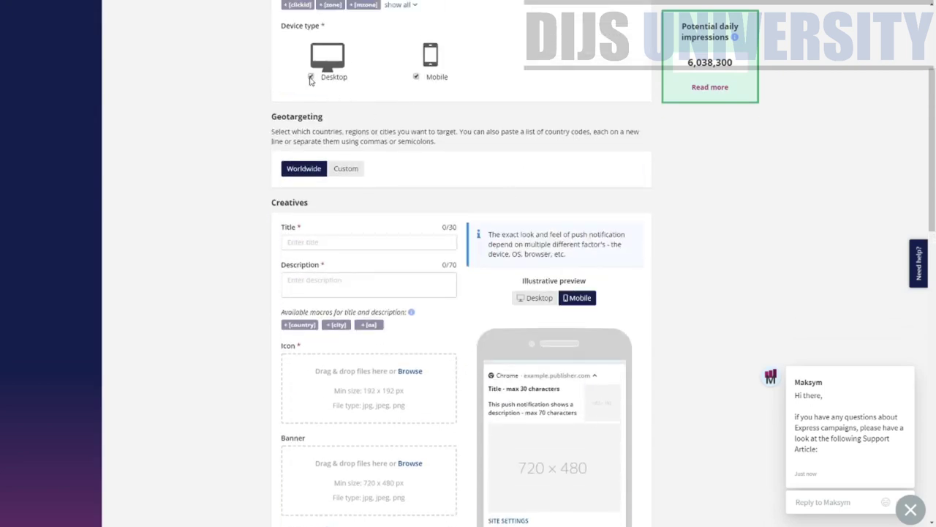
{"action": "scroll", "coordinate": [606, 314], "scroll_direction": "down", "scroll_amount": 1}
{"action": "scroll", "coordinate": [421, 163], "scroll_direction": "up", "scroll_amount": 1}
{"action": "left_click_drag", "start_coordinate": [279, 115], "coordinate": [610, 115]}
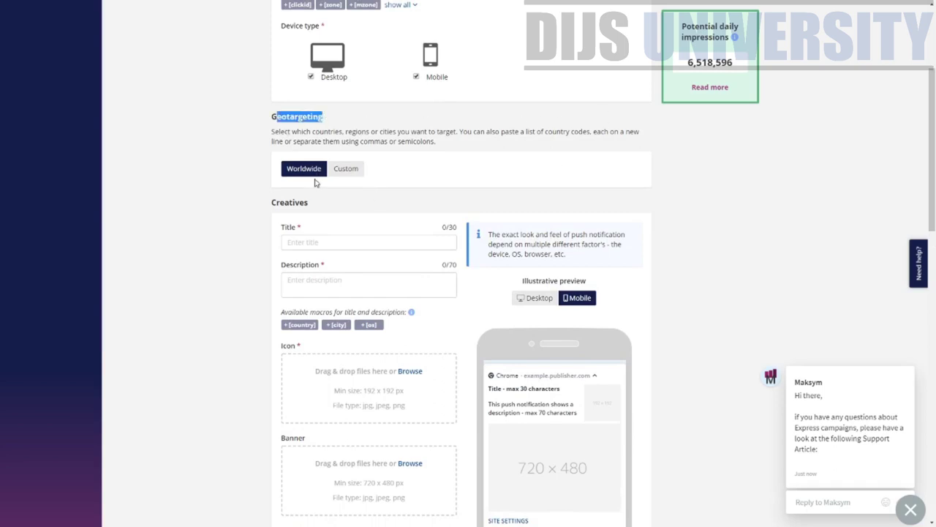
- Set Geotargeting to Custom with Malaysia (MY) as the only country
{"action": "left_click", "coordinate": [336, 170]}
{"action": "left_click", "coordinate": [362, 210]}
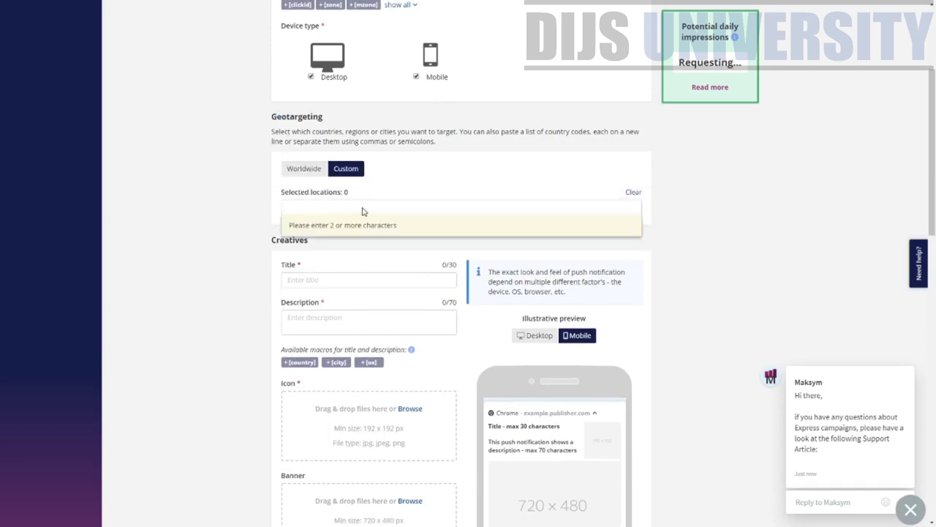
{"action": "type", "text": "Malaysia"}
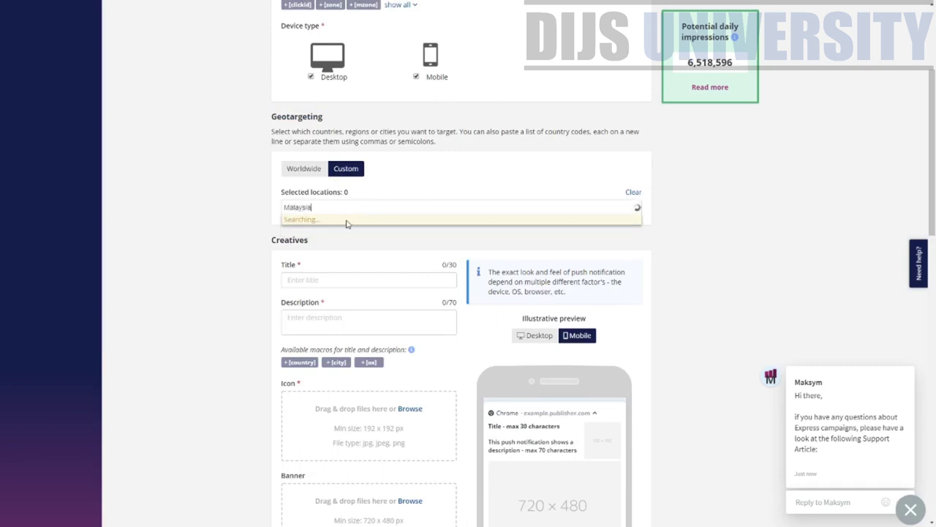
{"action": "left_click", "coordinate": [344, 223]}
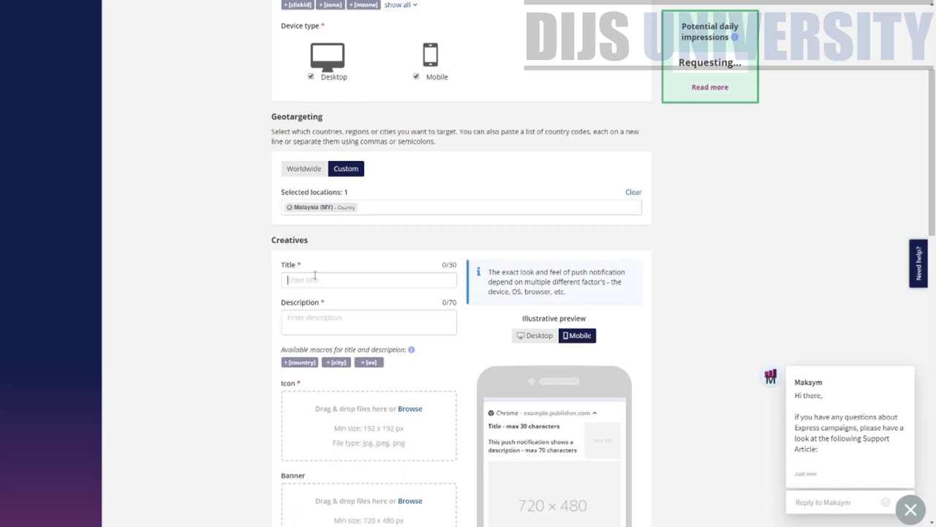
{"action": "scroll", "coordinate": [402, 314], "scroll_direction": "down", "scroll_amount": 5}
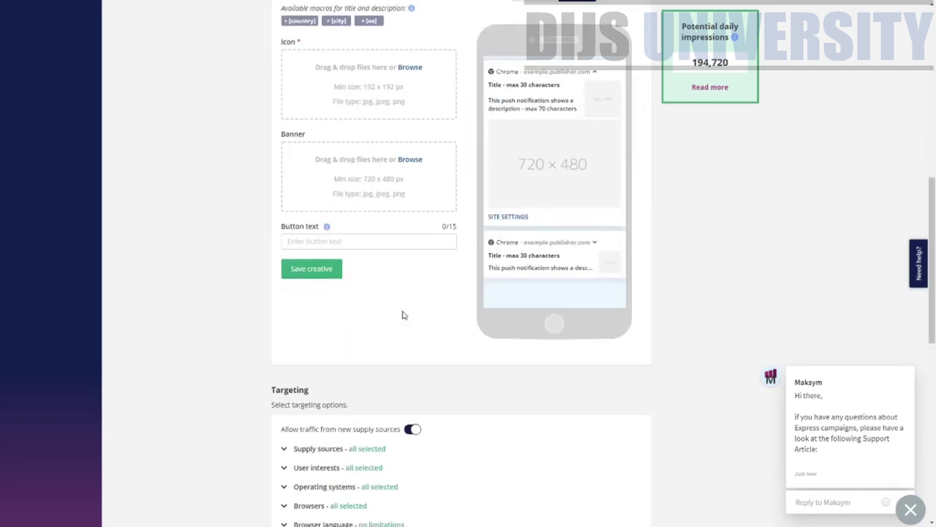
{"action": "scroll", "coordinate": [402, 314], "scroll_direction": "up", "scroll_amount": 4}
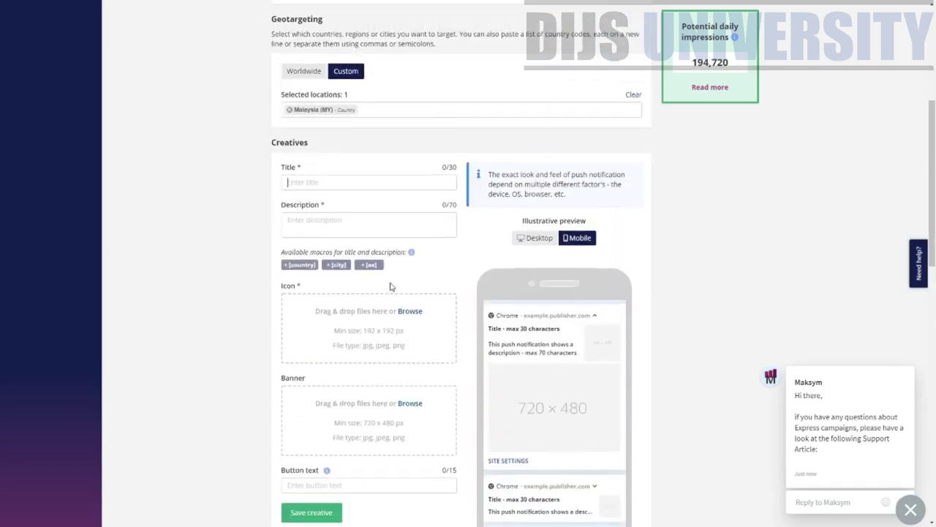
{"action": "type", "text": "Test"}
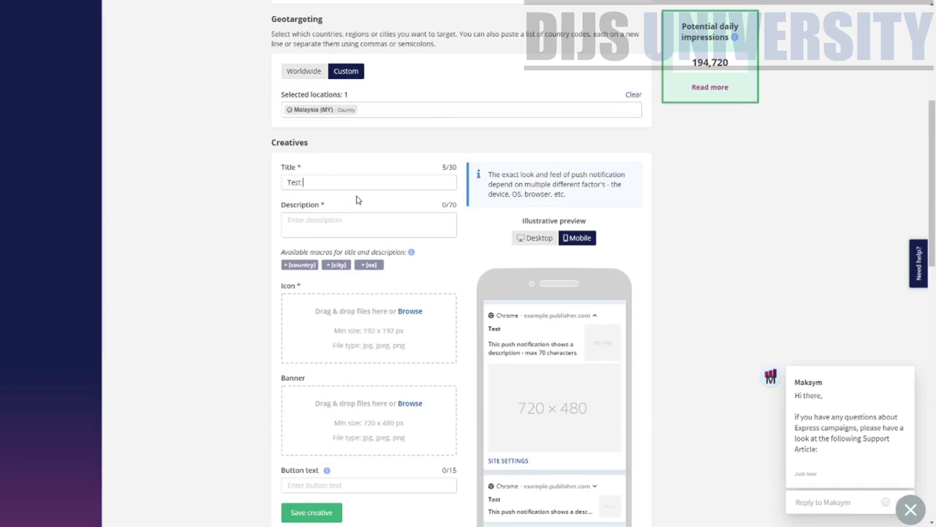
{"action": "type", "text": "Tets "}
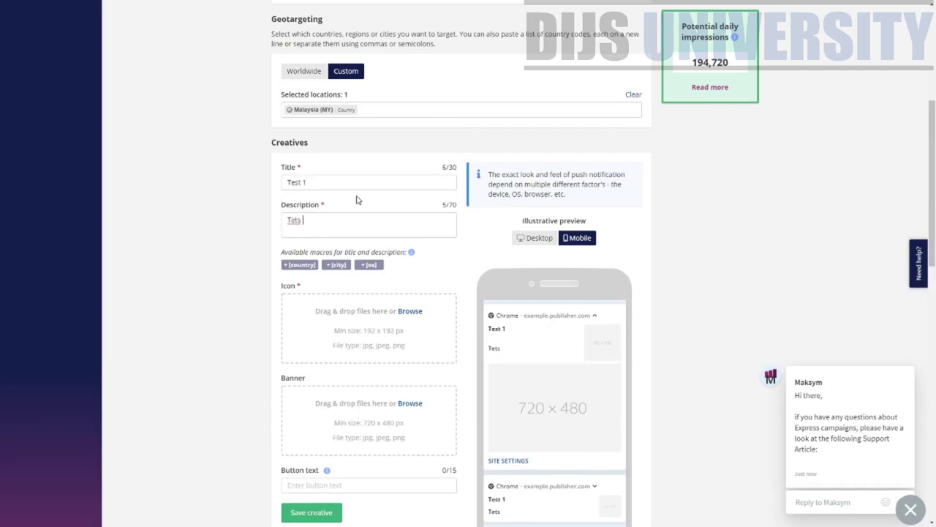
{"action": "type", "text": "12345678"}
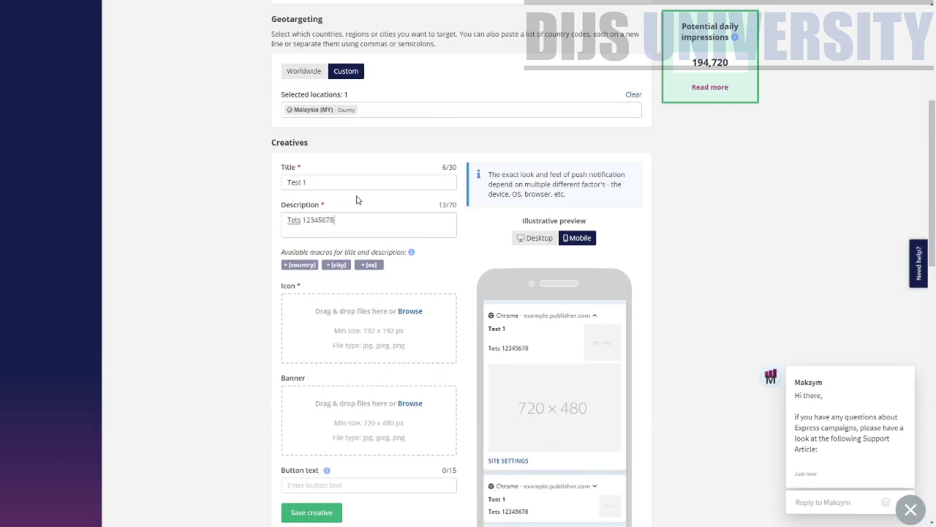
{"action": "type", "text": "910"}
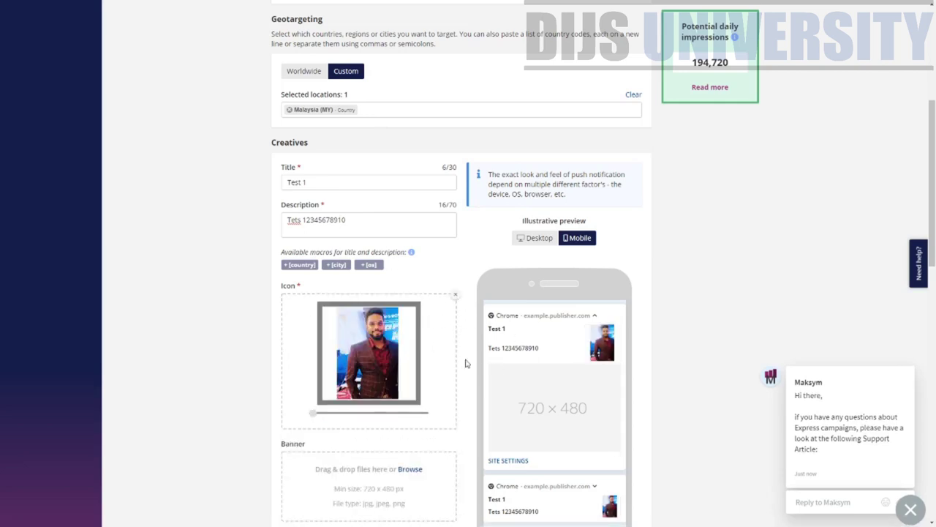
- Add the banner image and toggle the preview between desktop and mobile
{"action": "scroll", "coordinate": [464, 359], "scroll_direction": "down", "scroll_amount": 2}
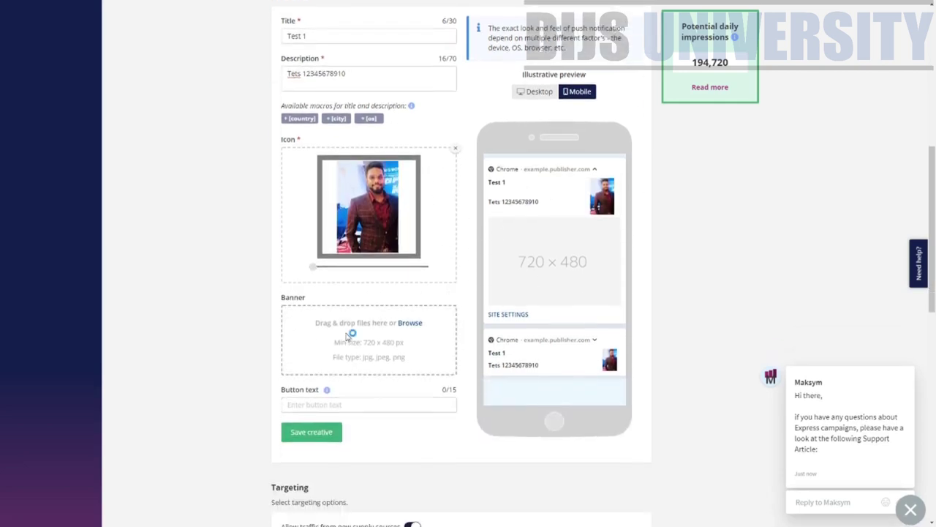
{"action": "left_click", "coordinate": [351, 329]}
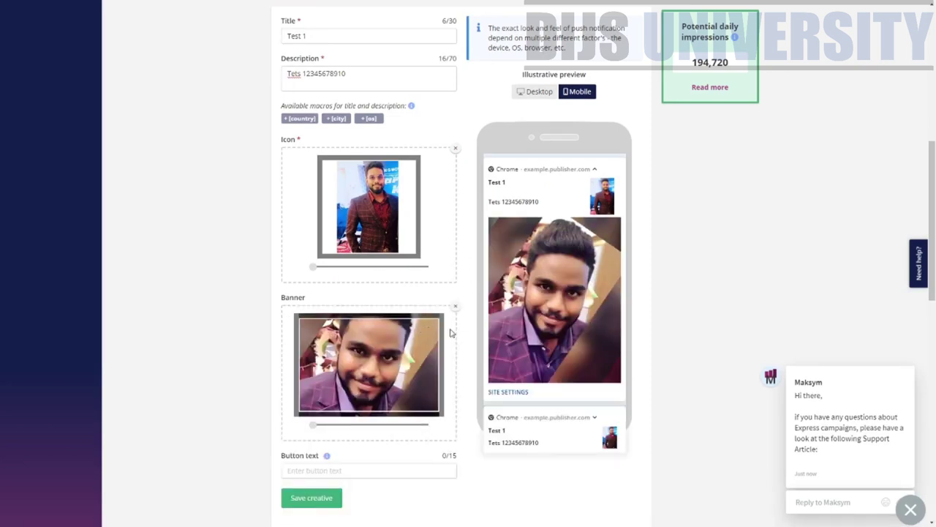
{"action": "left_click", "coordinate": [533, 99]}
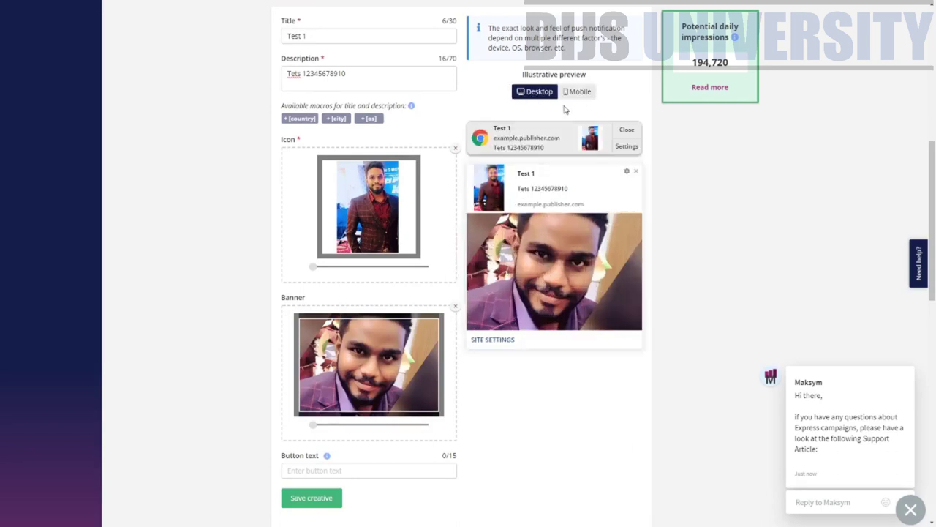
{"action": "left_click", "coordinate": [571, 94]}
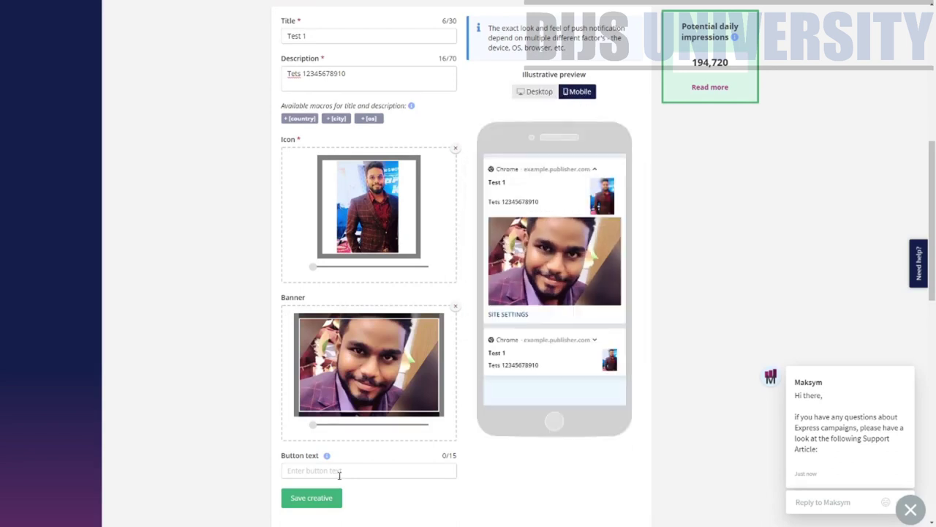
{"action": "scroll", "coordinate": [336, 473], "scroll_direction": "down", "scroll_amount": 2}
- Set the notification's button text to 'Enter Now'
{"action": "mouse_move", "coordinate": [329, 313]}
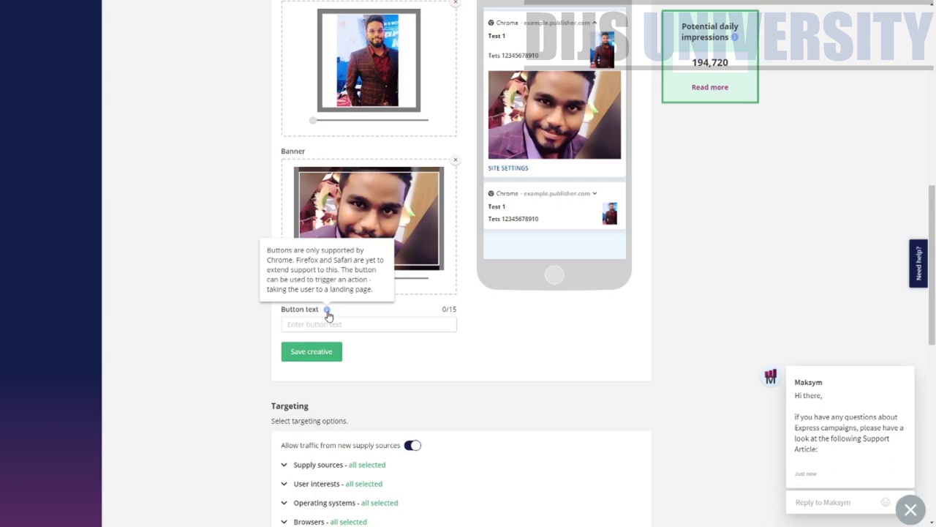
{"action": "left_click", "coordinate": [329, 323]}
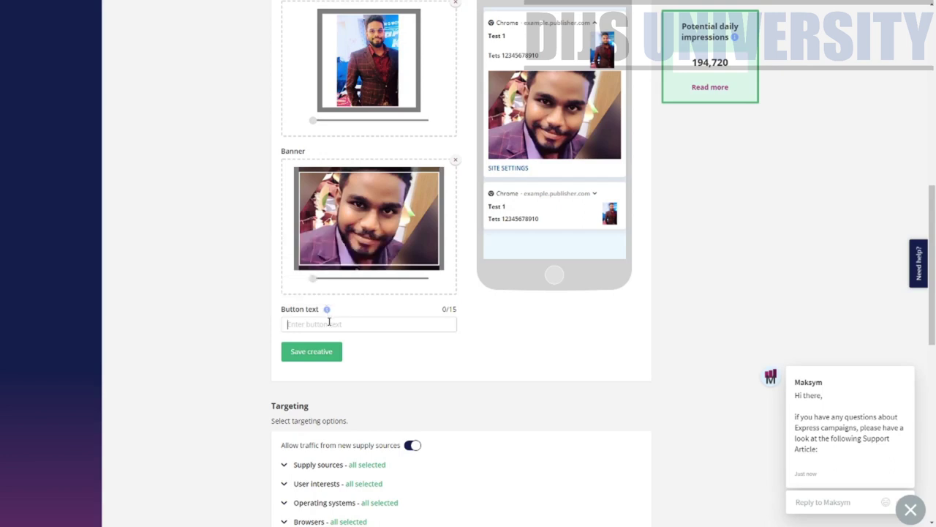
{"action": "type", "text": "Enter Noi"}
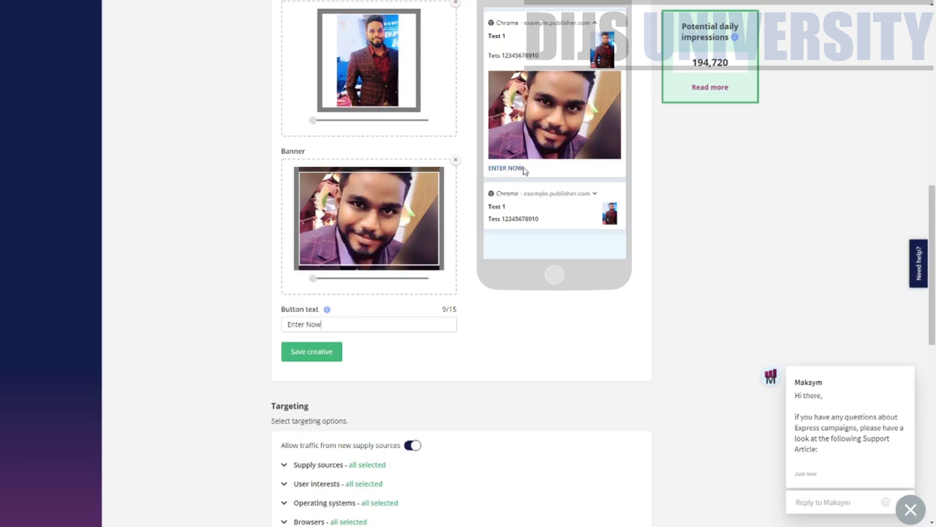
{"action": "left_click_drag", "start_coordinate": [524, 169], "coordinate": [494, 167]}
{"action": "scroll", "coordinate": [508, 170], "scroll_direction": "up", "scroll_amount": 1}
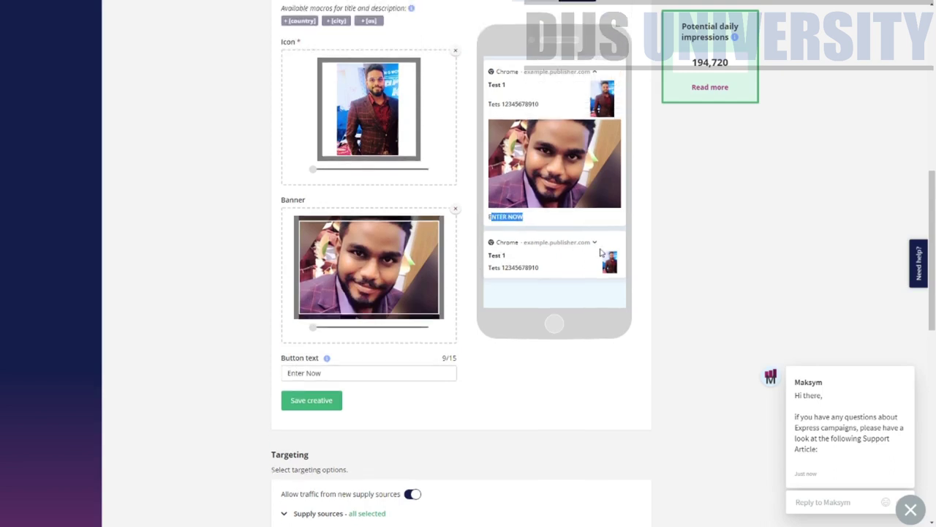
{"action": "left_click_drag", "start_coordinate": [933, 220], "coordinate": [933, 263]}
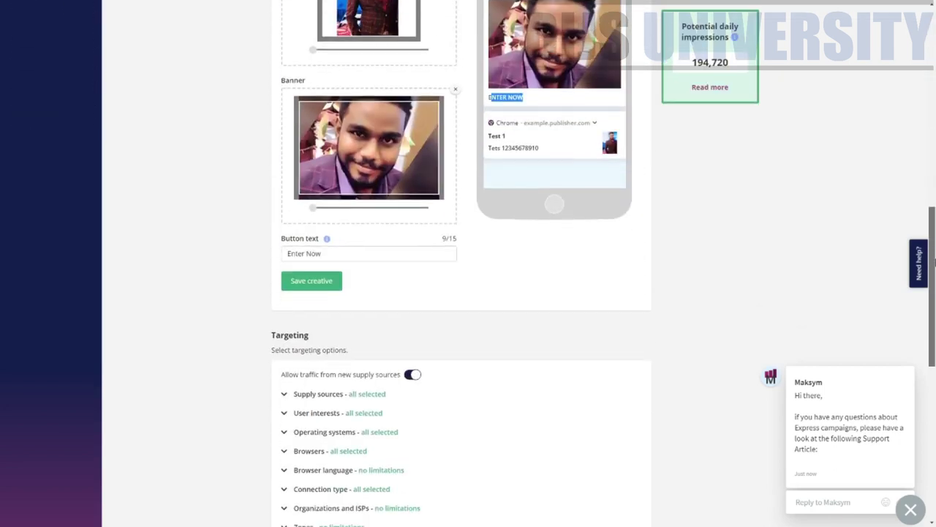
{"action": "left_click_drag", "start_coordinate": [451, 239], "coordinate": [314, 243]}
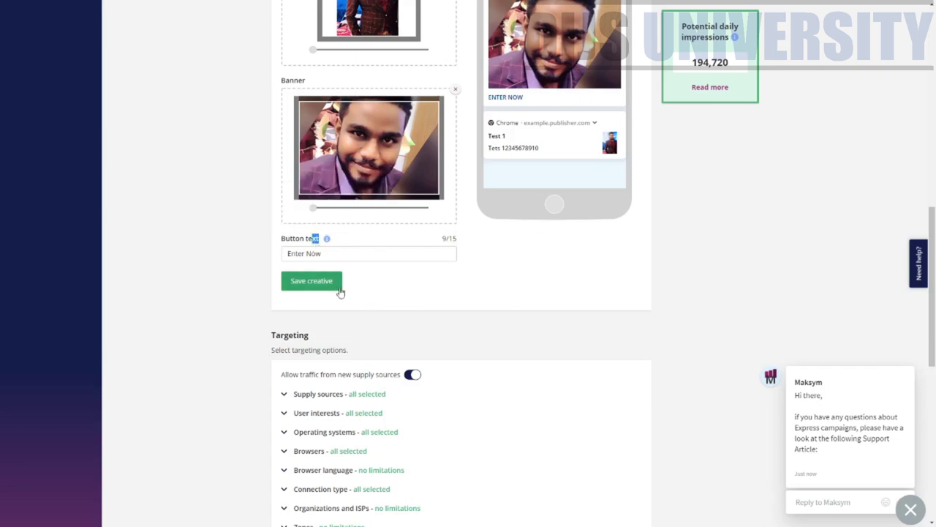
{"action": "scroll", "coordinate": [341, 293], "scroll_direction": "down", "scroll_amount": 3}
{"action": "scroll", "coordinate": [328, 162], "scroll_direction": "up", "scroll_amount": 1}
- Save the finished push creative
{"action": "left_click", "coordinate": [326, 141]}
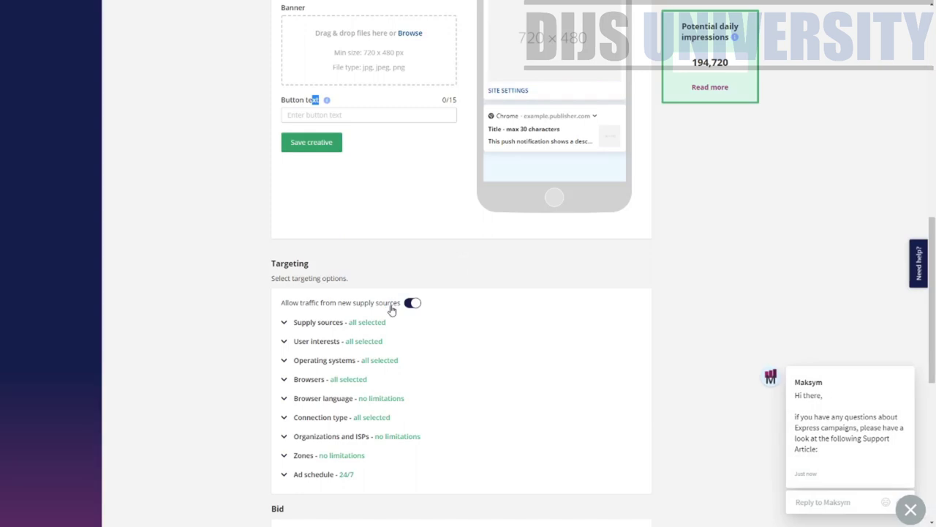
{"action": "scroll", "coordinate": [388, 307], "scroll_direction": "up", "scroll_amount": 4}
{"action": "scroll", "coordinate": [399, 300], "scroll_direction": "up", "scroll_amount": 1}
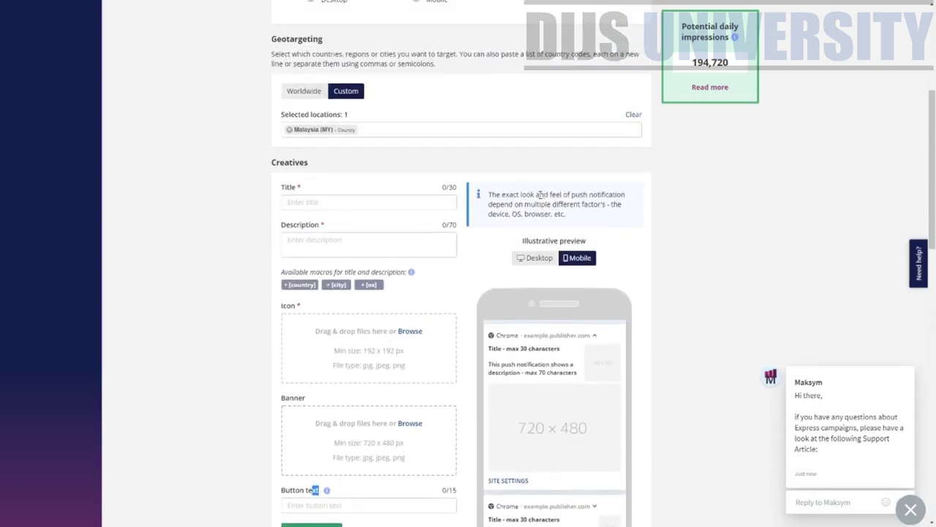
{"action": "scroll", "coordinate": [442, 168], "scroll_direction": "up", "scroll_amount": 1}
{"action": "scroll", "coordinate": [430, 179], "scroll_direction": "down", "scroll_amount": 6}
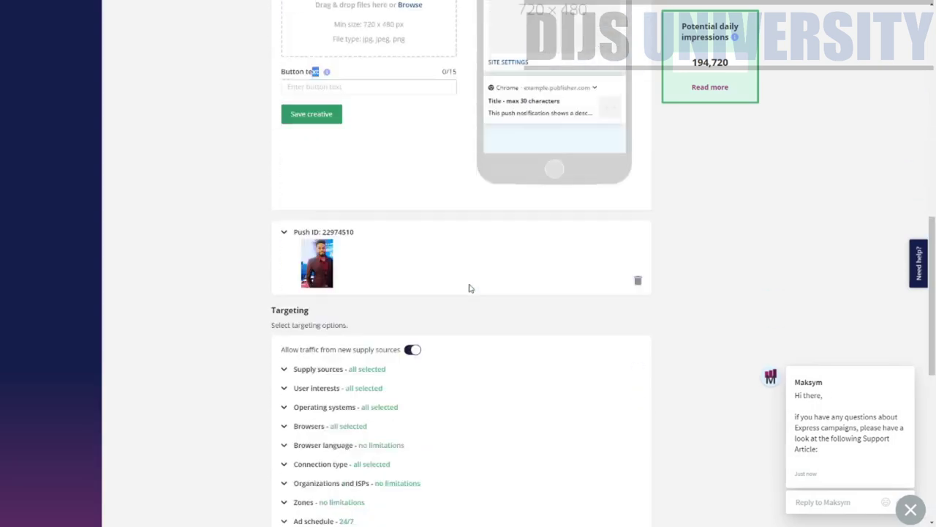
{"action": "scroll", "coordinate": [393, 272], "scroll_direction": "up", "scroll_amount": 1}
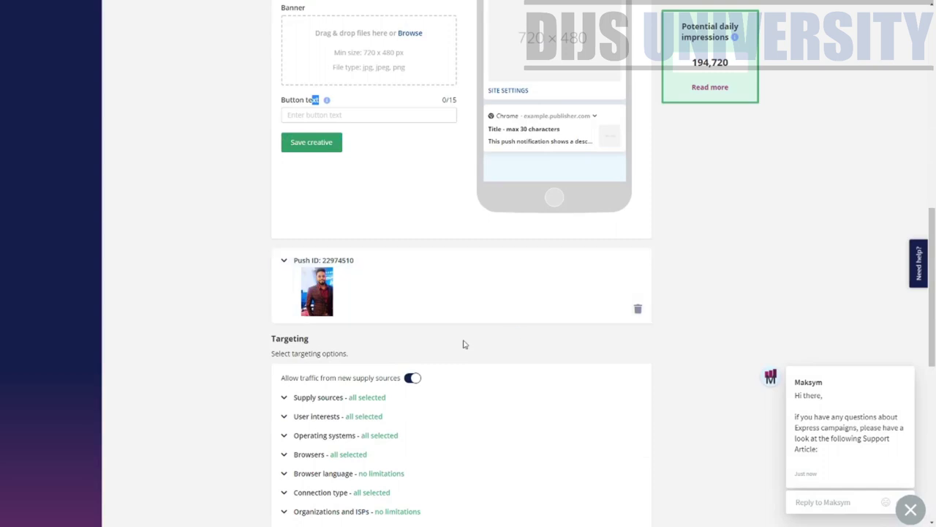
{"action": "scroll", "coordinate": [433, 332], "scroll_direction": "down", "scroll_amount": 4}
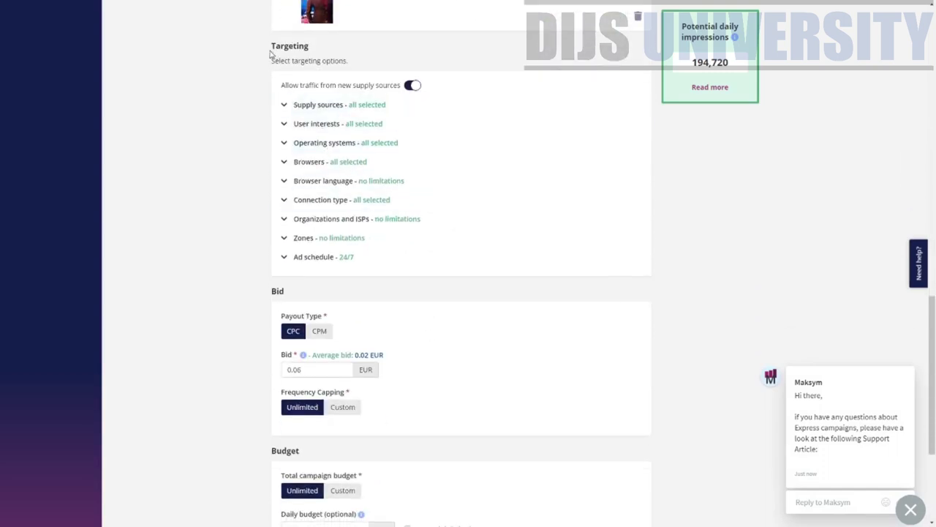
- Review the supply sources and user interests lists, leaving all selected
{"action": "left_click", "coordinate": [285, 107]}
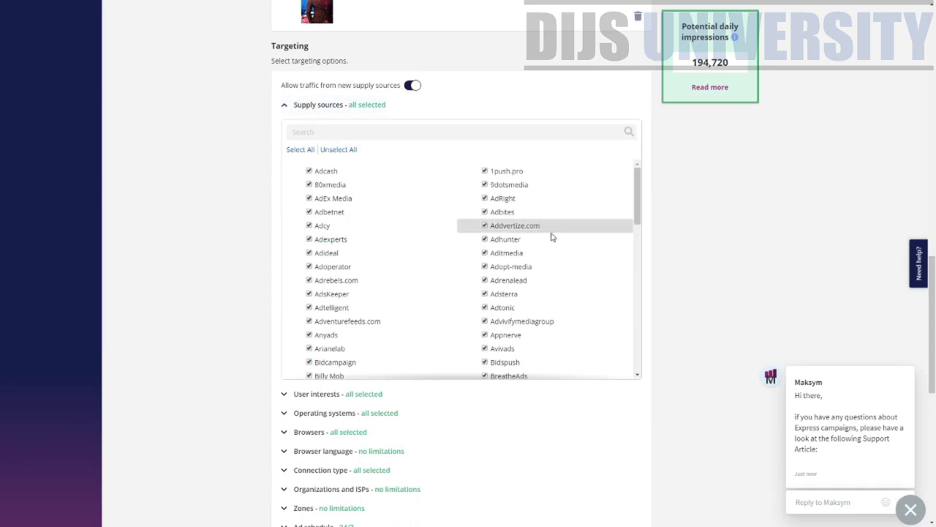
{"action": "scroll", "coordinate": [552, 236], "scroll_direction": "down", "scroll_amount": 10}
{"action": "left_click", "coordinate": [288, 67]}
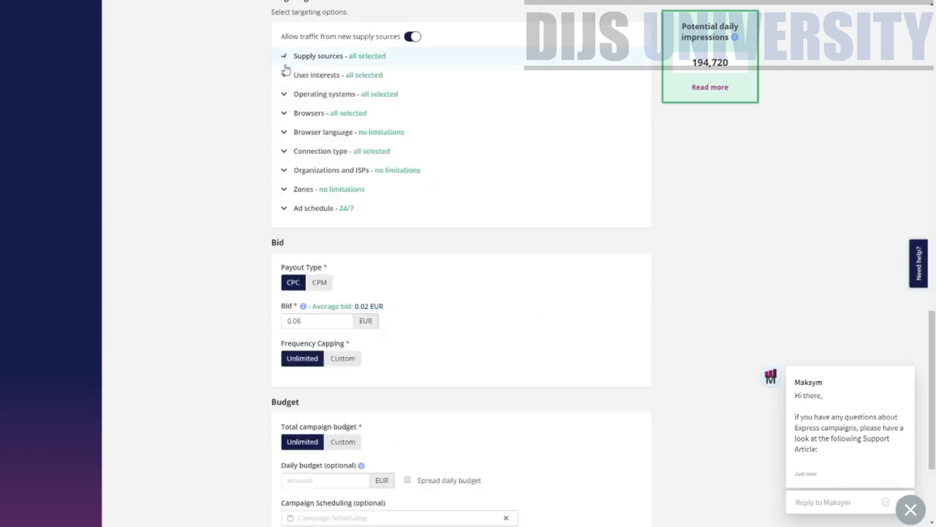
{"action": "left_click", "coordinate": [286, 75]}
{"action": "scroll", "coordinate": [512, 249], "scroll_direction": "down", "scroll_amount": 2}
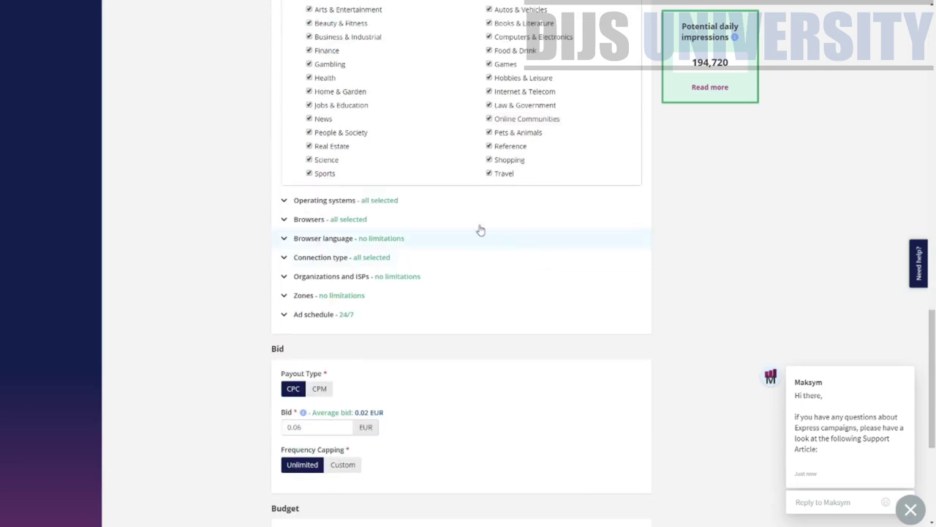
{"action": "scroll", "coordinate": [456, 219], "scroll_direction": "up", "scroll_amount": 3}
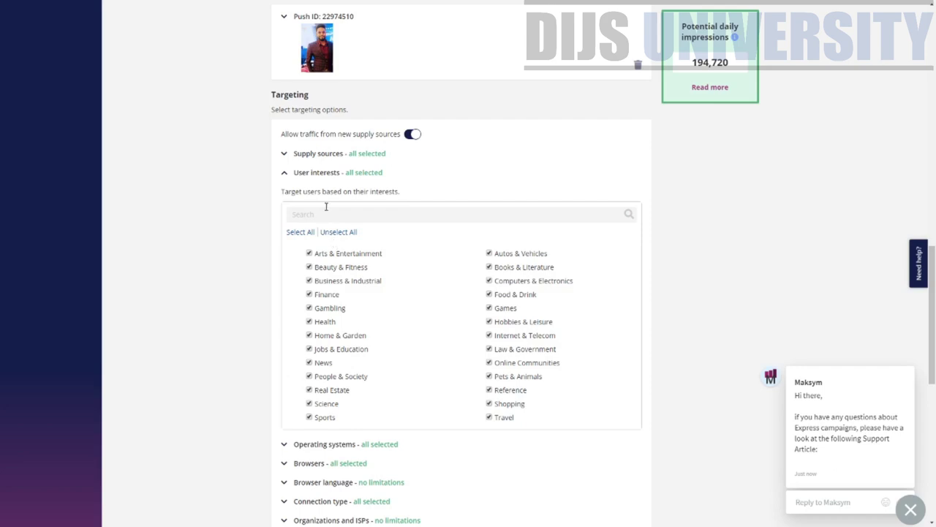
{"action": "left_click", "coordinate": [284, 173]}
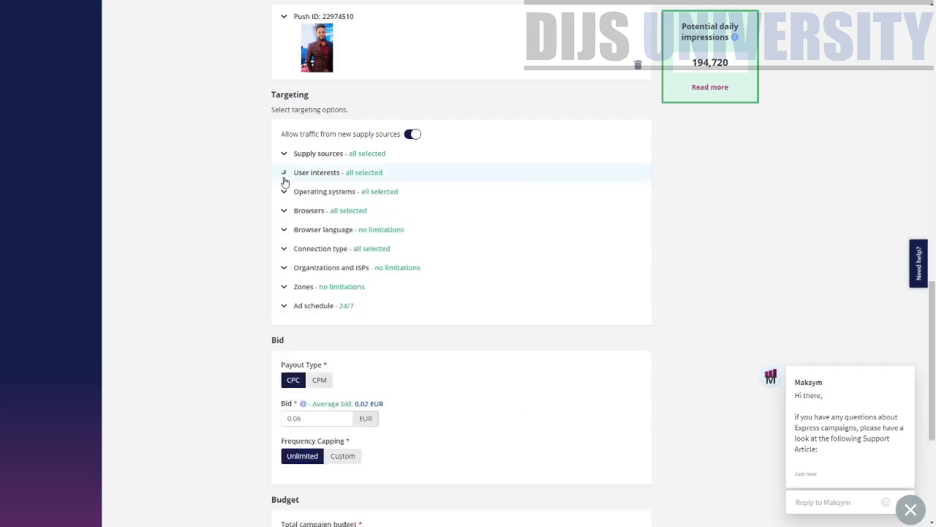
- Review the Operating systems, Browsers and Browser language options
{"action": "left_click", "coordinate": [283, 192]}
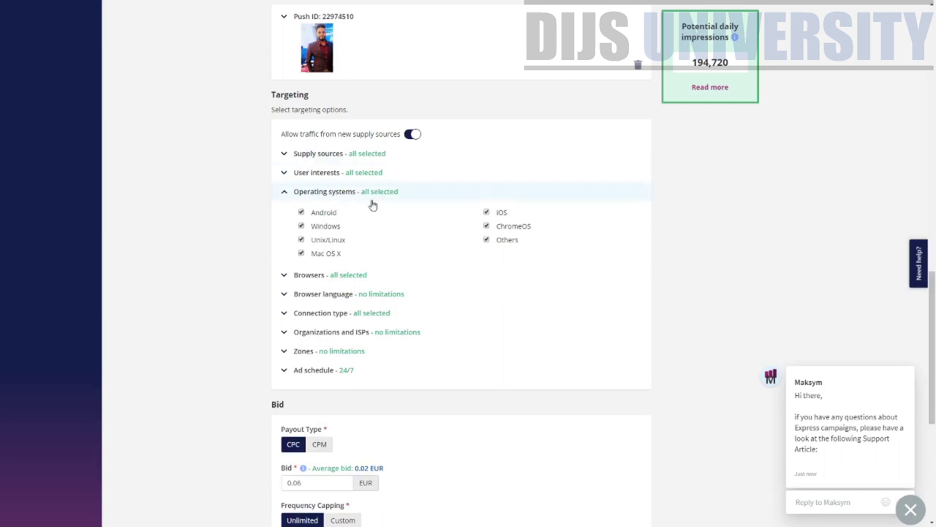
{"action": "left_click", "coordinate": [285, 195]}
{"action": "left_click", "coordinate": [286, 212]}
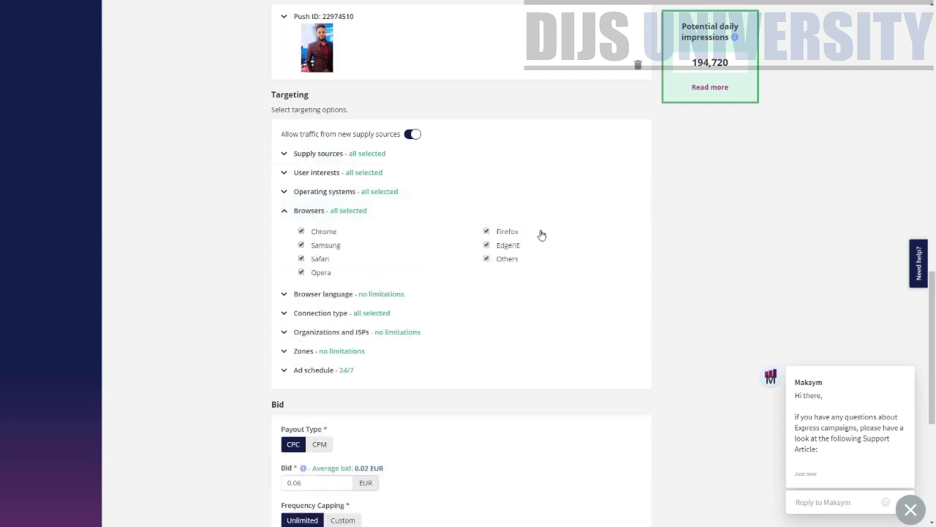
{"action": "left_click", "coordinate": [285, 211]}
{"action": "left_click", "coordinate": [288, 232]}
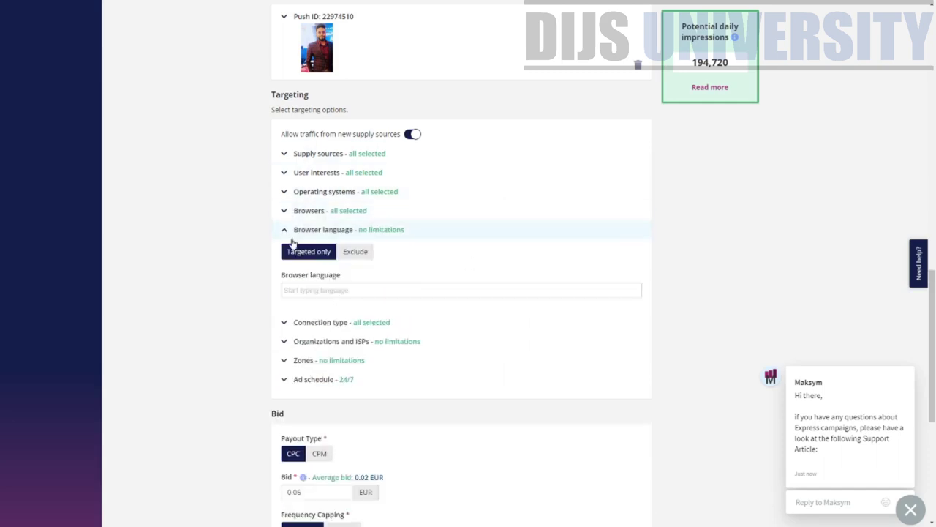
- Review Connection type, Organizations and ISPs, Zones and the 24/7 Ad schedule
{"action": "left_click", "coordinate": [289, 325]}
{"action": "scroll", "coordinate": [344, 347], "scroll_direction": "down", "scroll_amount": 1}
{"action": "left_click", "coordinate": [287, 256]}
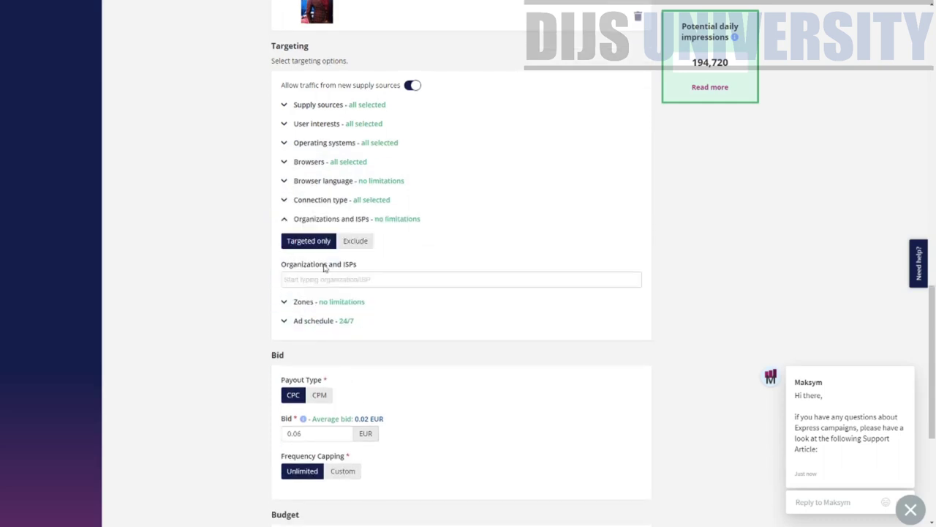
{"action": "scroll", "coordinate": [308, 300], "scroll_direction": "down", "scroll_amount": 1}
{"action": "left_click", "coordinate": [285, 252]}
{"action": "left_click", "coordinate": [290, 279]}
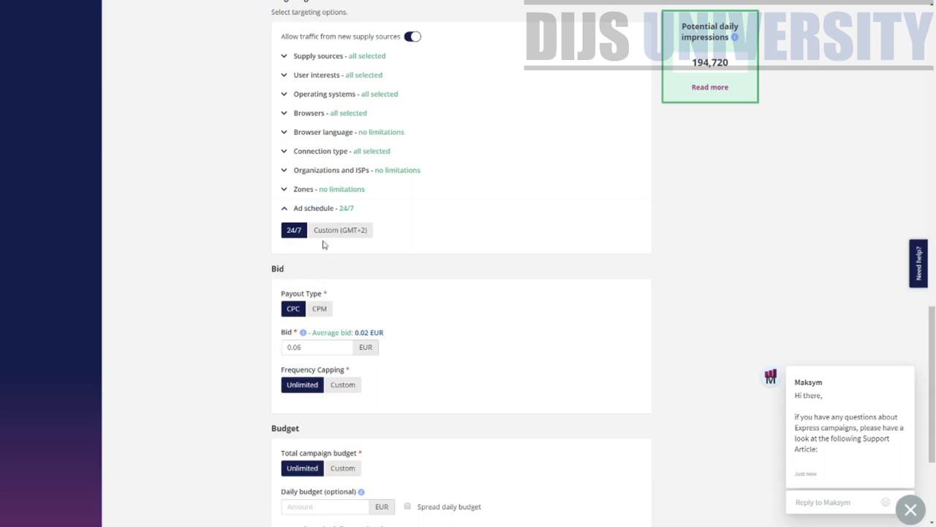
{"action": "left_click", "coordinate": [322, 190]}
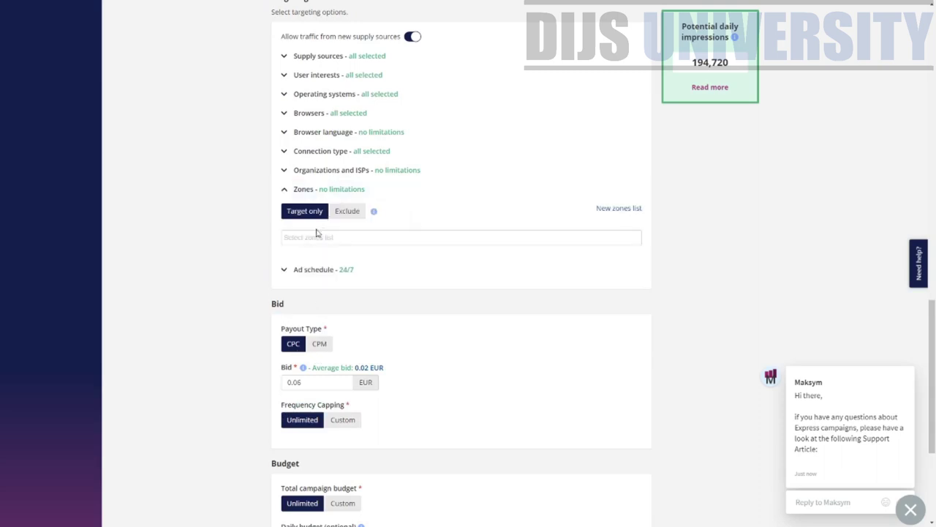
{"action": "left_click", "coordinate": [303, 271]}
{"action": "scroll", "coordinate": [371, 329], "scroll_direction": "down", "scroll_amount": 3}
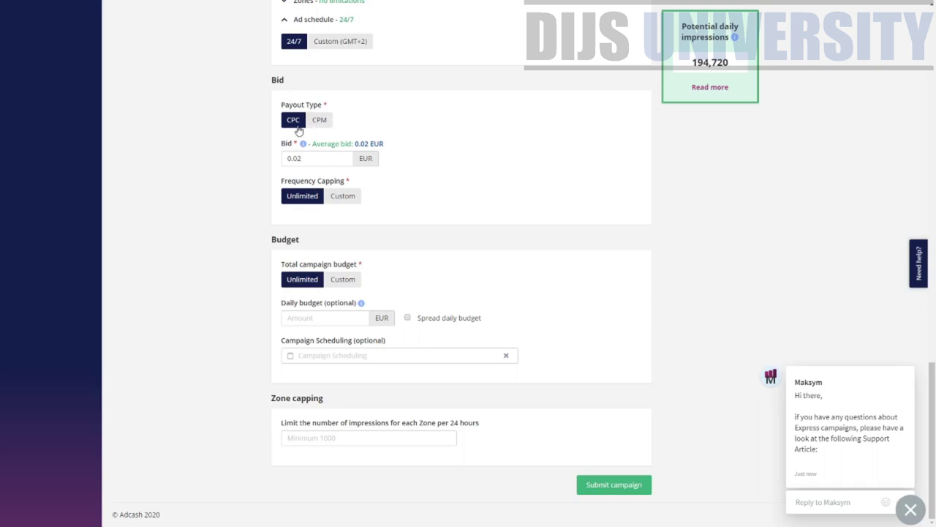
- Keep CPC as the payout type and switch Frequency Capping to Custom
{"action": "left_click", "coordinate": [327, 128]}
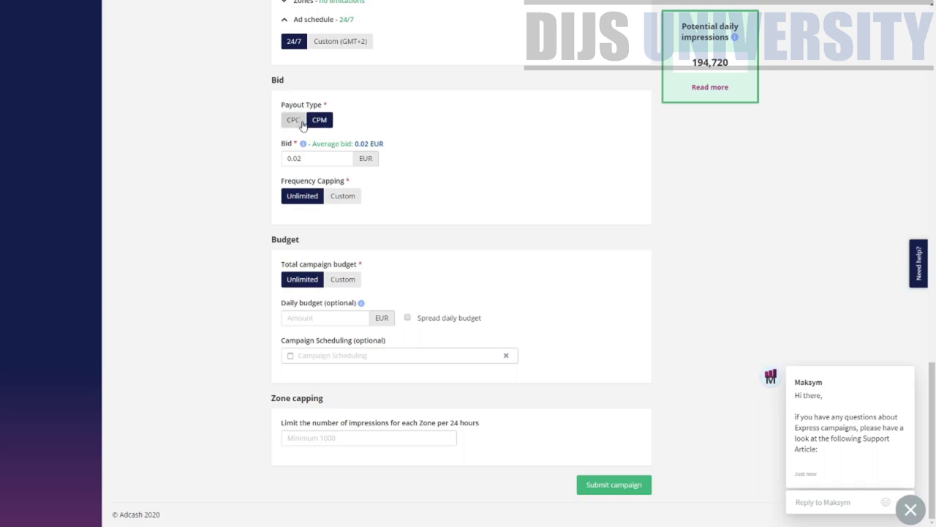
{"action": "left_click", "coordinate": [297, 123]}
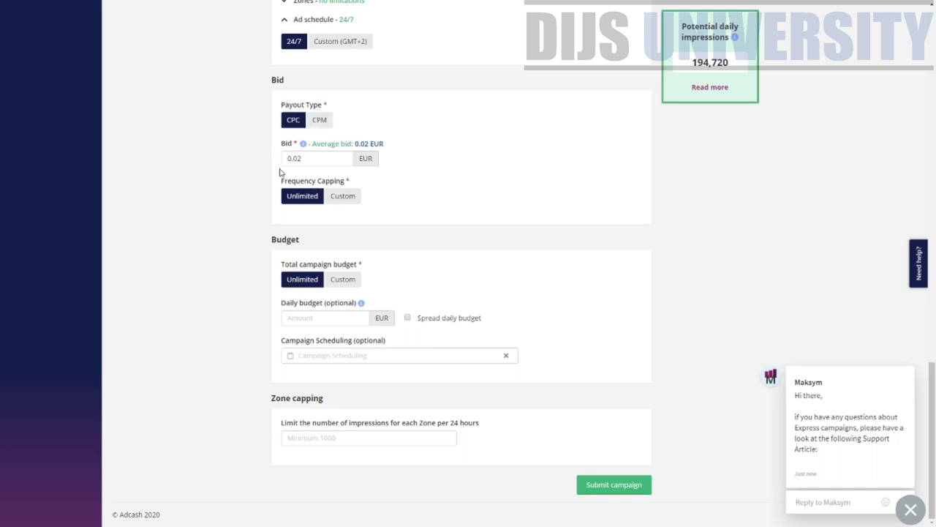
{"action": "left_click", "coordinate": [333, 198]}
{"action": "left_click_drag", "start_coordinate": [291, 181], "coordinate": [348, 183]}
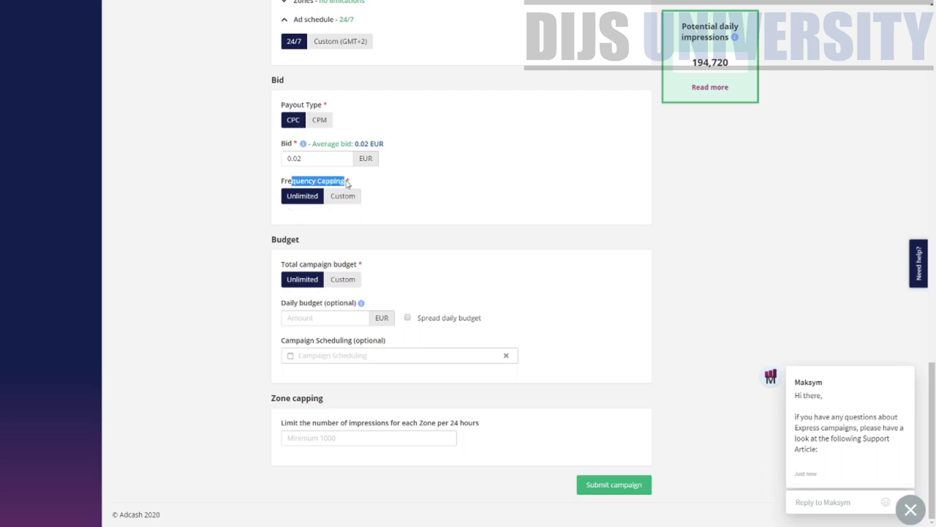
{"action": "left_click", "coordinate": [332, 199]}
- Cap frequency at 3 clicks every 24 hours
{"action": "left_click", "coordinate": [331, 223]}
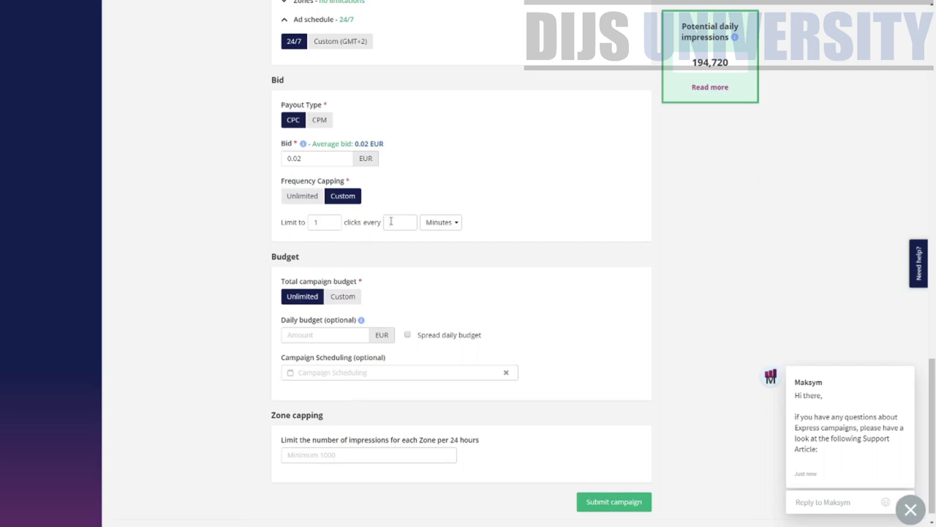
{"action": "left_click", "coordinate": [338, 221]}
{"action": "left_click_drag", "start_coordinate": [392, 219], "coordinate": [351, 221]}
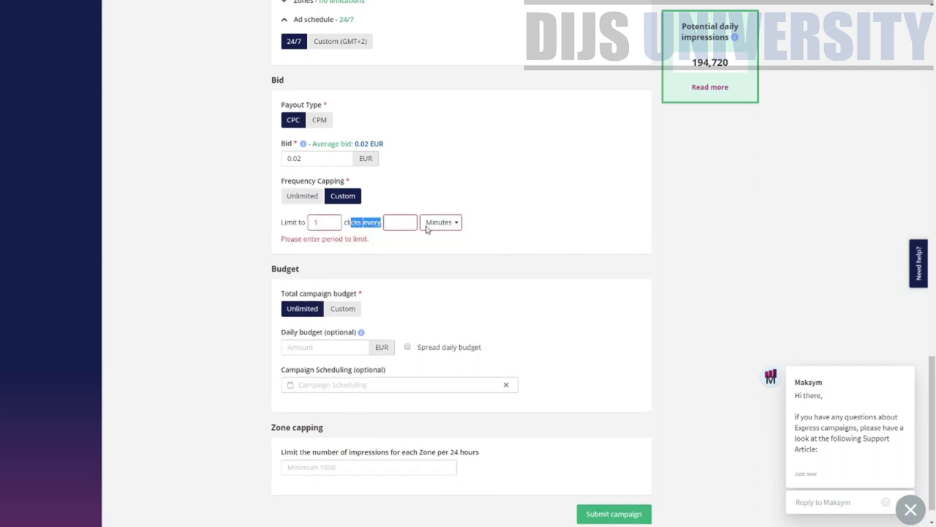
{"action": "left_click", "coordinate": [331, 224]}
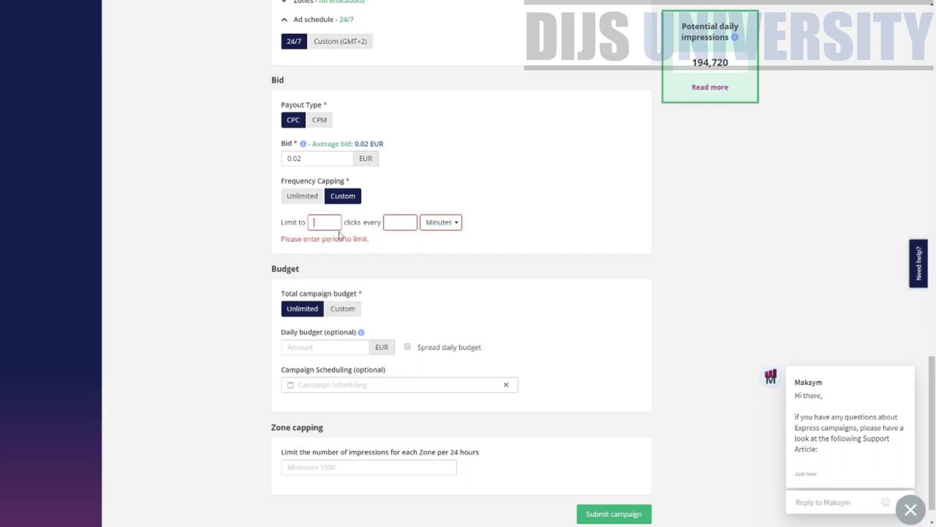
{"action": "type", "text": "3"}
{"action": "left_click", "coordinate": [411, 221]}
{"action": "type", "text": "24"}
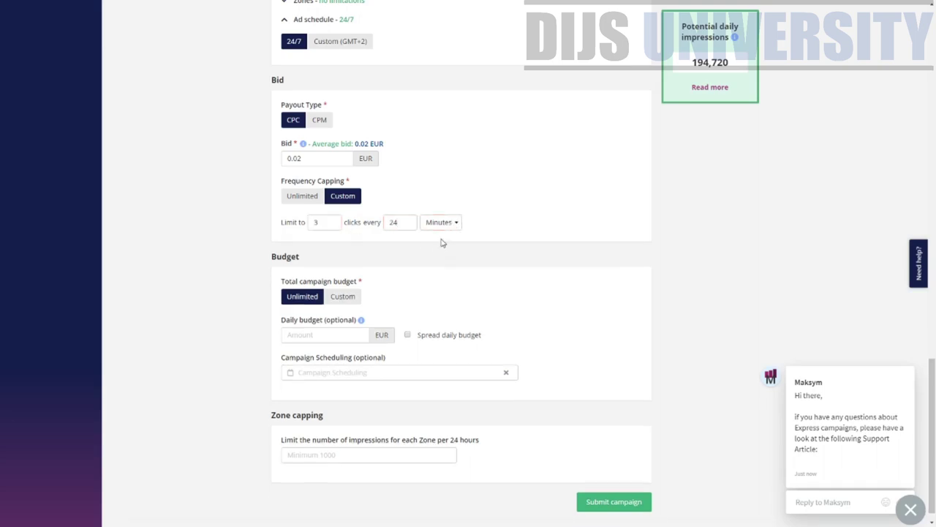
{"action": "left_click", "coordinate": [446, 248]}
- Set a custom 100 EUR total budget and a 10 EUR daily budget
{"action": "scroll", "coordinate": [270, 254], "scroll_direction": "down", "scroll_amount": 1}
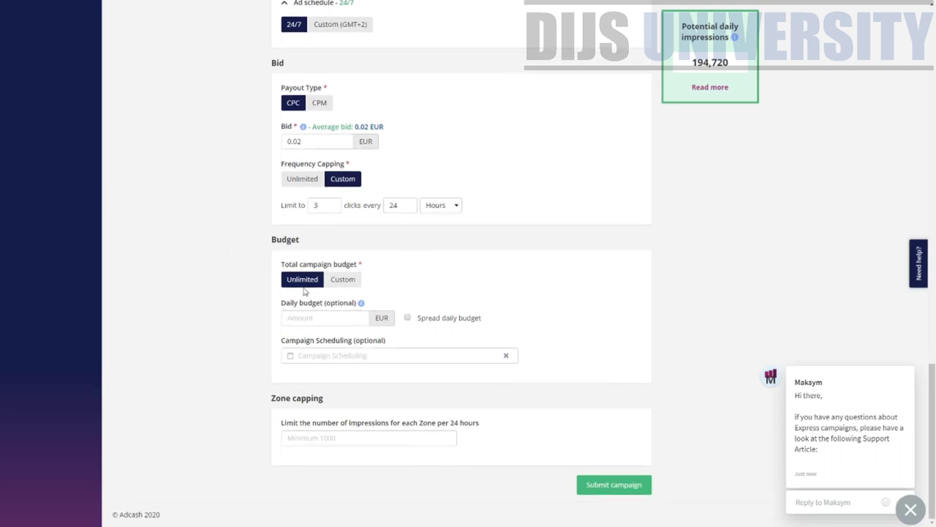
{"action": "left_click", "coordinate": [343, 285]}
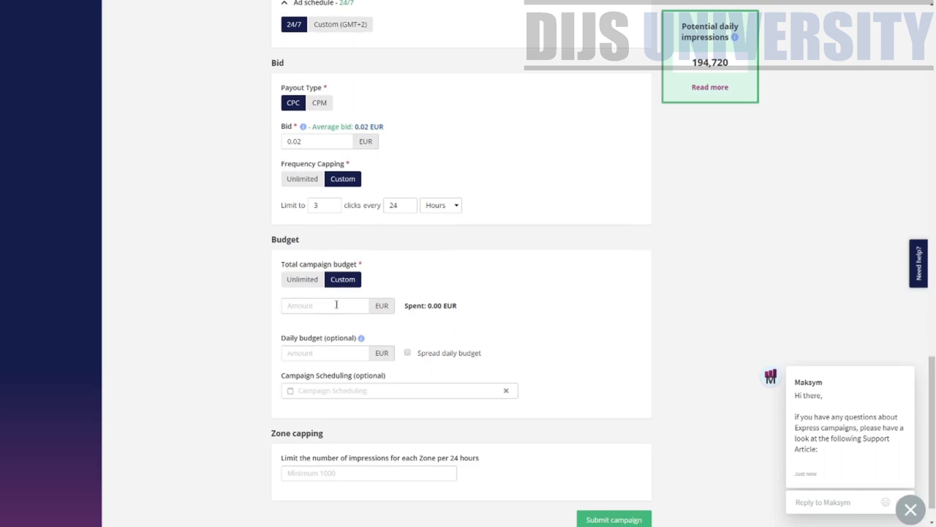
{"action": "type", "text": "100"}
{"action": "left_click", "coordinate": [332, 351]}
{"action": "type", "text": "10"}
{"action": "scroll", "coordinate": [450, 375], "scroll_direction": "down", "scroll_amount": 1}
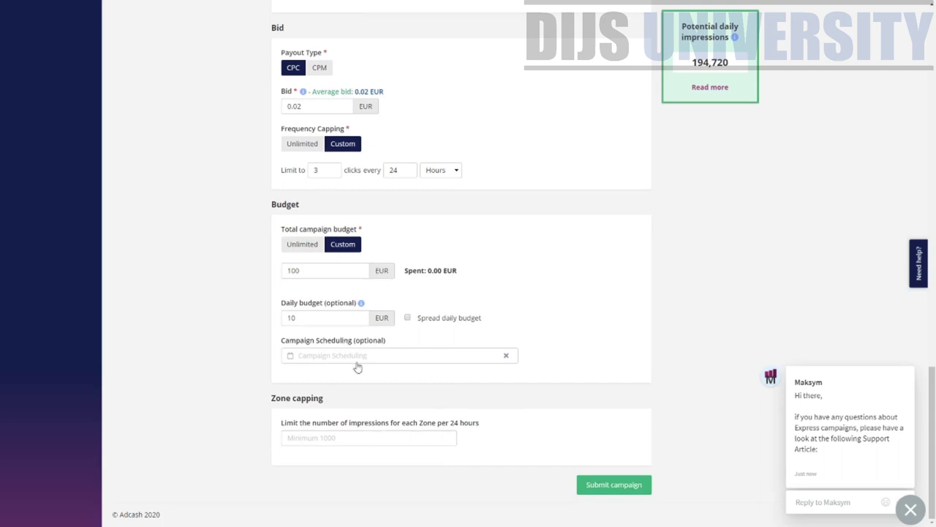
{"action": "left_click", "coordinate": [357, 367]}
{"action": "left_click", "coordinate": [384, 360]}
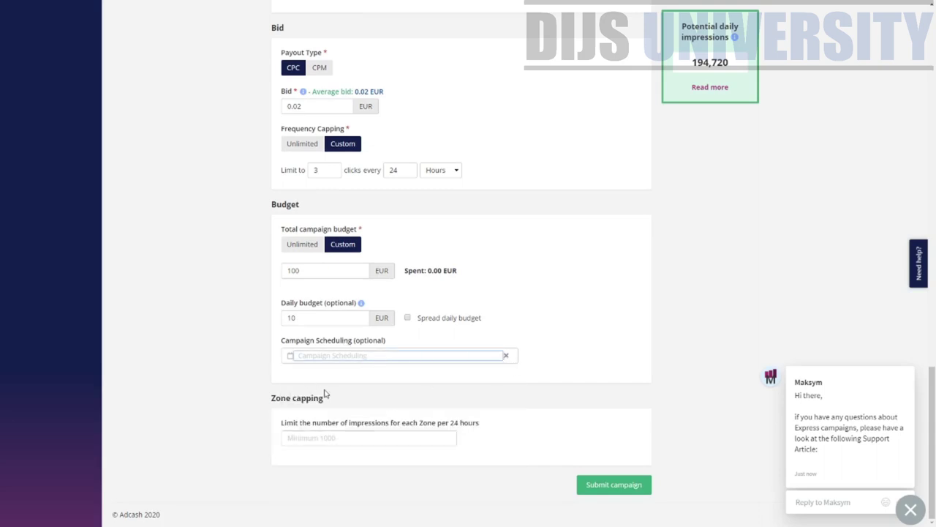
{"action": "left_click_drag", "start_coordinate": [324, 399], "coordinate": [466, 432]}
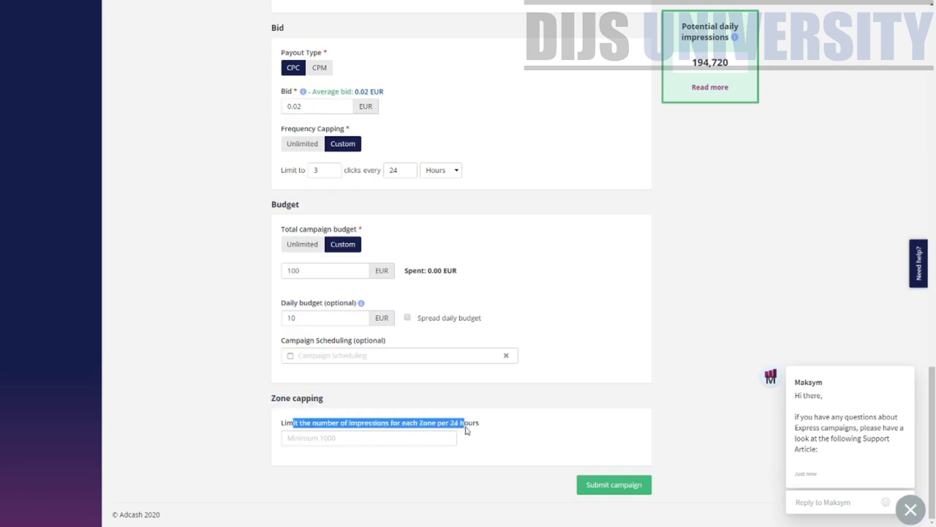
- Set Zone capping to 1000 impressions per zone every 24 hours
{"action": "left_click", "coordinate": [421, 443]}
{"action": "type", "text": "1000"}
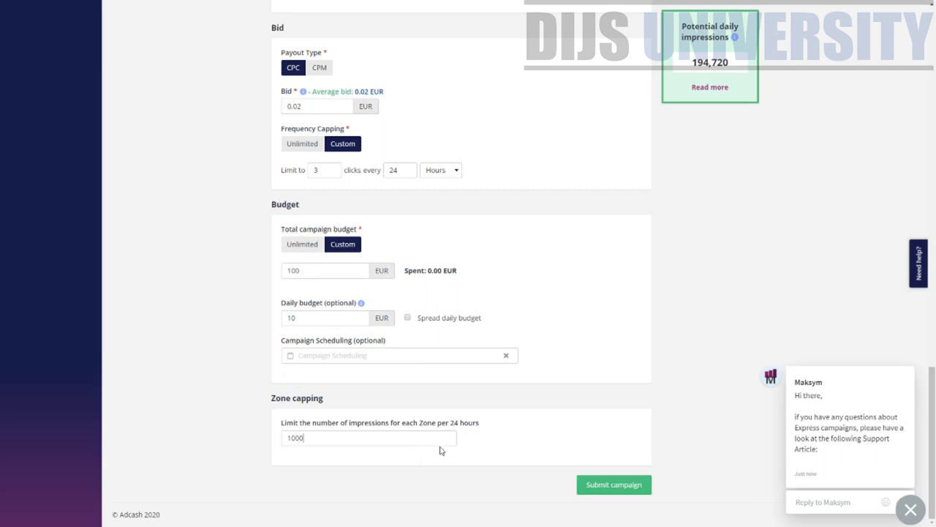
{"action": "scroll", "coordinate": [569, 440], "scroll_direction": "up", "scroll_amount": 1}
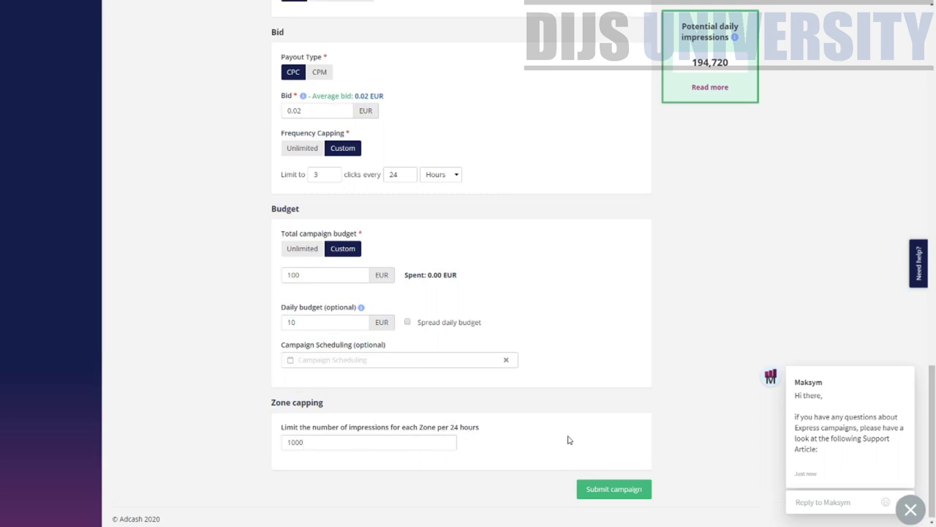
{"action": "scroll", "coordinate": [607, 460], "scroll_direction": "up", "scroll_amount": 1}
{"action": "scroll", "coordinate": [654, 480], "scroll_direction": "down", "scroll_amount": 2}
{"action": "scroll", "coordinate": [627, 495], "scroll_direction": "up", "scroll_amount": 1}
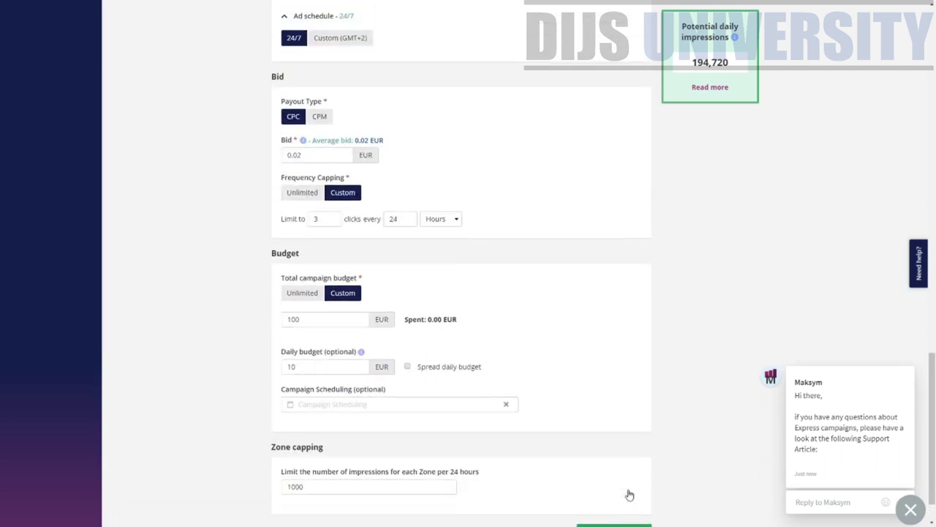
{"action": "scroll", "coordinate": [627, 491], "scroll_direction": "down", "scroll_amount": 1}
{"action": "scroll", "coordinate": [472, 266], "scroll_direction": "up", "scroll_amount": 3}
{"action": "scroll", "coordinate": [472, 265], "scroll_direction": "up", "scroll_amount": 20}
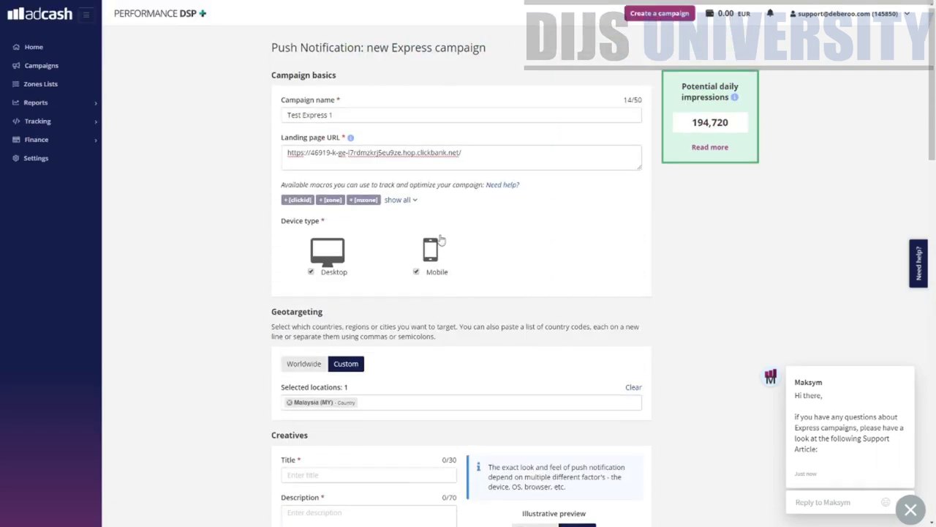
- Start a new Advanced campaign from the Campaigns list
{"action": "left_click", "coordinate": [44, 66]}
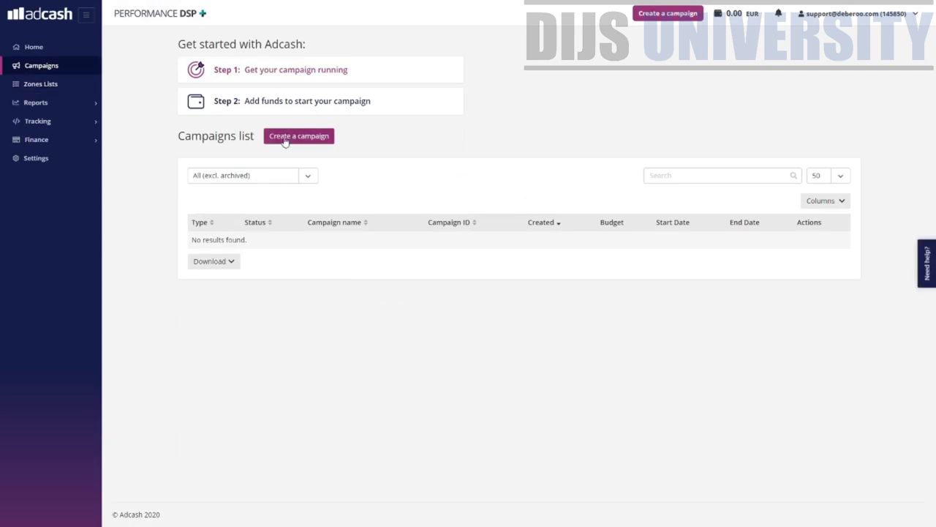
{"action": "left_click", "coordinate": [285, 138]}
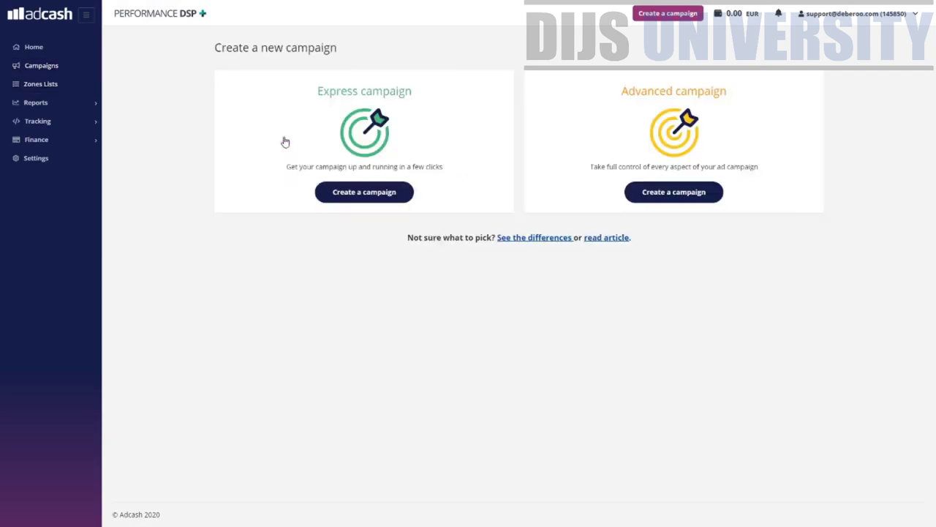
{"action": "left_click", "coordinate": [638, 196]}
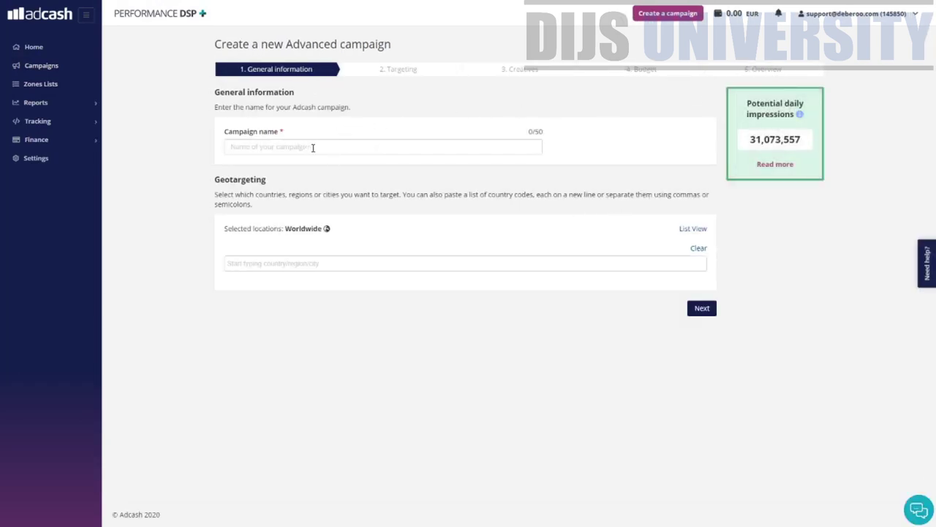
- Name the campaign 'TeSt 1', geotarget Malaysia, and continue to Targeting
{"action": "type", "text": "Tets"}
{"action": "left_click", "coordinate": [261, 267]}
{"action": "type", "text": "Malaysia"}
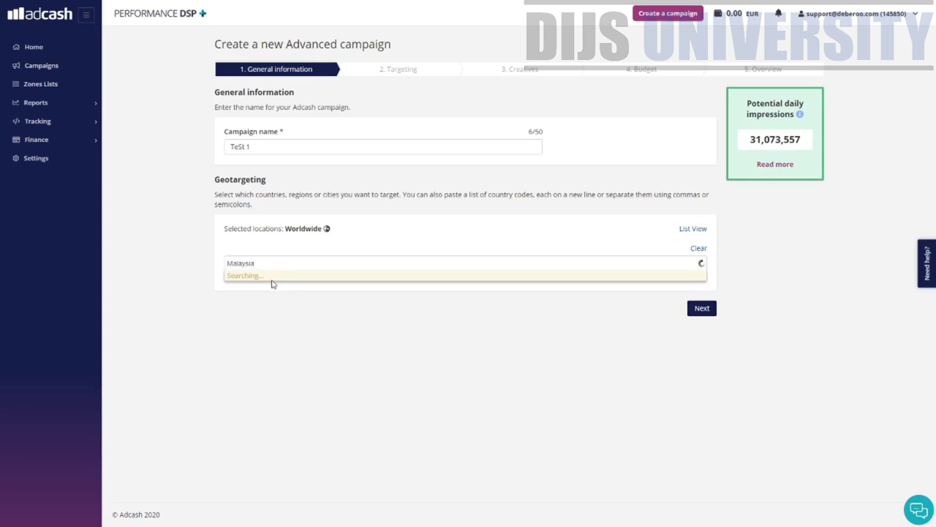
{"action": "left_click", "coordinate": [266, 278]}
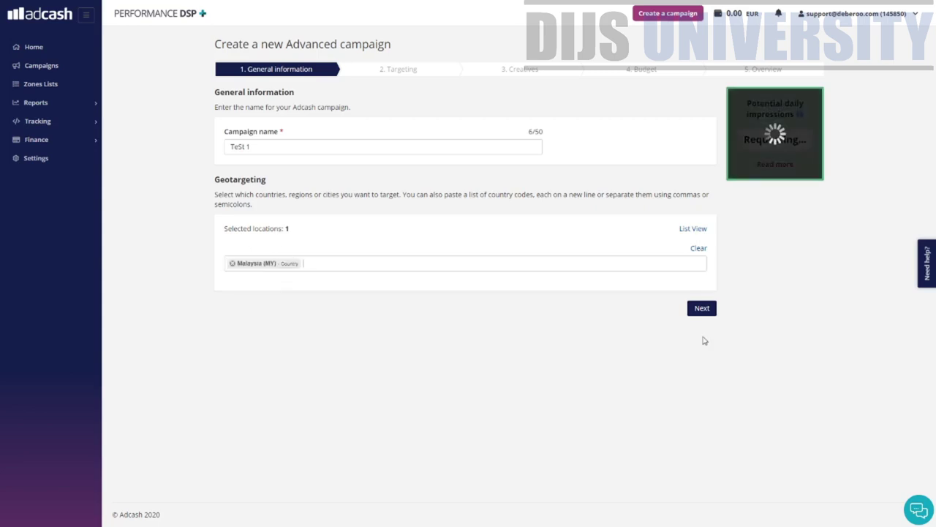
{"action": "left_click", "coordinate": [706, 311]}
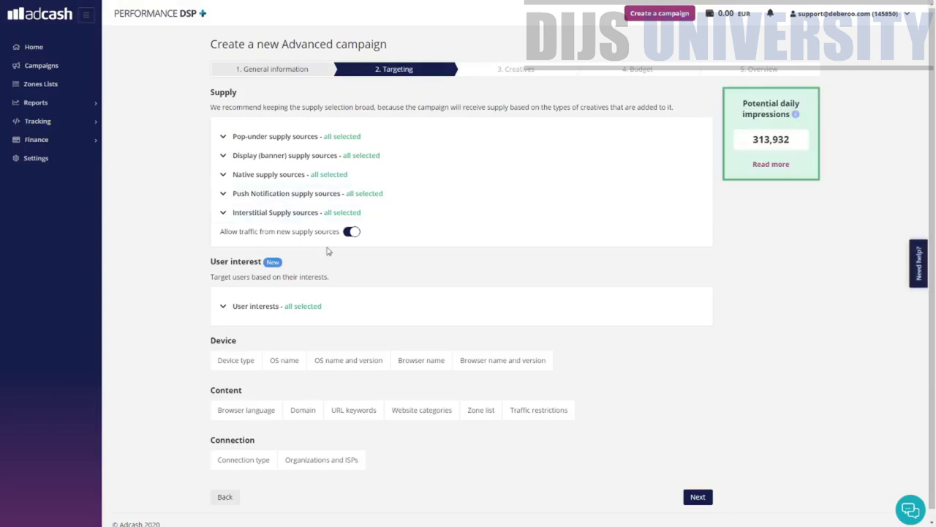
- Expand and collapse the pop-under, display banner and push notification supply source lists, leaving all sources selected
{"action": "left_click", "coordinate": [223, 138]}
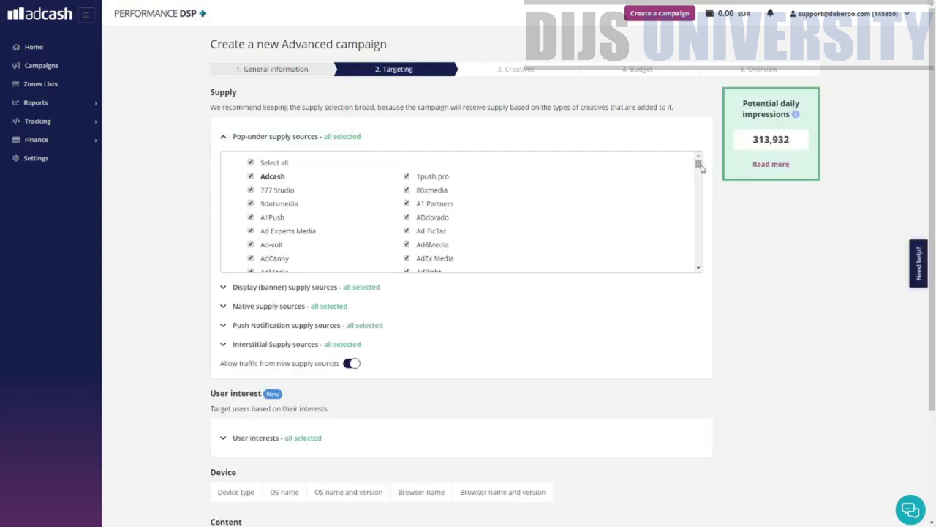
{"action": "left_click_drag", "start_coordinate": [699, 166], "coordinate": [689, 200]}
{"action": "left_click", "coordinate": [224, 137]}
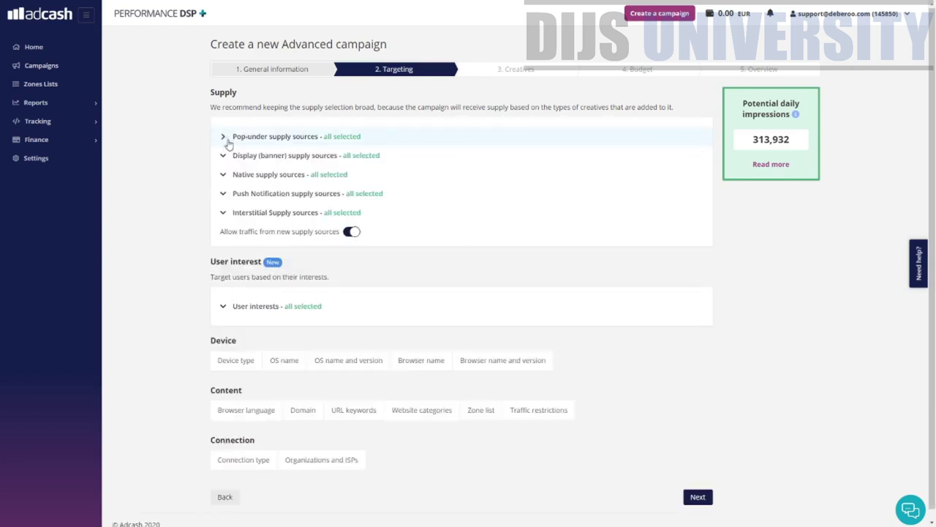
{"action": "left_click", "coordinate": [225, 155]}
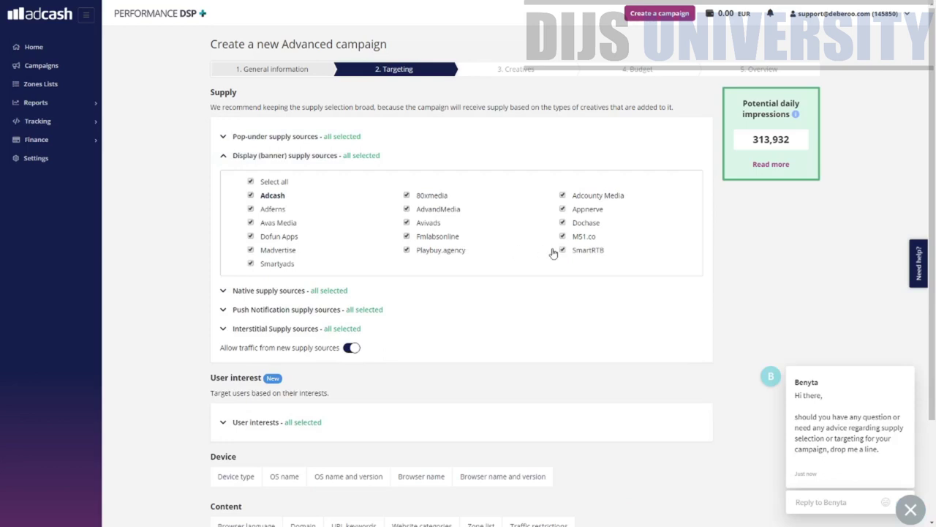
{"action": "left_click", "coordinate": [223, 156]}
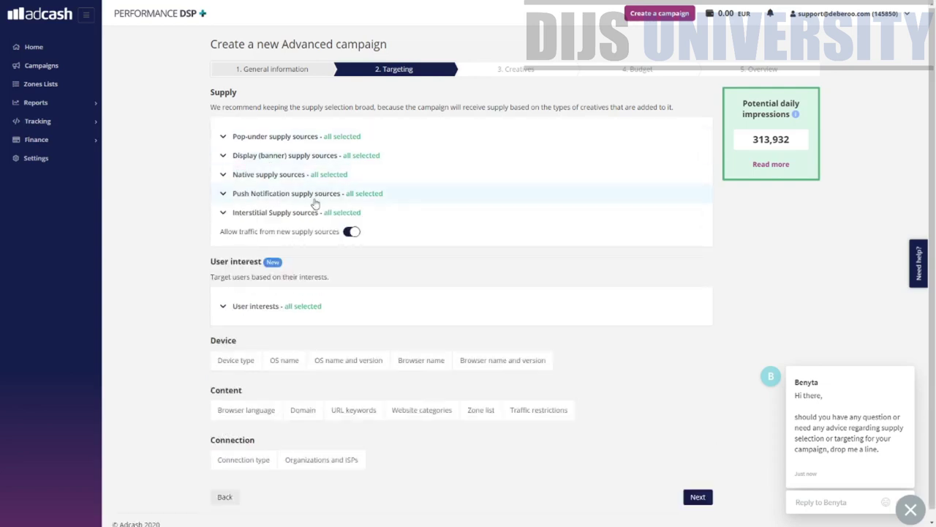
{"action": "left_click", "coordinate": [230, 193]}
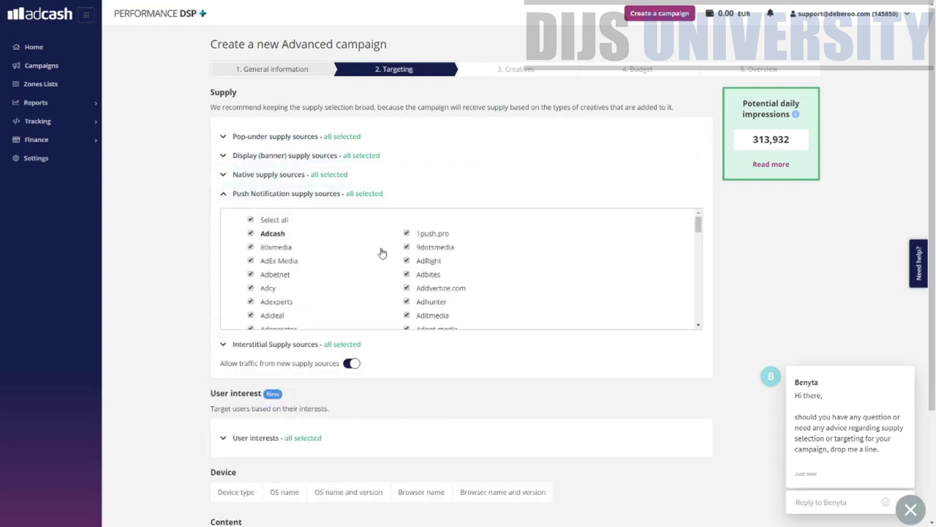
{"action": "left_click_drag", "start_coordinate": [699, 223], "coordinate": [659, 219]}
{"action": "left_click", "coordinate": [223, 194]}
{"action": "scroll", "coordinate": [266, 240], "scroll_direction": "down", "scroll_amount": 1}
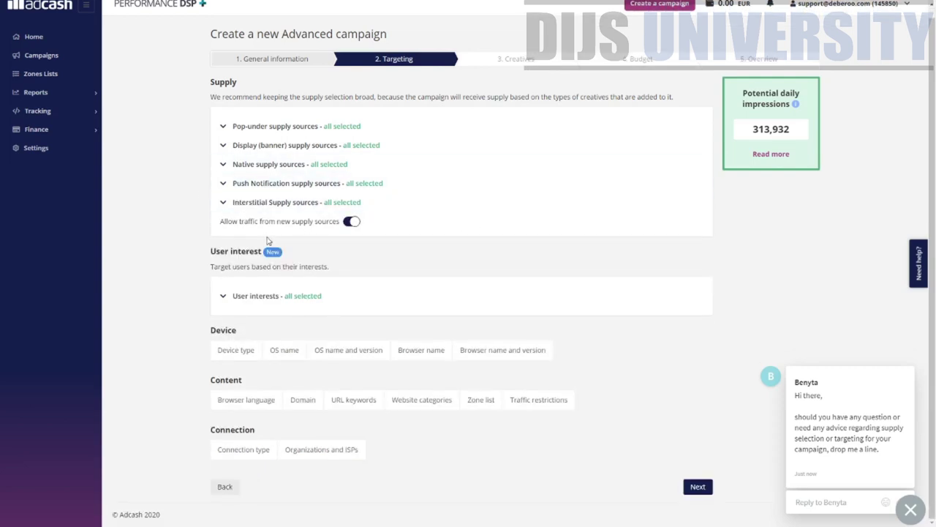
{"action": "left_click_drag", "start_coordinate": [209, 253], "coordinate": [255, 267]}
- Show the user interests list and browse the device type, OS name, browser language and URL keyword options
{"action": "left_click", "coordinate": [275, 302]}
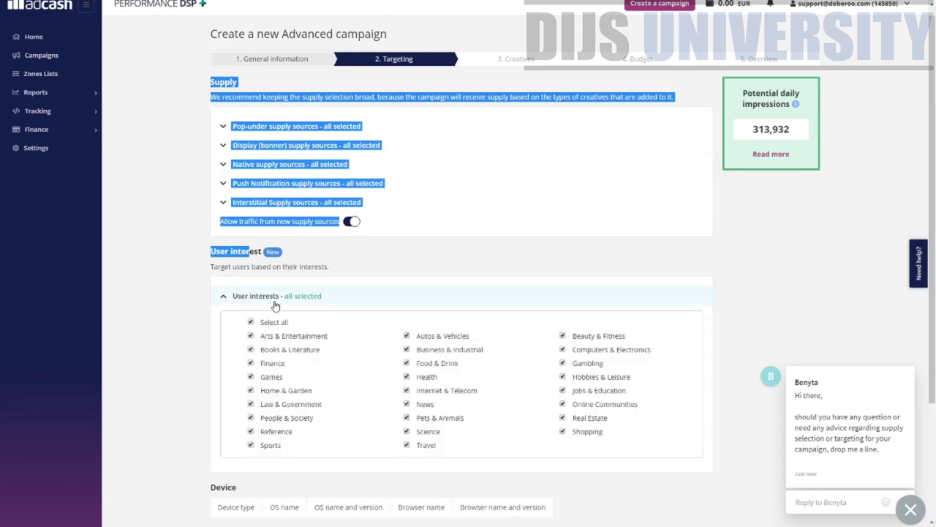
{"action": "scroll", "coordinate": [329, 324], "scroll_direction": "down", "scroll_amount": 3}
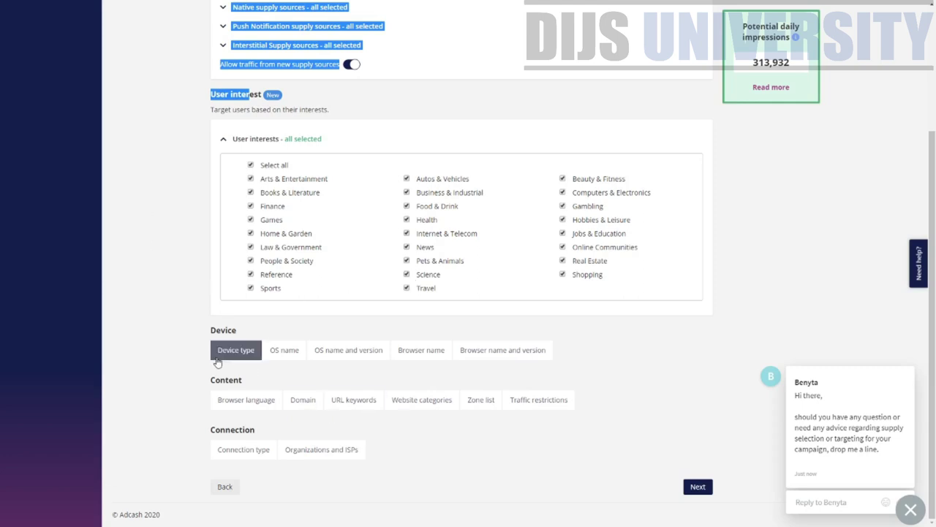
{"action": "left_click", "coordinate": [259, 351]}
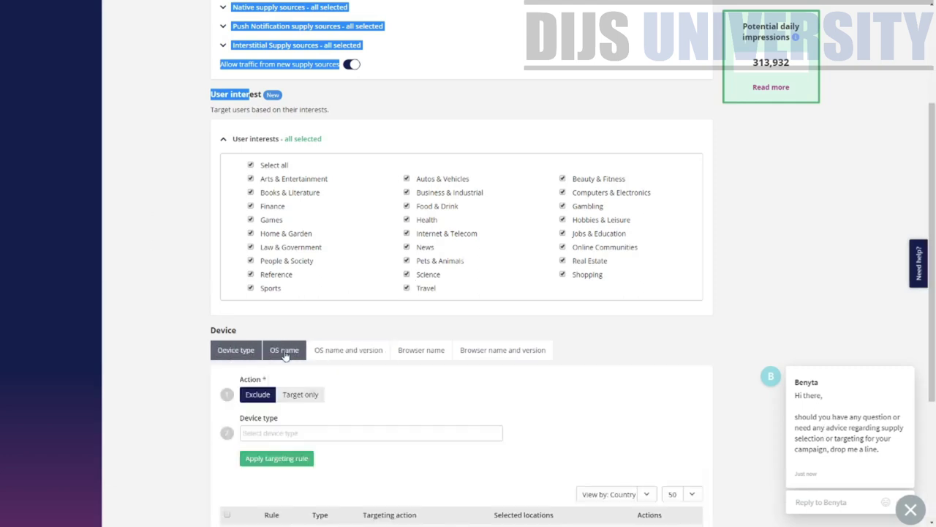
{"action": "left_click", "coordinate": [293, 351]}
{"action": "scroll", "coordinate": [350, 362], "scroll_direction": "down", "scroll_amount": 3}
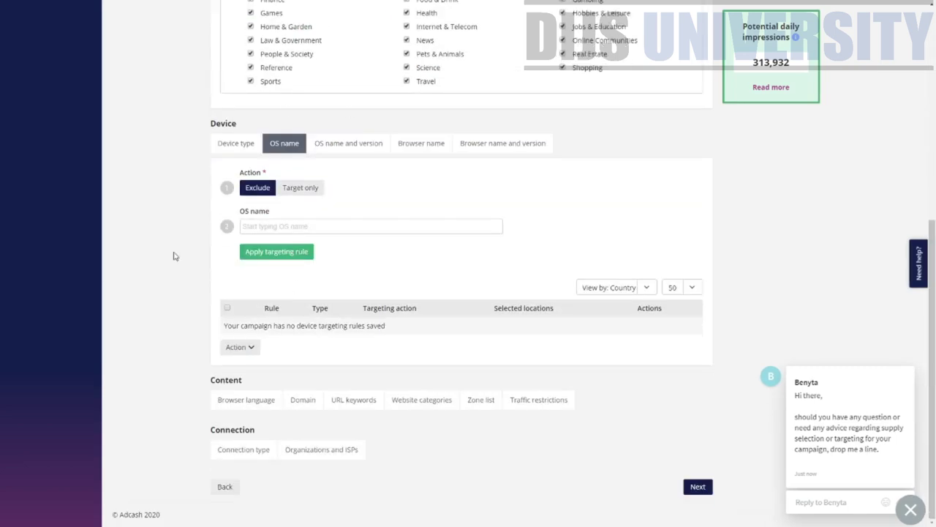
{"action": "left_click", "coordinate": [269, 399]}
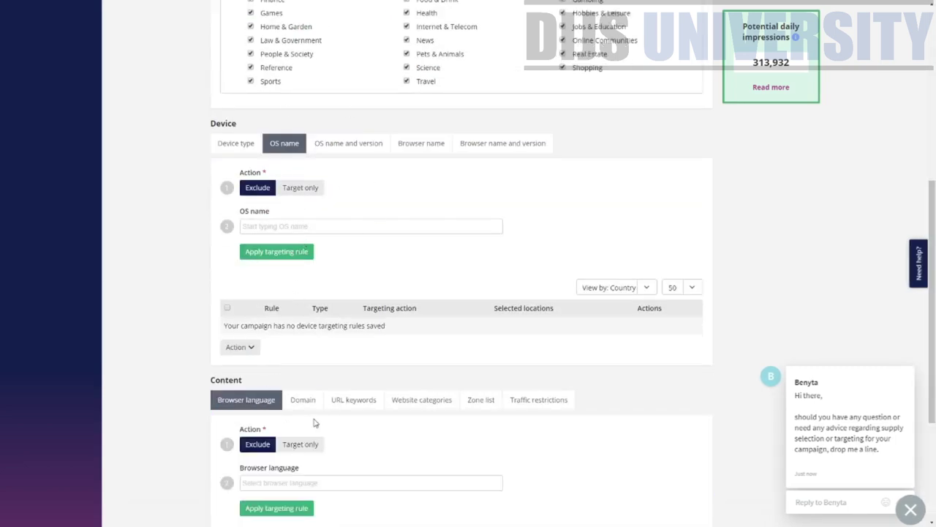
{"action": "left_click", "coordinate": [379, 400]}
{"action": "scroll", "coordinate": [289, 414], "scroll_direction": "down", "scroll_amount": 3}
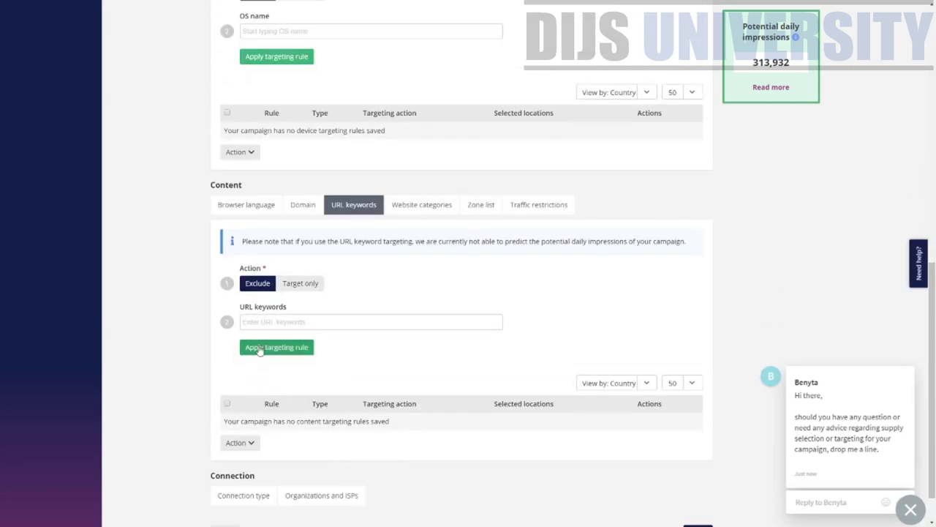
- Leave URL keywords empty, check the website category, zone list and adult traffic options, then go to Creatives
{"action": "left_click", "coordinate": [265, 320]}
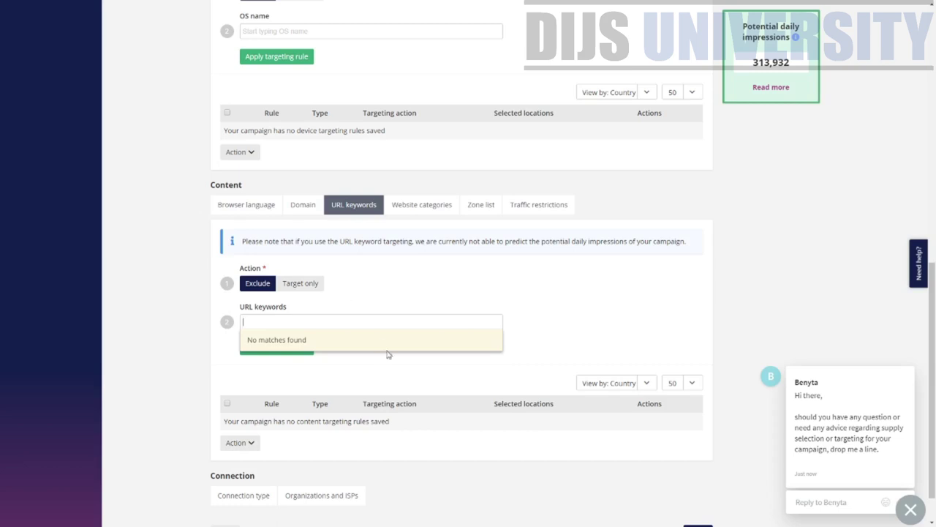
{"action": "scroll", "coordinate": [426, 292], "scroll_direction": "up", "scroll_amount": 2}
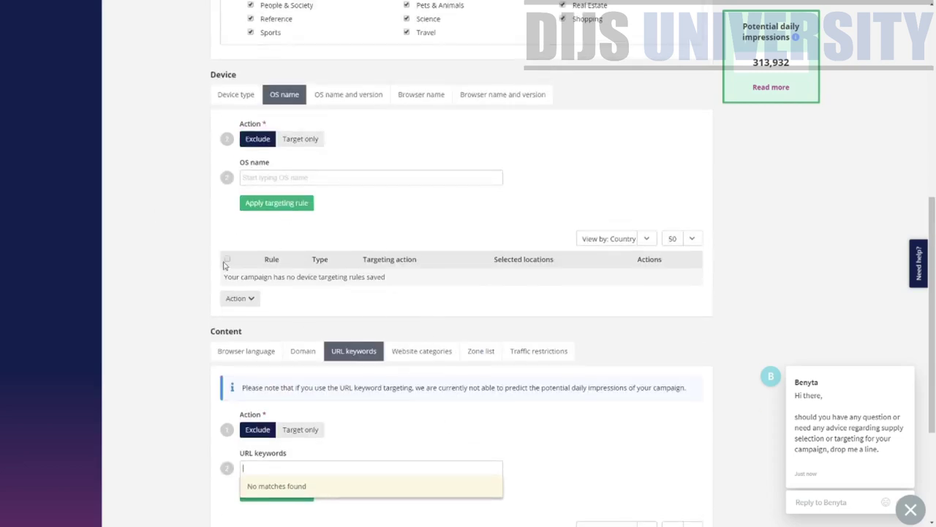
{"action": "left_click", "coordinate": [439, 359]}
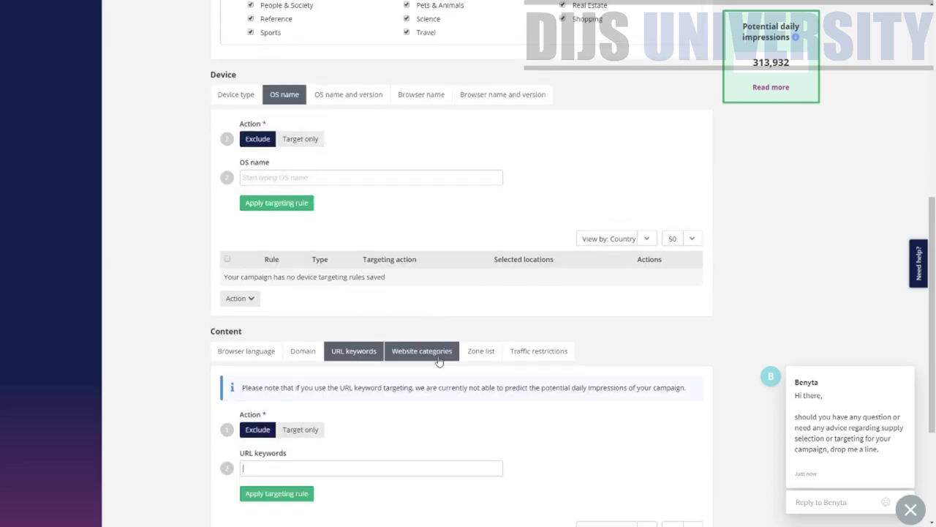
{"action": "left_click", "coordinate": [438, 363]}
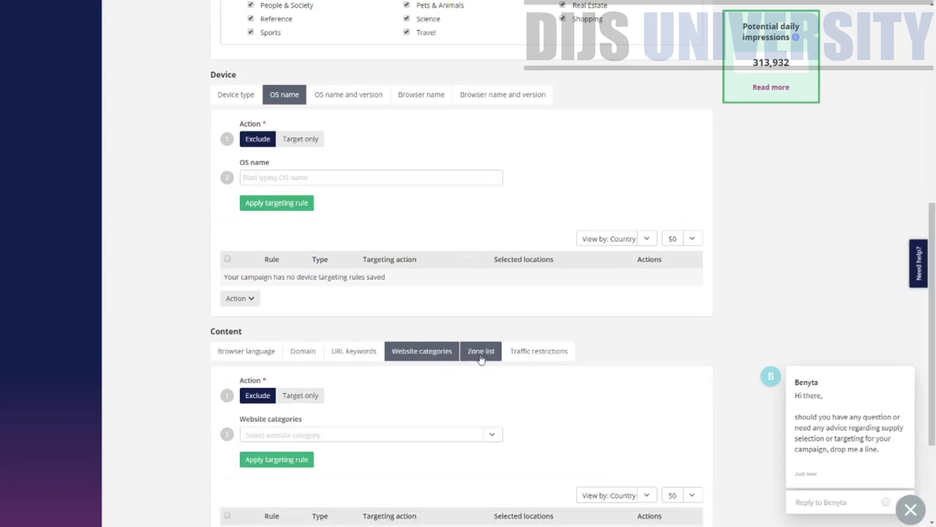
{"action": "left_click", "coordinate": [483, 352]}
{"action": "left_click", "coordinate": [519, 355]}
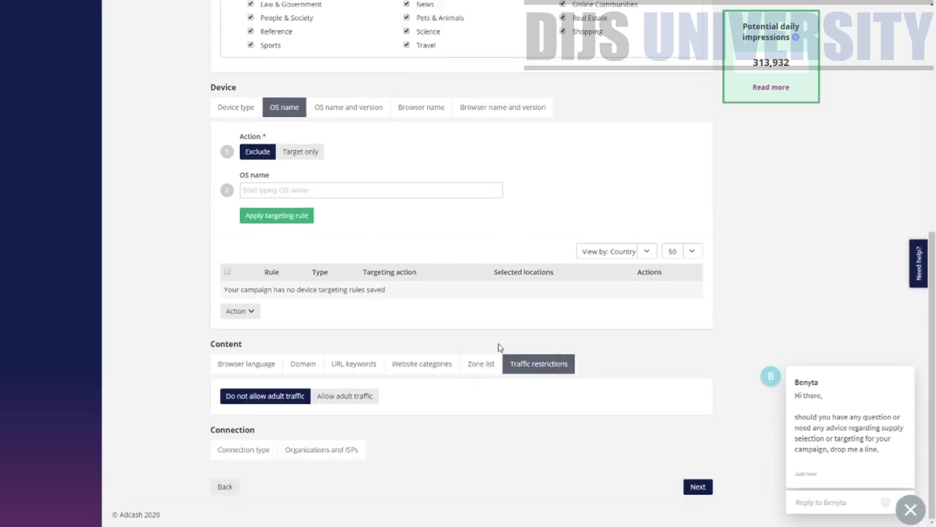
{"action": "left_click", "coordinate": [698, 486]}
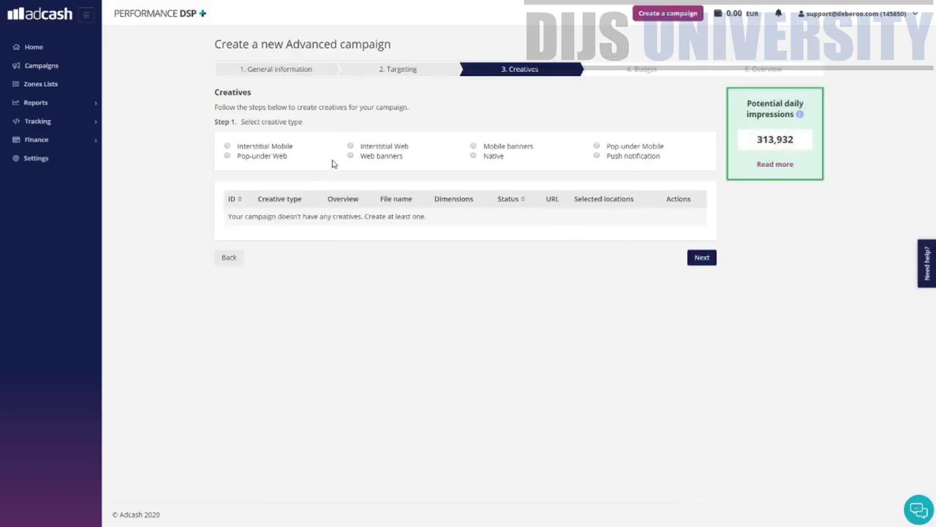
{"action": "left_click_drag", "start_coordinate": [409, 107], "coordinate": [229, 103]}
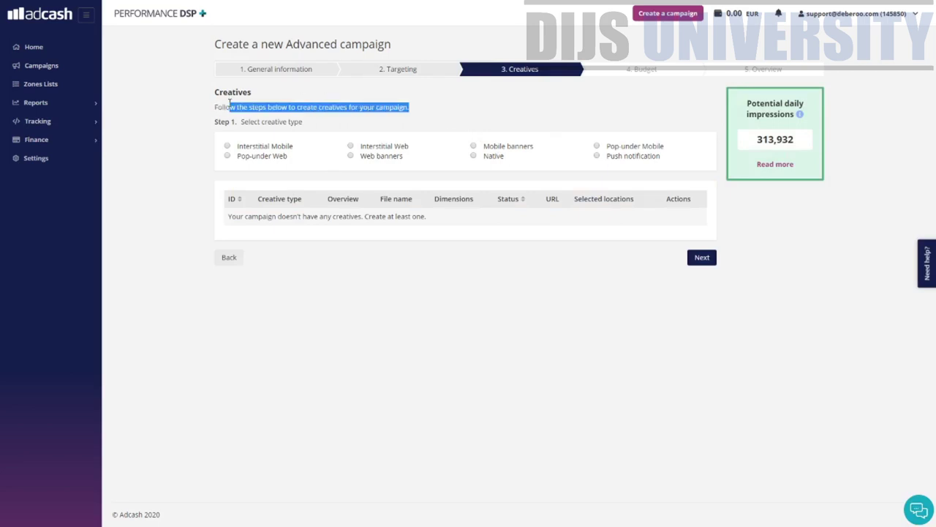
{"action": "left_click", "coordinate": [598, 156]}
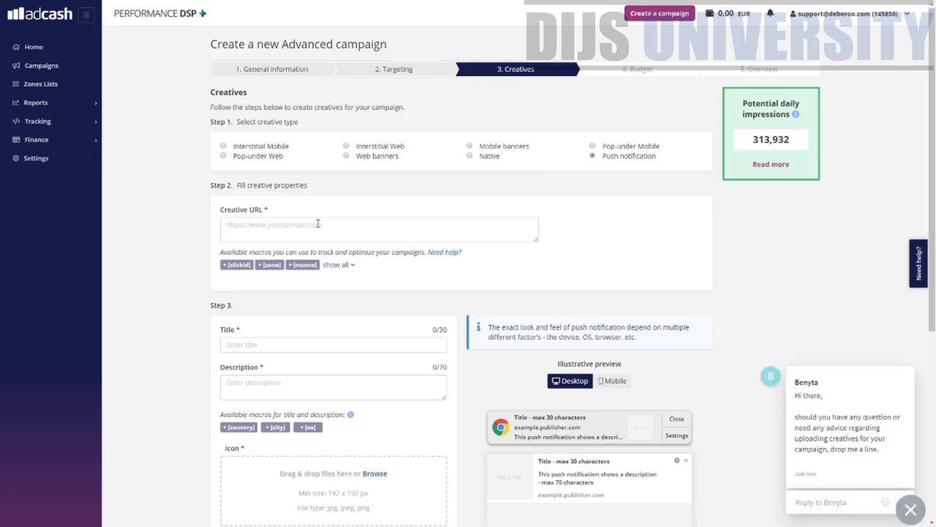
{"action": "type", "text": "https://46919-k-ge-l7rdmzkrj5eu9ze.hop.clickbank.net/"}
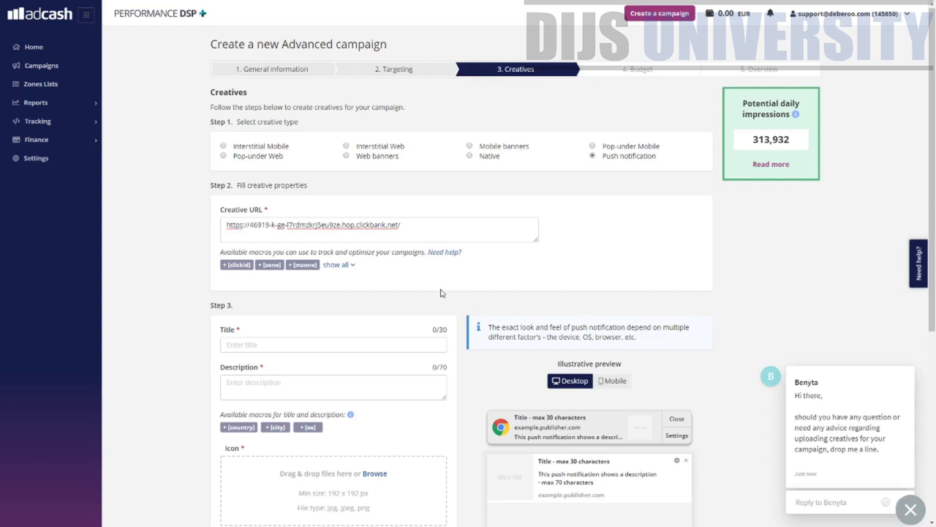
{"action": "left_click", "coordinate": [306, 347]}
{"action": "type", "text": "Te=st"}
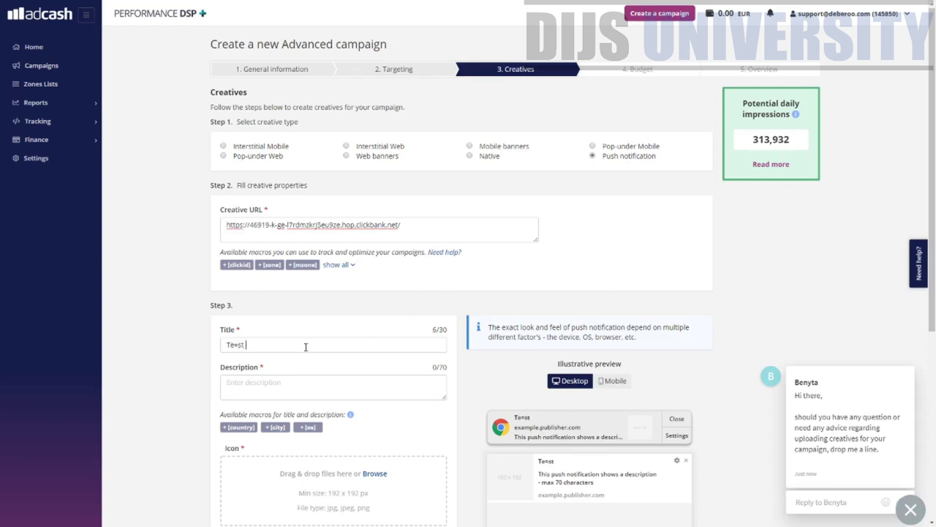
{"action": "key", "text": "BackSpace"}
{"action": "key", "text": "BackSpace"}
{"action": "key", "text": "BackSpace"}
{"action": "key", "text": "BackSpace"}
{"action": "type", "text": "st `"}
{"action": "key", "text": "Tab"}
{"action": "type", "text": "Test"}
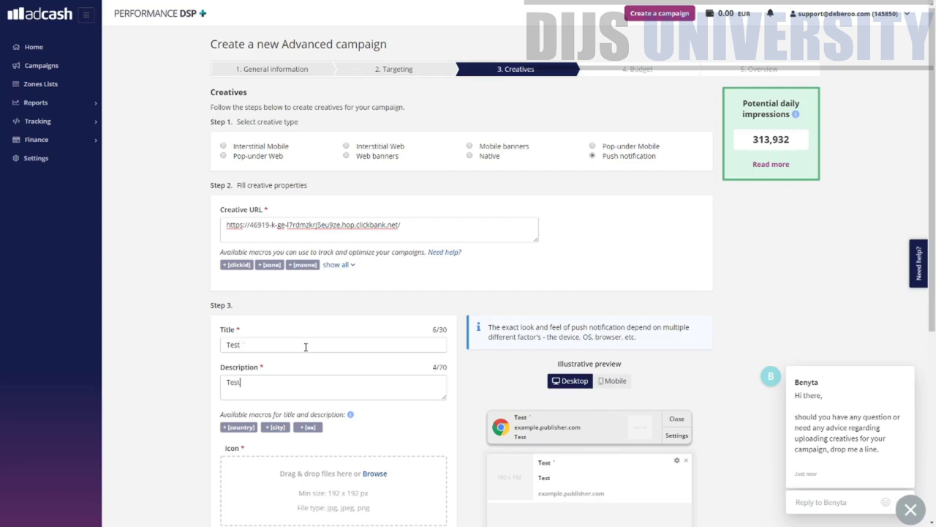
{"action": "type", "text": " 12345678910"}
- Add the button text 'Enter Now', save the creative, and continue to the Budget step
{"action": "scroll", "coordinate": [306, 346], "scroll_direction": "down", "scroll_amount": 2}
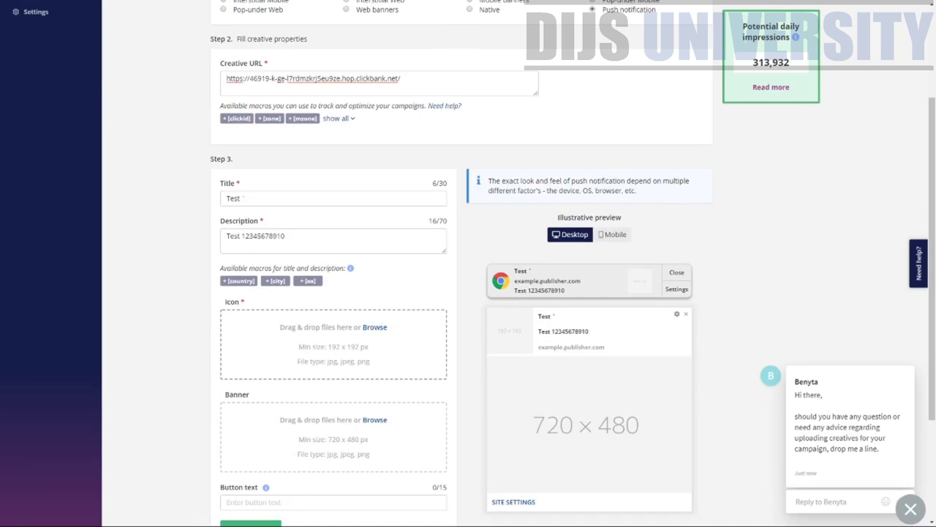
{"action": "scroll", "coordinate": [376, 351], "scroll_direction": "down", "scroll_amount": 2}
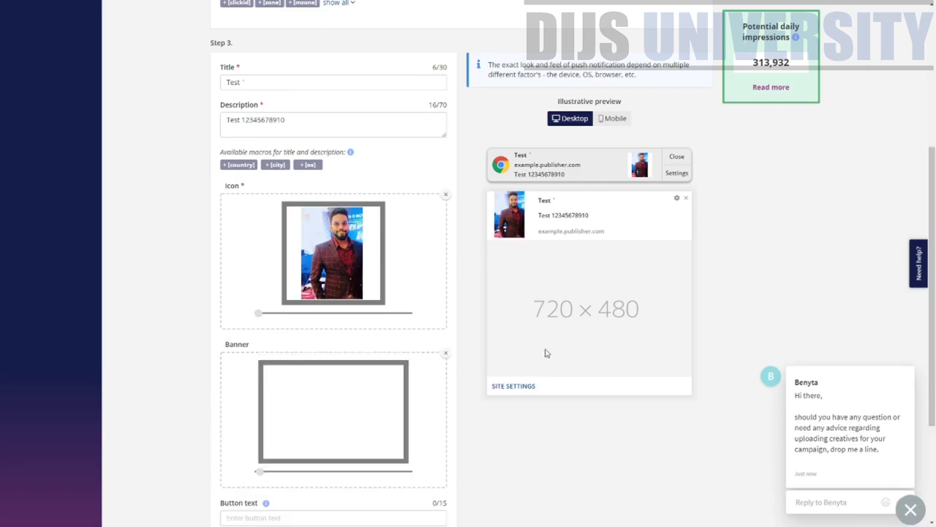
{"action": "scroll", "coordinate": [519, 375], "scroll_direction": "down", "scroll_amount": 2}
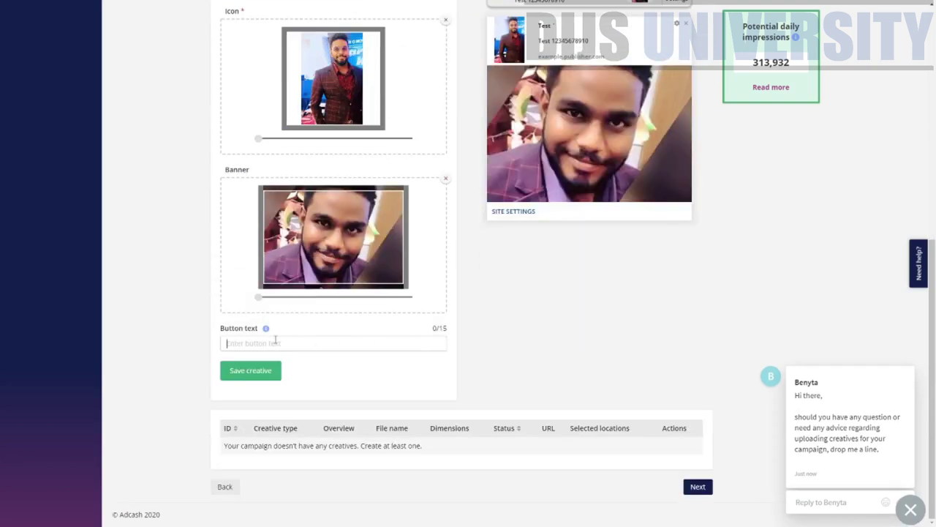
{"action": "left_click", "coordinate": [278, 343]}
{"action": "type", "text": "Enter"}
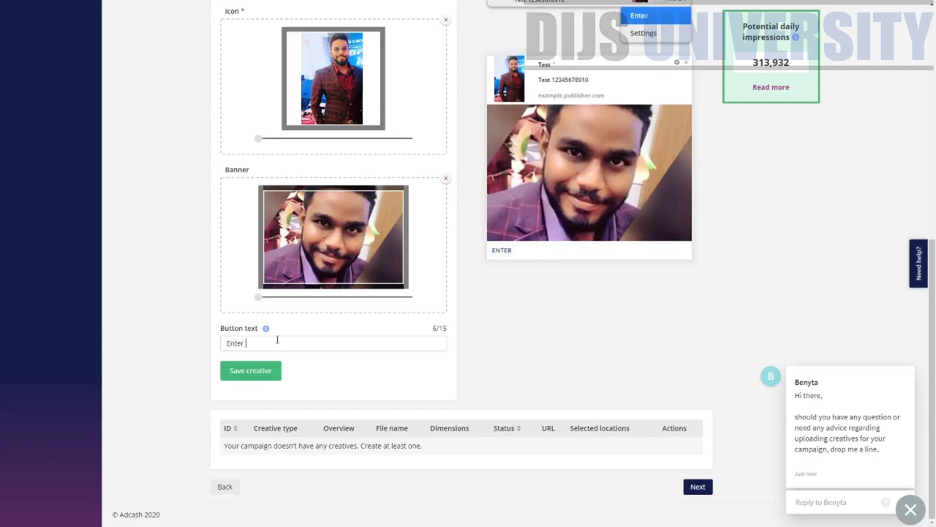
{"action": "type", "text": " Now"}
{"action": "left_click", "coordinate": [264, 375]}
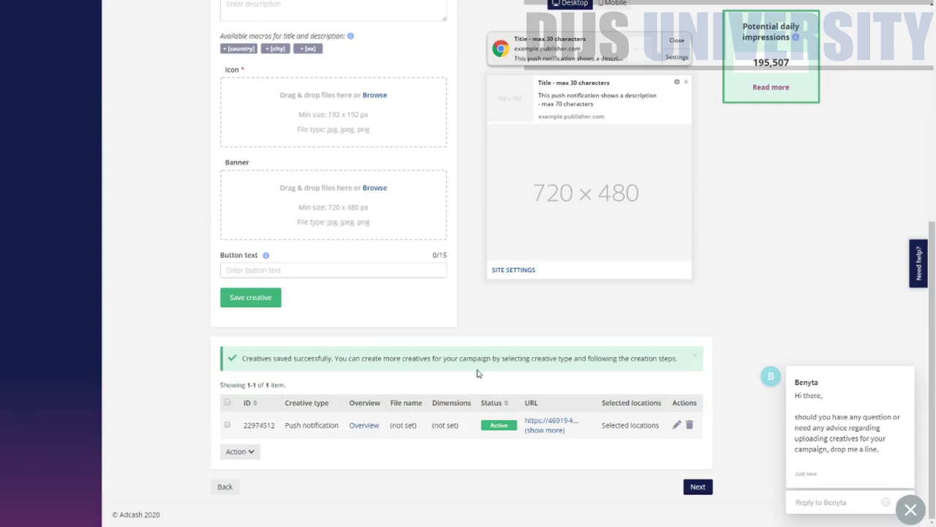
{"action": "scroll", "coordinate": [477, 373], "scroll_direction": "up", "scroll_amount": 5}
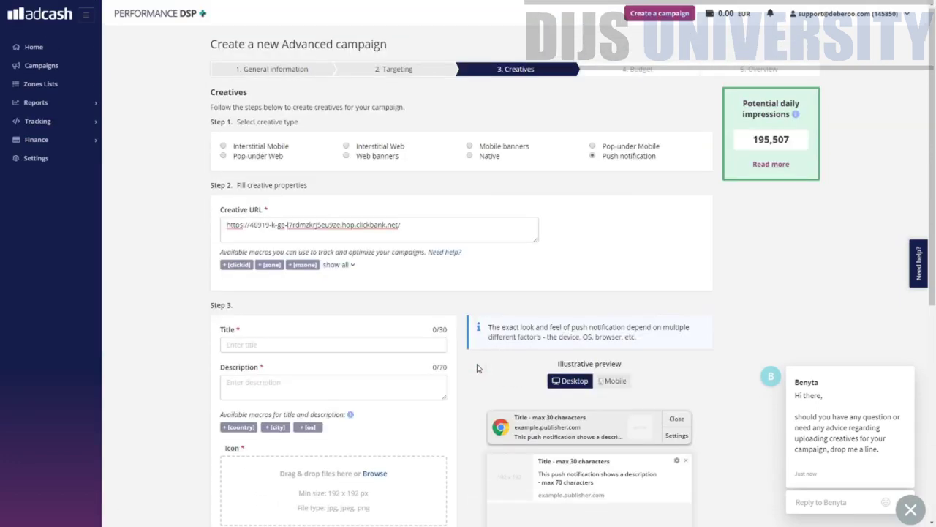
{"action": "scroll", "coordinate": [477, 368], "scroll_direction": "down", "scroll_amount": 5}
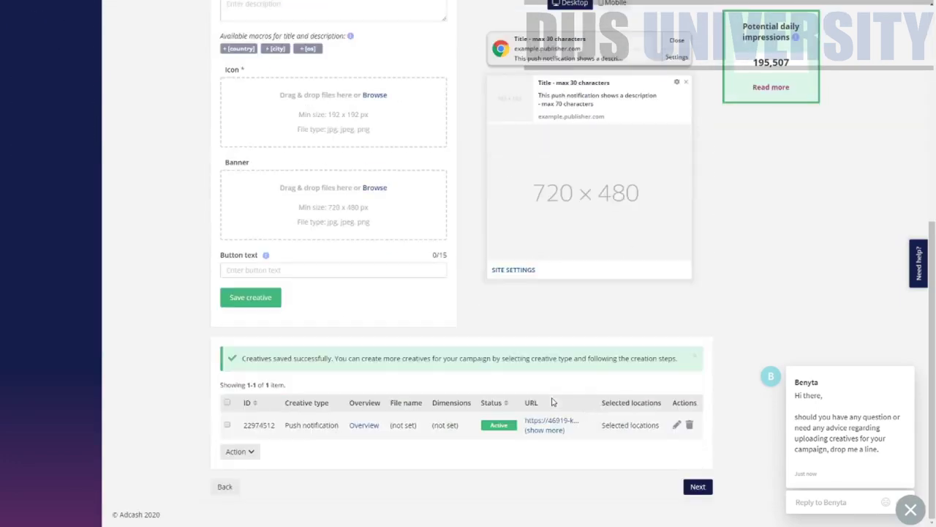
{"action": "left_click", "coordinate": [693, 488]}
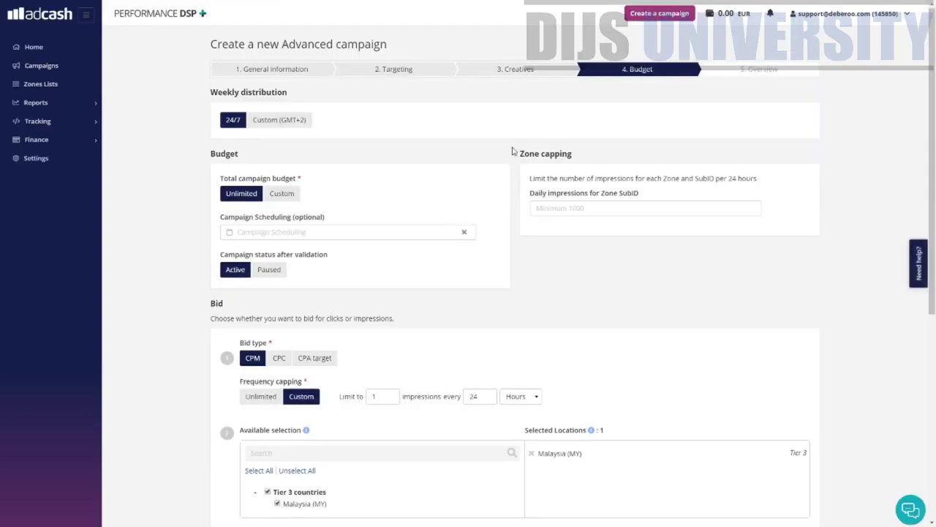
- Switch the total campaign budget to Custom and replace the default 0 with 100 EUR
{"action": "scroll", "coordinate": [515, 153], "scroll_direction": "down", "scroll_amount": 5}
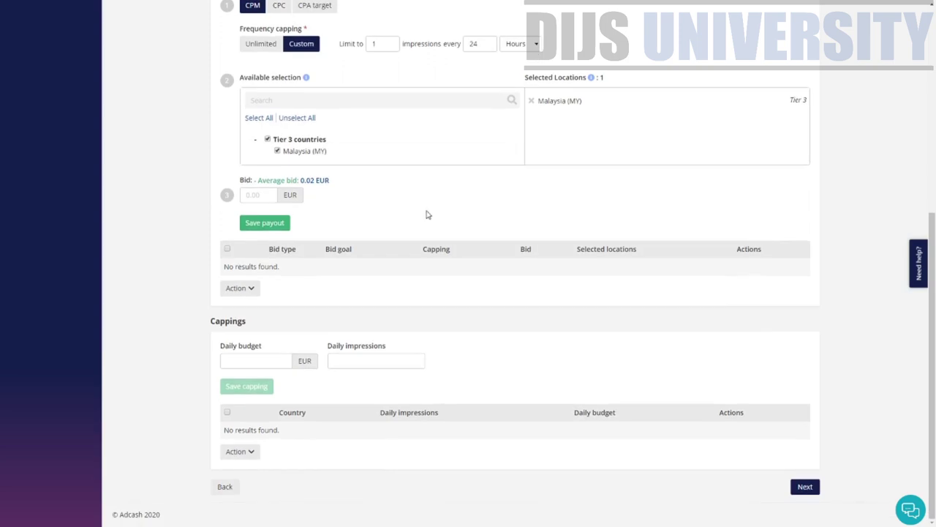
{"action": "scroll", "coordinate": [428, 214], "scroll_direction": "up", "scroll_amount": 5}
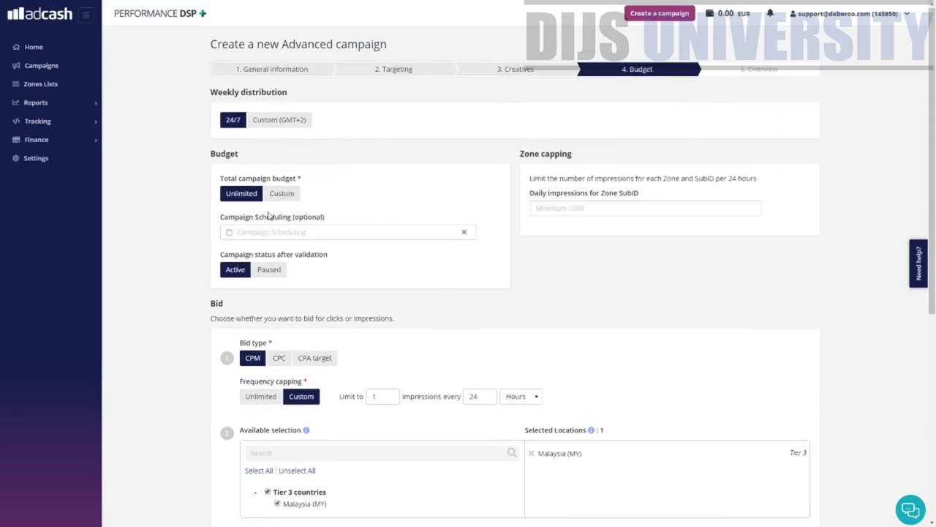
{"action": "left_click", "coordinate": [282, 194]}
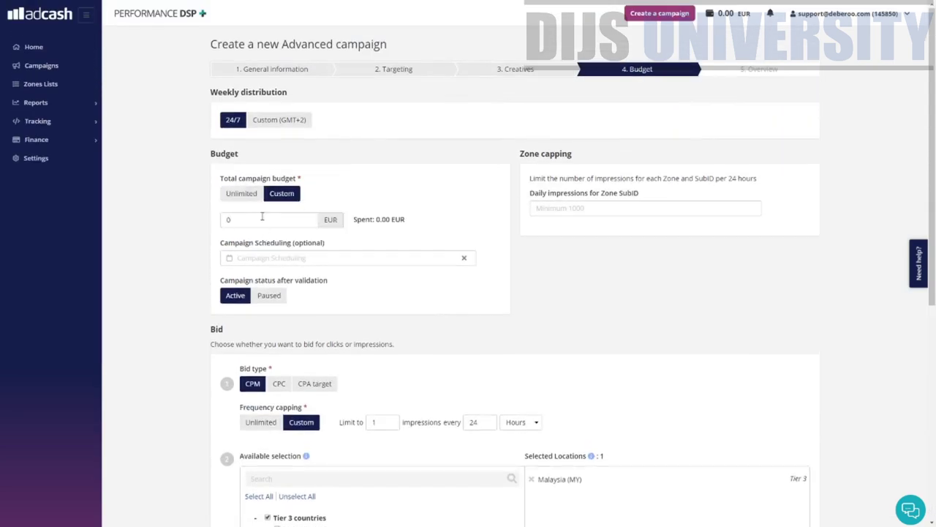
{"action": "left_click", "coordinate": [261, 219]}
{"action": "key", "text": "BackSpace"}
{"action": "type", "text": "10"}
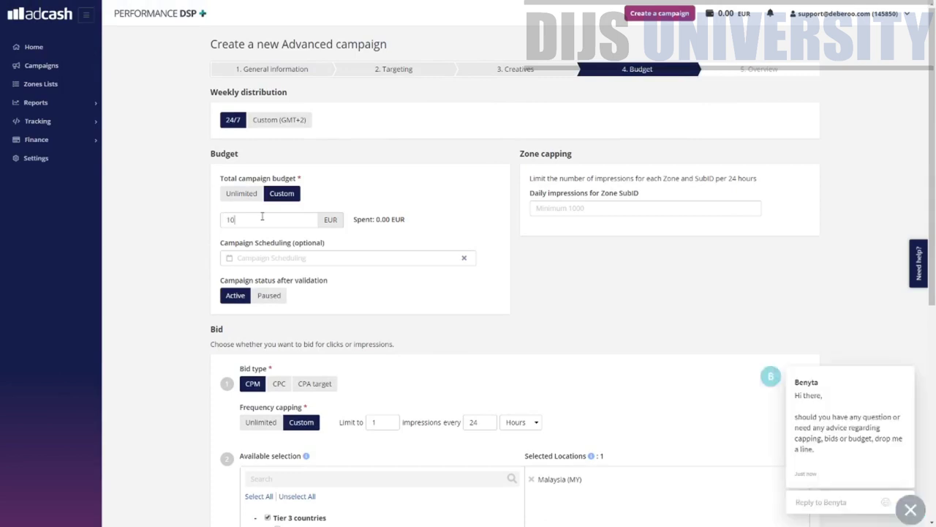
{"action": "type", "text": "0"}
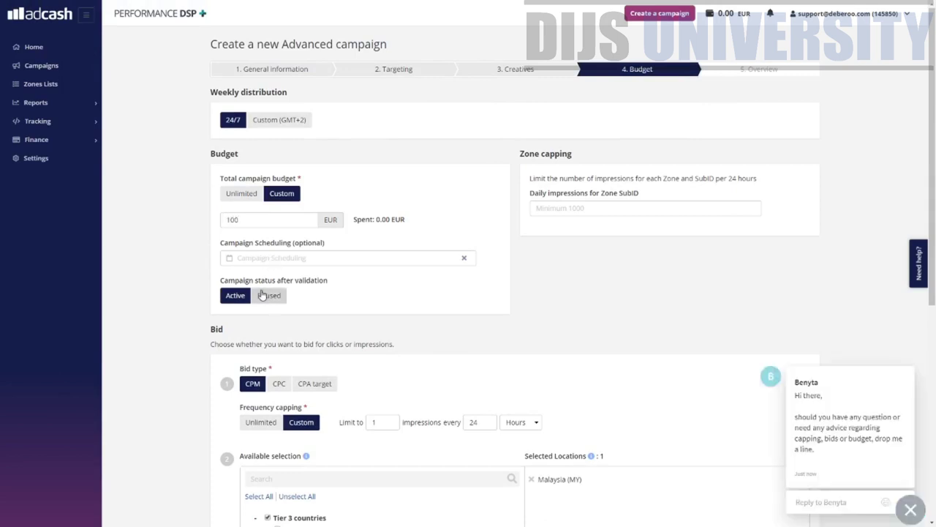
{"action": "left_click_drag", "start_coordinate": [224, 280], "coordinate": [339, 284]}
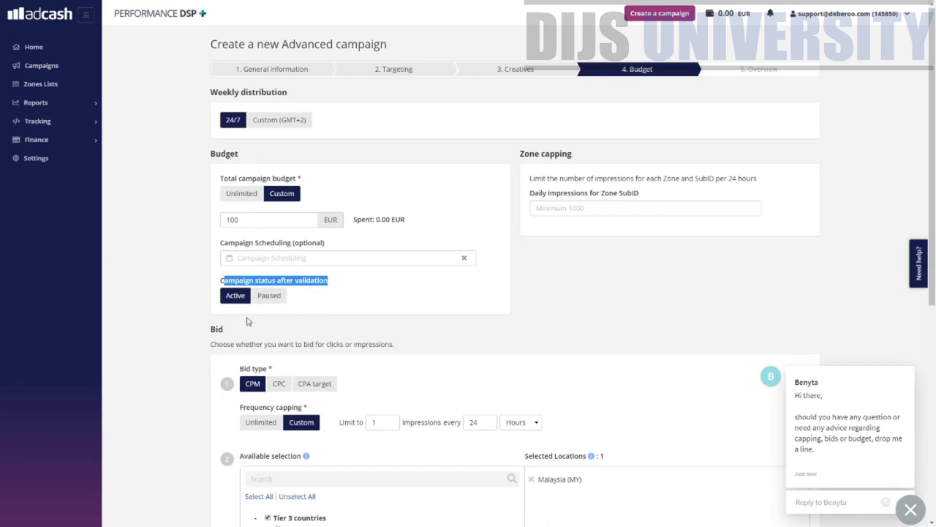
{"action": "scroll", "coordinate": [320, 344], "scroll_direction": "down", "scroll_amount": 2}
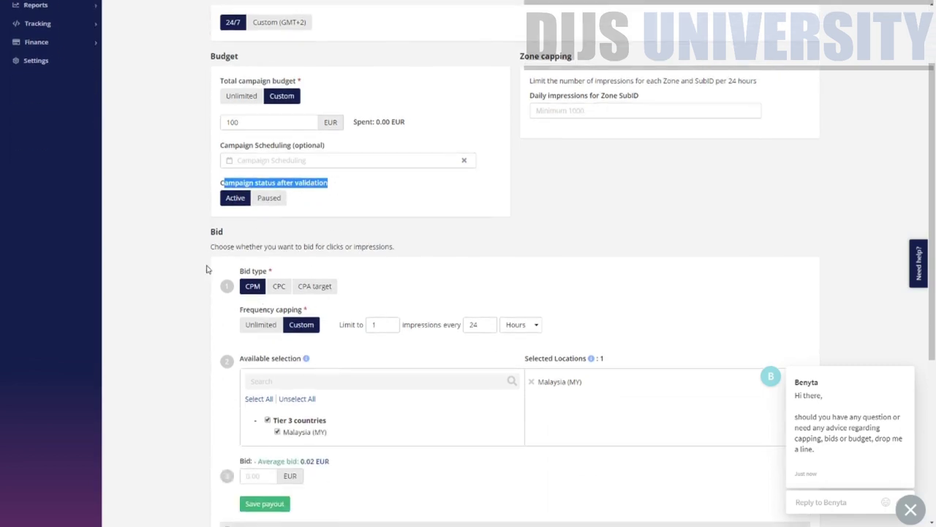
- Choose CPC bidding with a custom frequency cap of 3 clicks
{"action": "left_click", "coordinate": [285, 292]}
{"action": "left_click", "coordinate": [247, 287]}
{"action": "left_click", "coordinate": [275, 289]}
{"action": "left_click", "coordinate": [295, 331]}
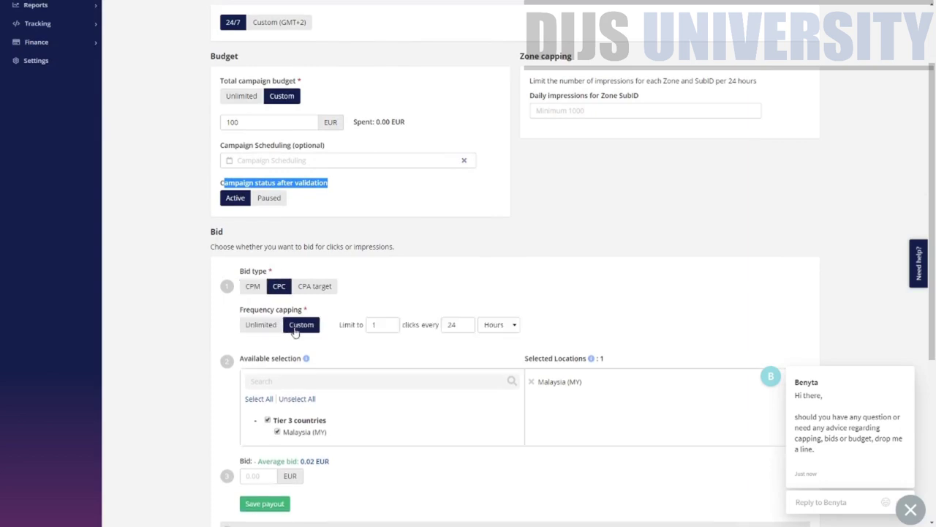
{"action": "left_click", "coordinate": [386, 331]}
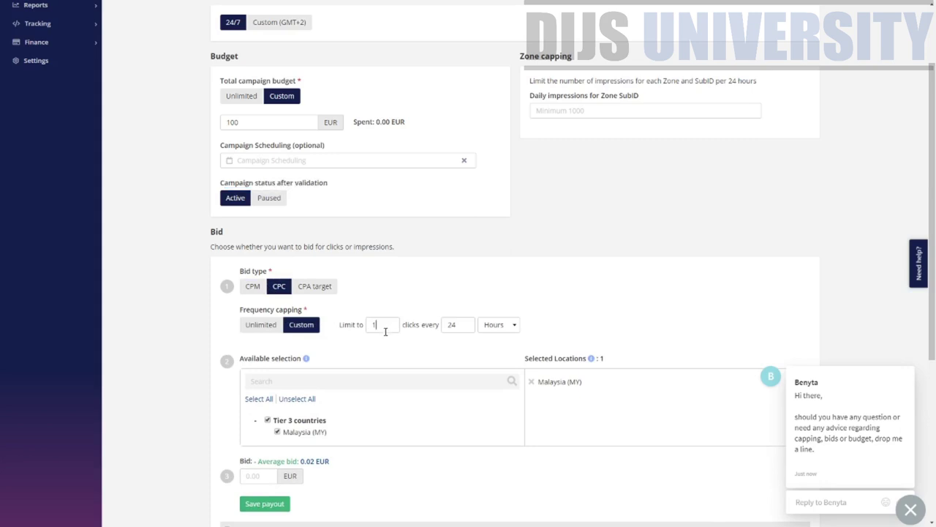
{"action": "key", "text": "BackSpace"}
{"action": "type", "text": "3"}
{"action": "scroll", "coordinate": [443, 363], "scroll_direction": "down", "scroll_amount": 3}
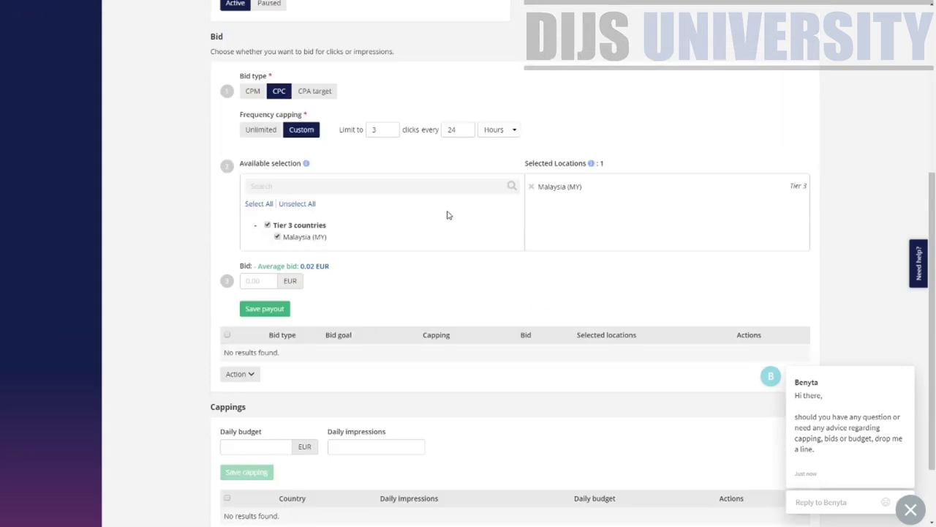
- Enter the suggested 0.02 EUR bid for Malaysia and save the payout
{"action": "left_click_drag", "start_coordinate": [254, 163], "coordinate": [297, 180]}
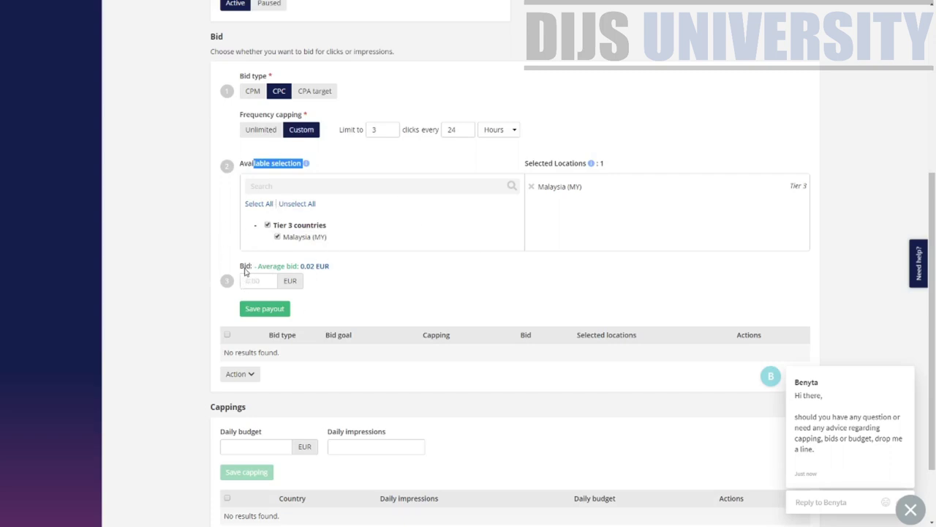
{"action": "left_click_drag", "start_coordinate": [241, 267], "coordinate": [327, 270]}
{"action": "left_click", "coordinate": [263, 285]}
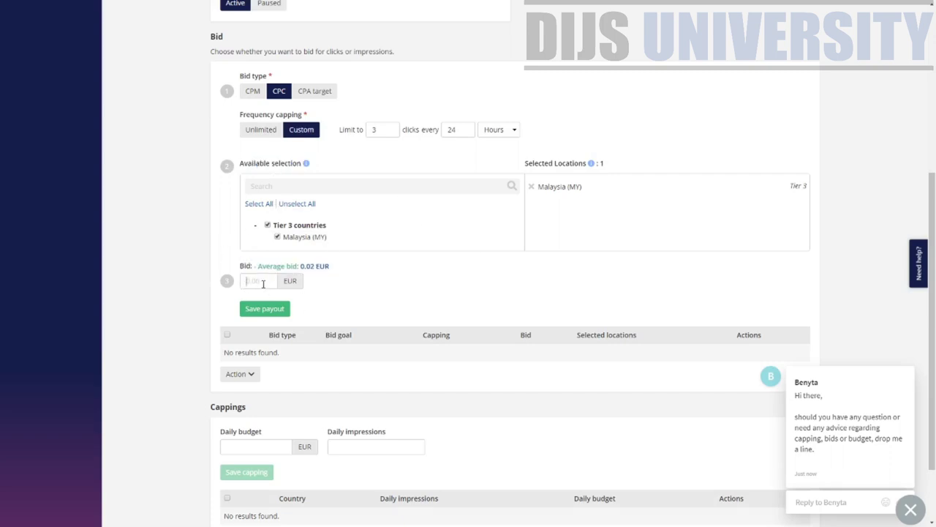
{"action": "type", "text": "0.02"}
{"action": "left_click", "coordinate": [285, 309]}
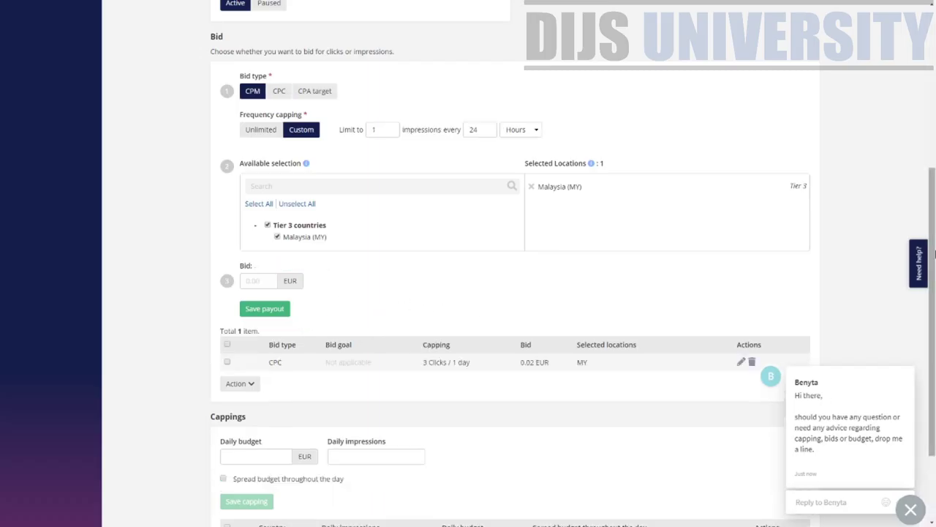
- Save a daily capping of 10 EUR budget and 10000 impressions
{"action": "scroll", "coordinate": [934, 253], "scroll_direction": "down", "scroll_amount": 3}
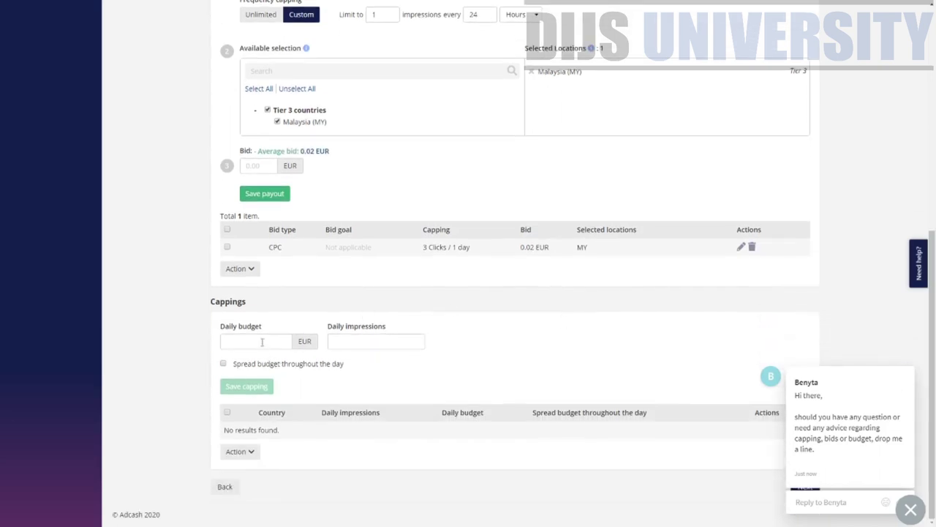
{"action": "left_click", "coordinate": [262, 342]}
{"action": "type", "text": "10"}
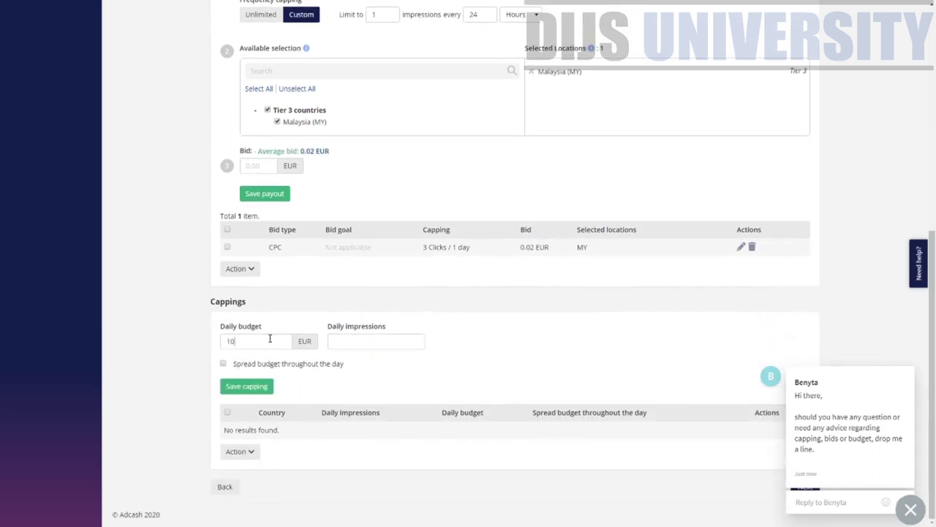
{"action": "left_click", "coordinate": [368, 338]}
{"action": "type", "text": "10000"}
{"action": "left_click", "coordinate": [254, 387]}
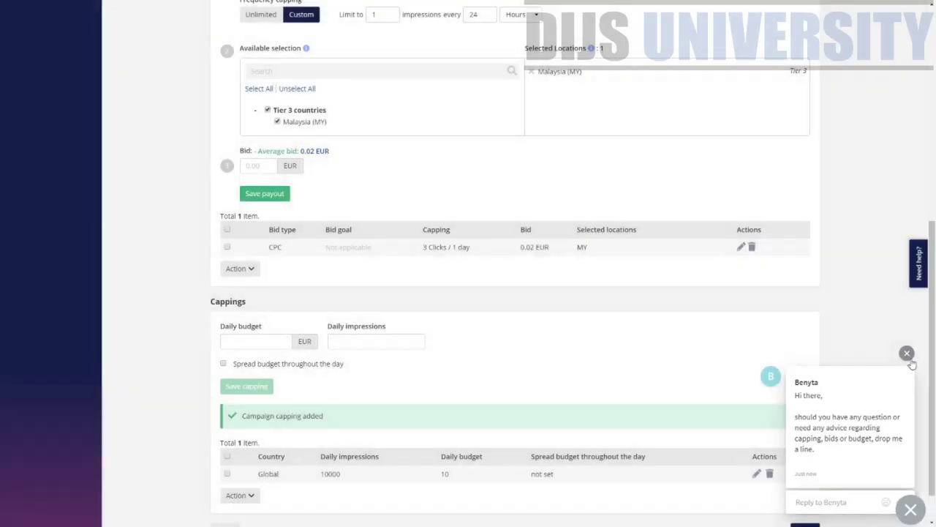
- Dismiss the support chat popup and continue to the campaign overview
{"action": "left_click", "coordinate": [914, 353]}
{"action": "scroll", "coordinate": [850, 458], "scroll_direction": "down", "scroll_amount": 1}
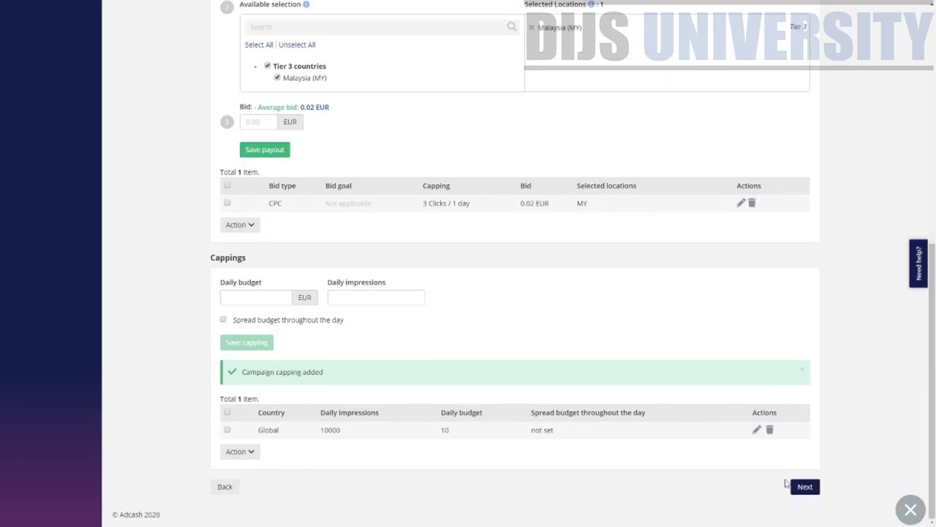
{"action": "left_click", "coordinate": [799, 489]}
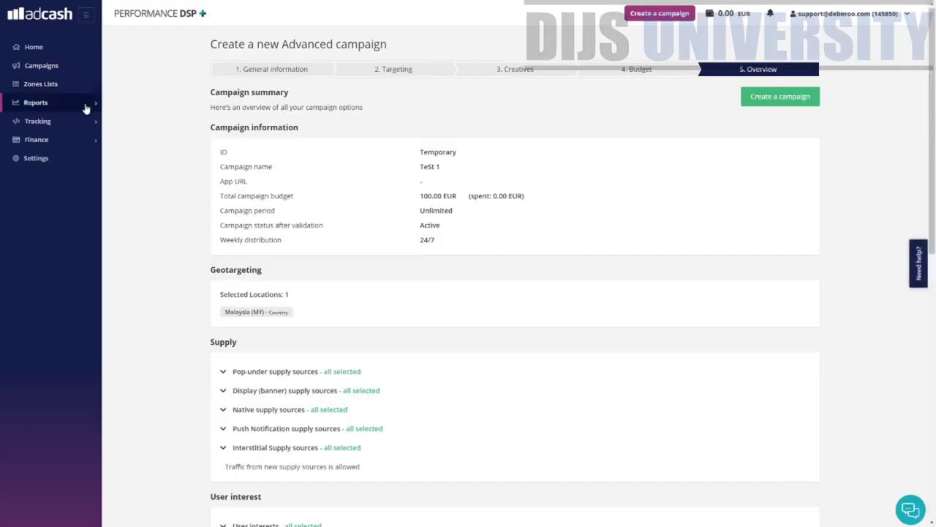
{"action": "scroll", "coordinate": [732, 286], "scroll_direction": "down", "scroll_amount": 8}
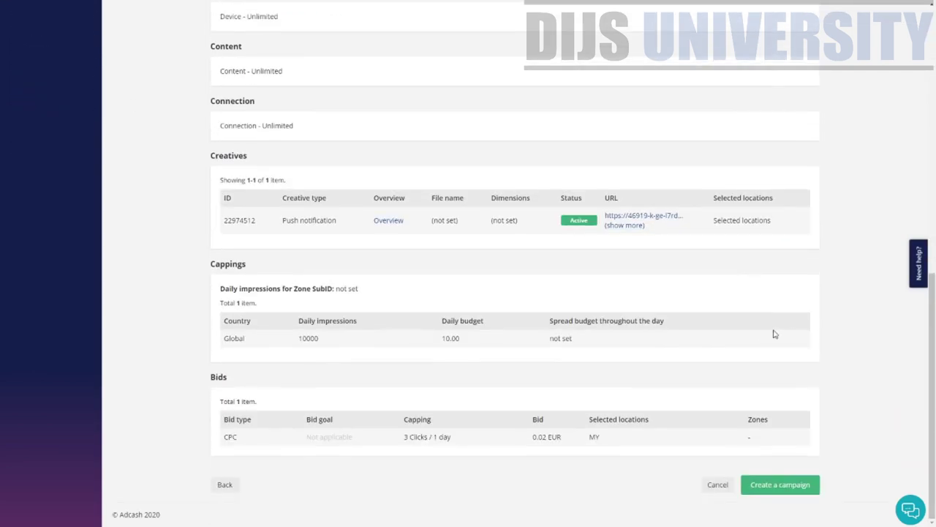
{"action": "left_click_drag", "start_coordinate": [931, 307], "coordinate": [880, 82]}
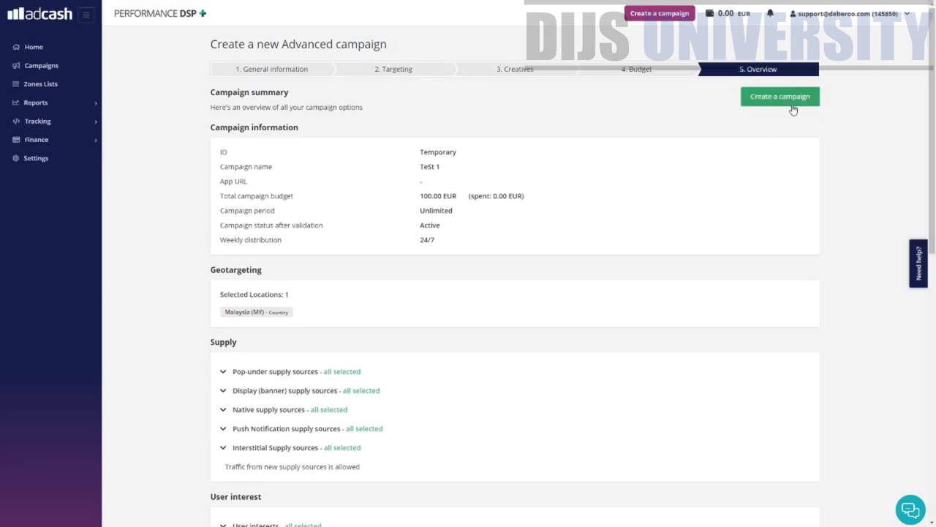